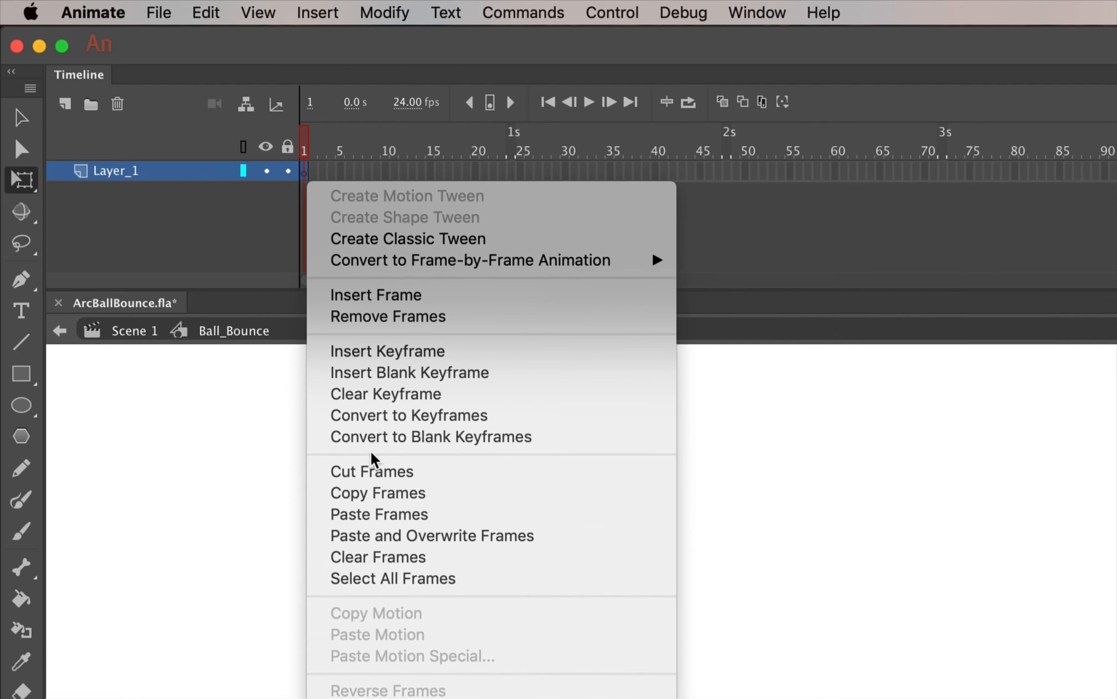
Paste the copied ball frames at frame 1 inside the Ball_Bounce symbol and zoom to show all of its artwork.
left_click(388, 515)
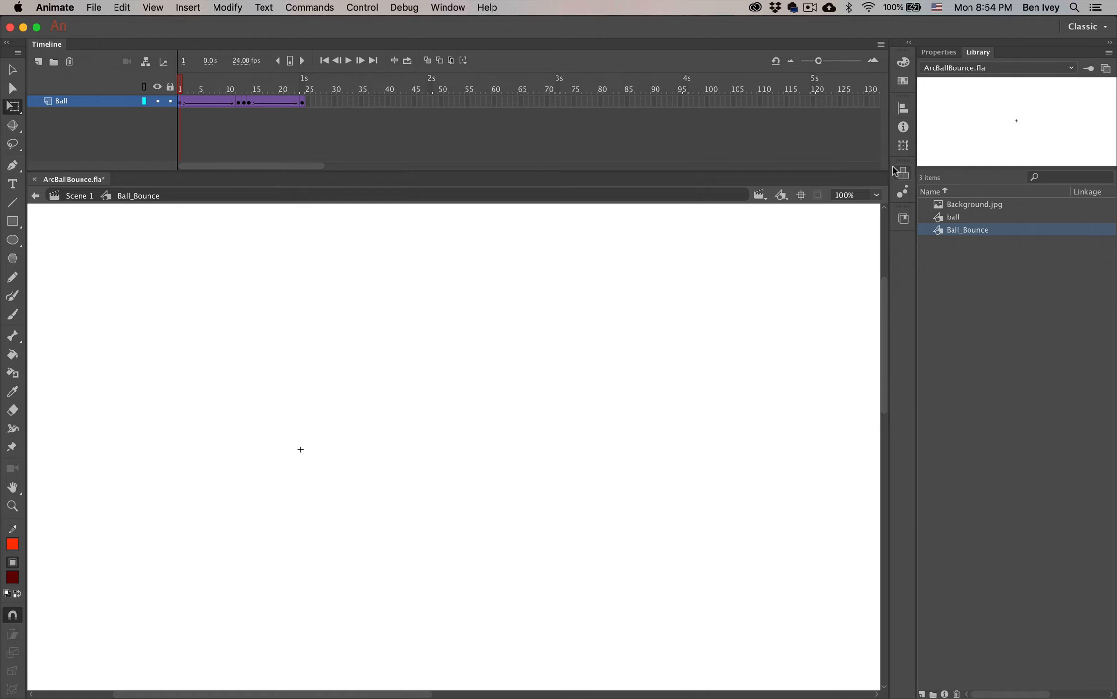
left_click(878, 196)
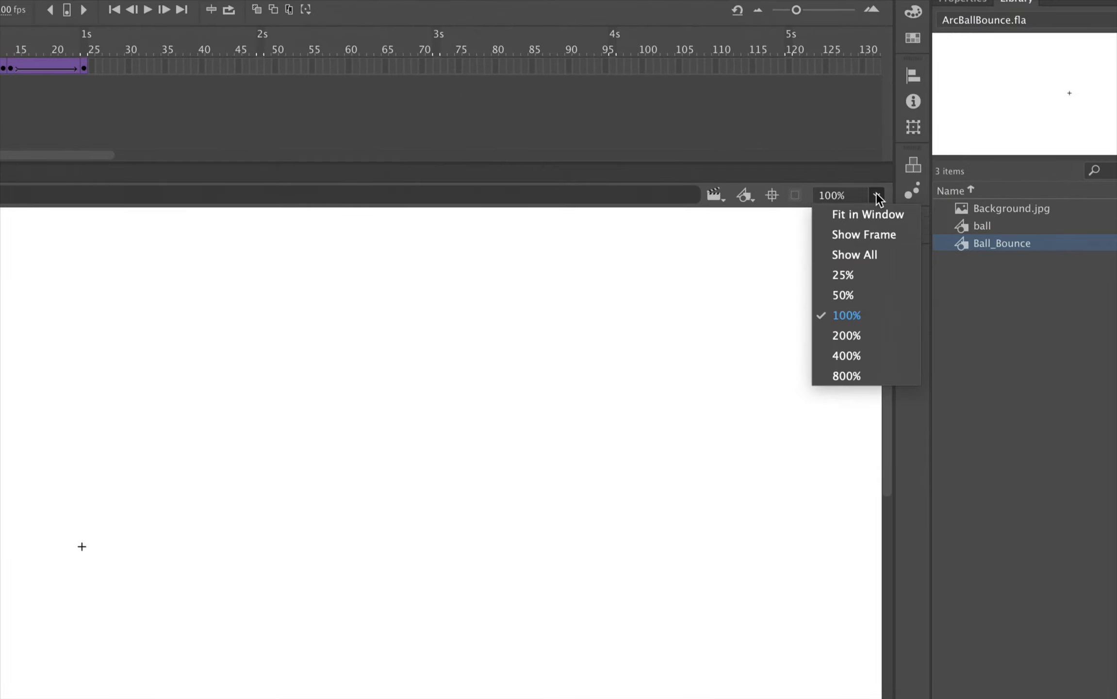
left_click(869, 255)
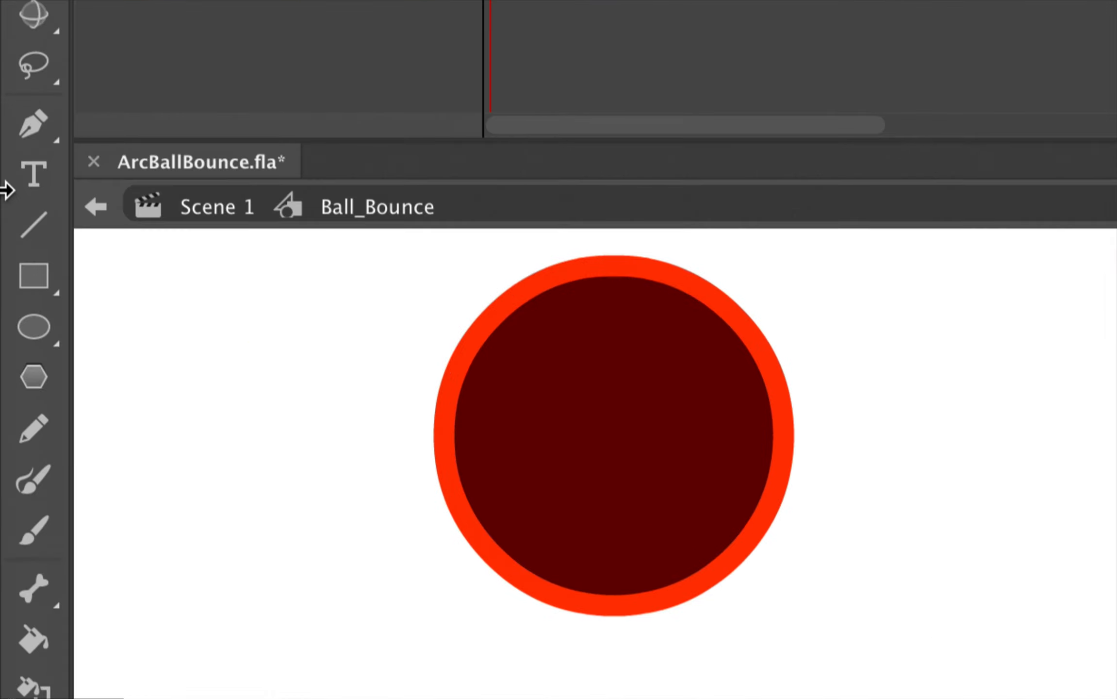
Return to Scene 1, add a new layer above Ball, and place an instance of Ball_Bounce from the library on the stage.
left_click(78, 197)
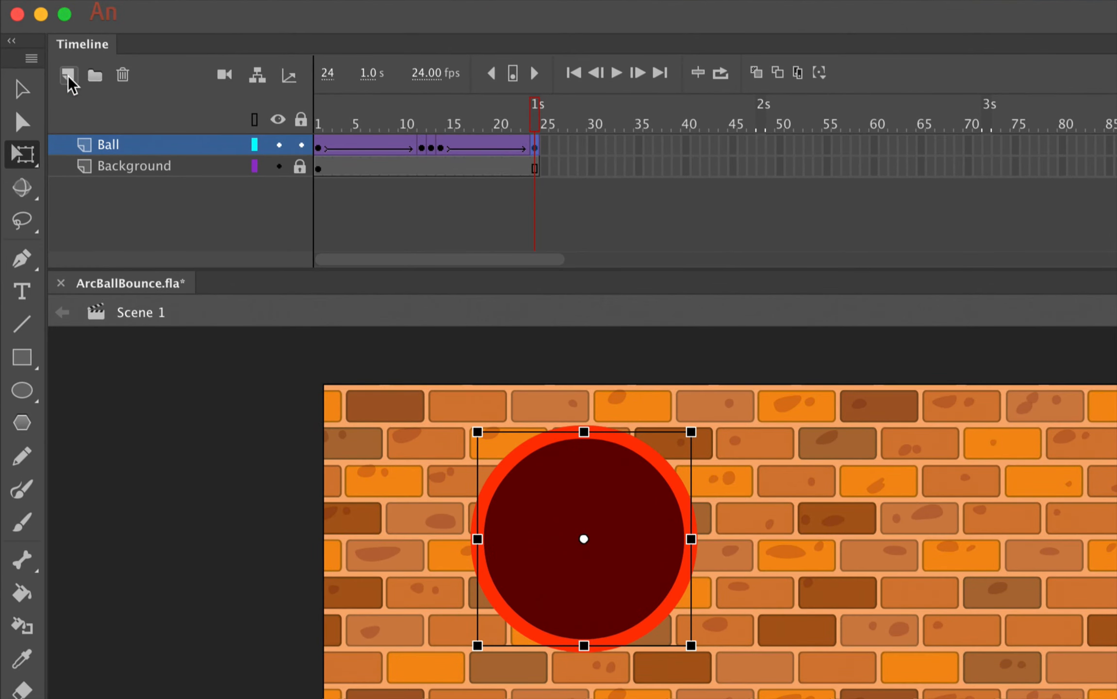
left_click(68, 78)
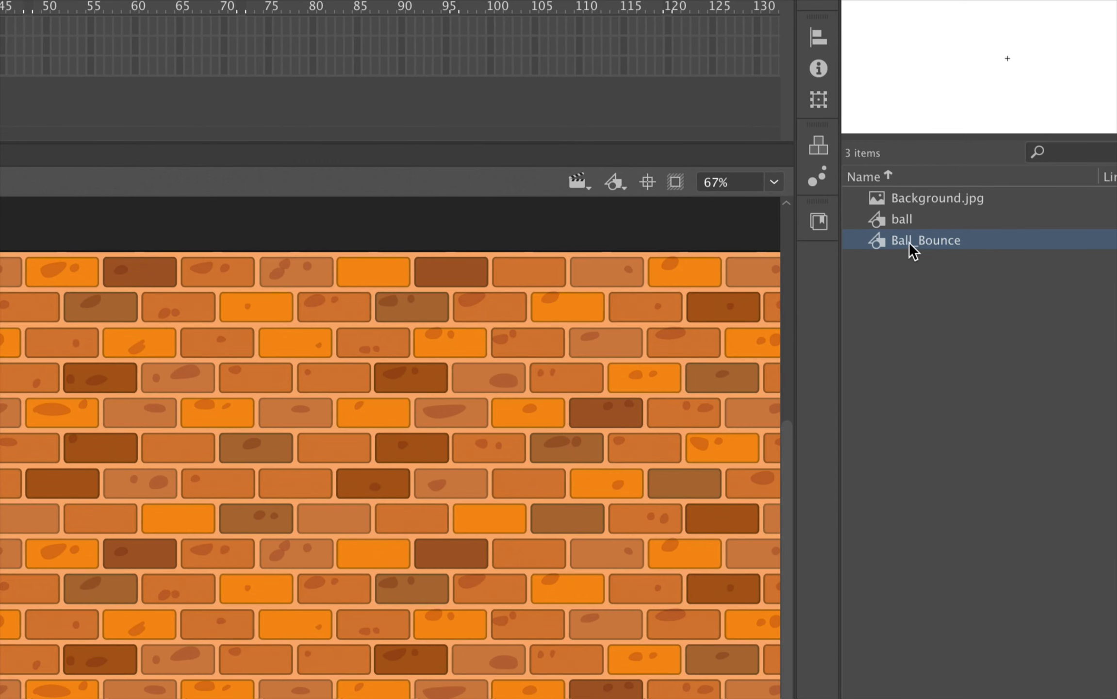
left_click(920, 240)
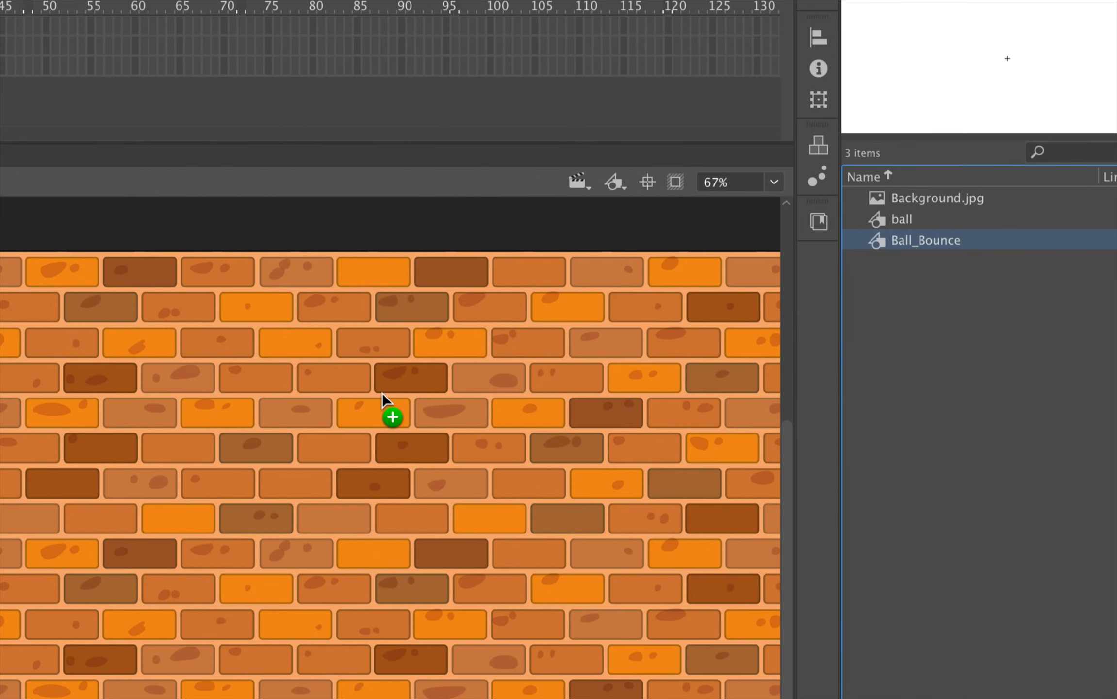
left_click_drag(261, 419, 264, 422)
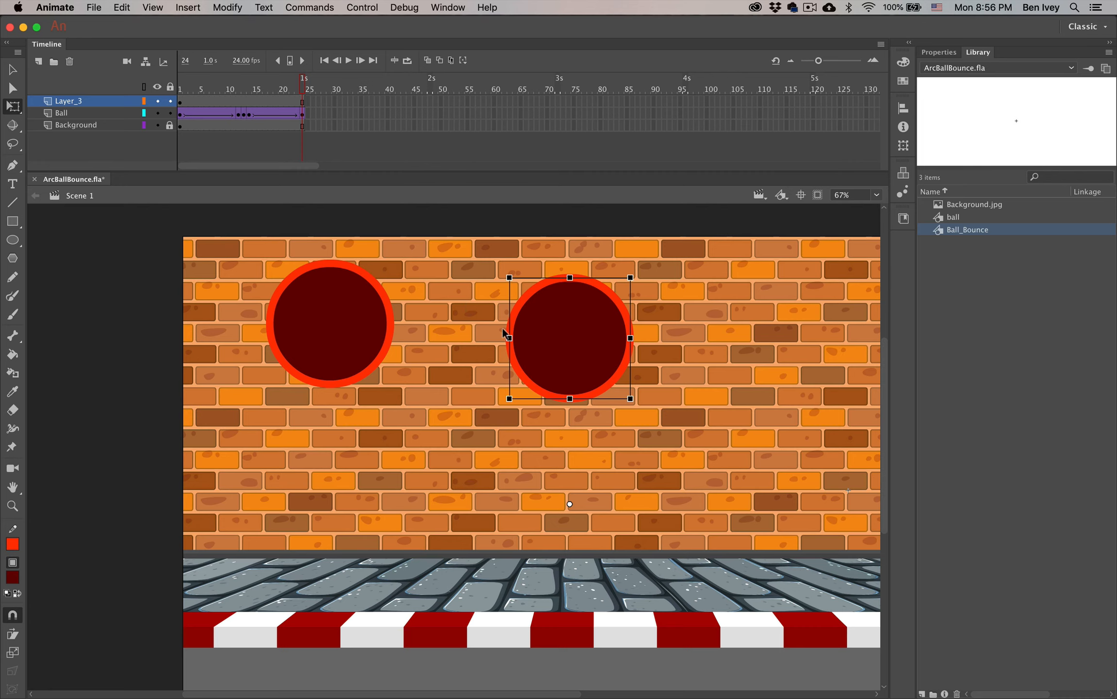
Delete the original Ball layer from the Scene 1 timeline.
left_click(352, 295)
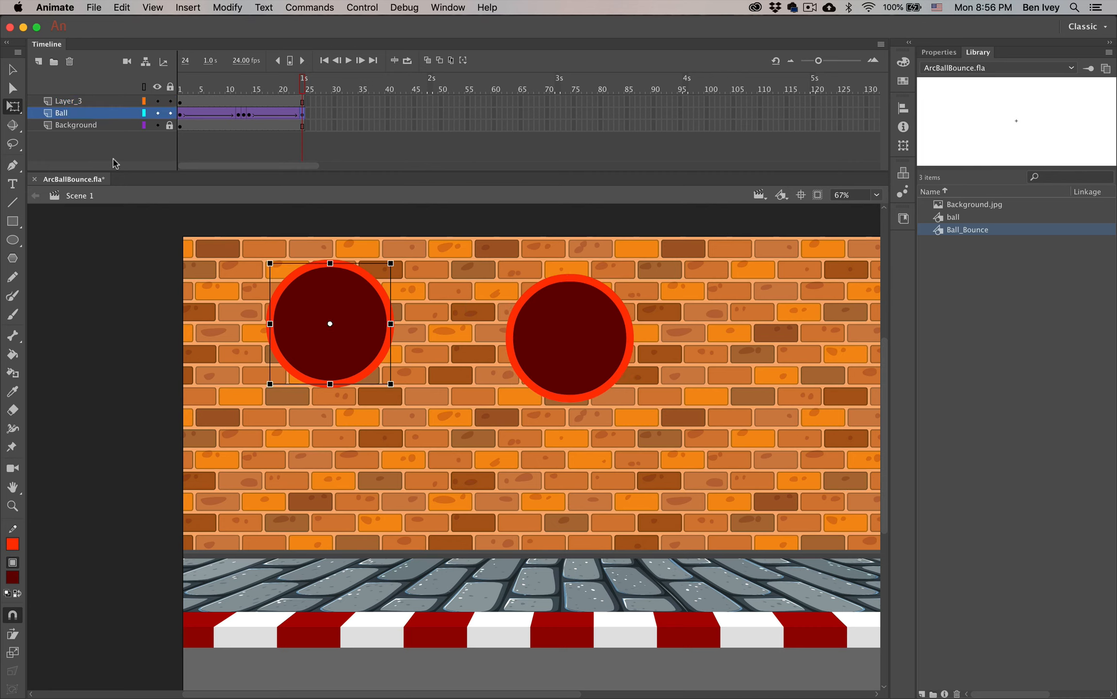
left_click(565, 320)
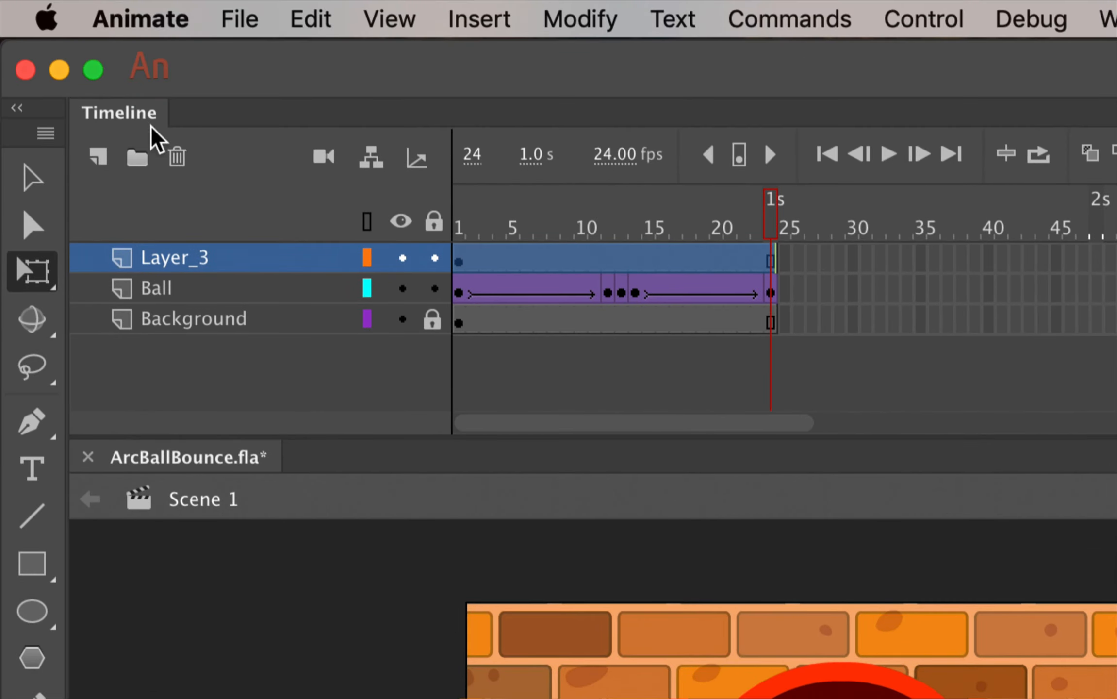
left_click(167, 137)
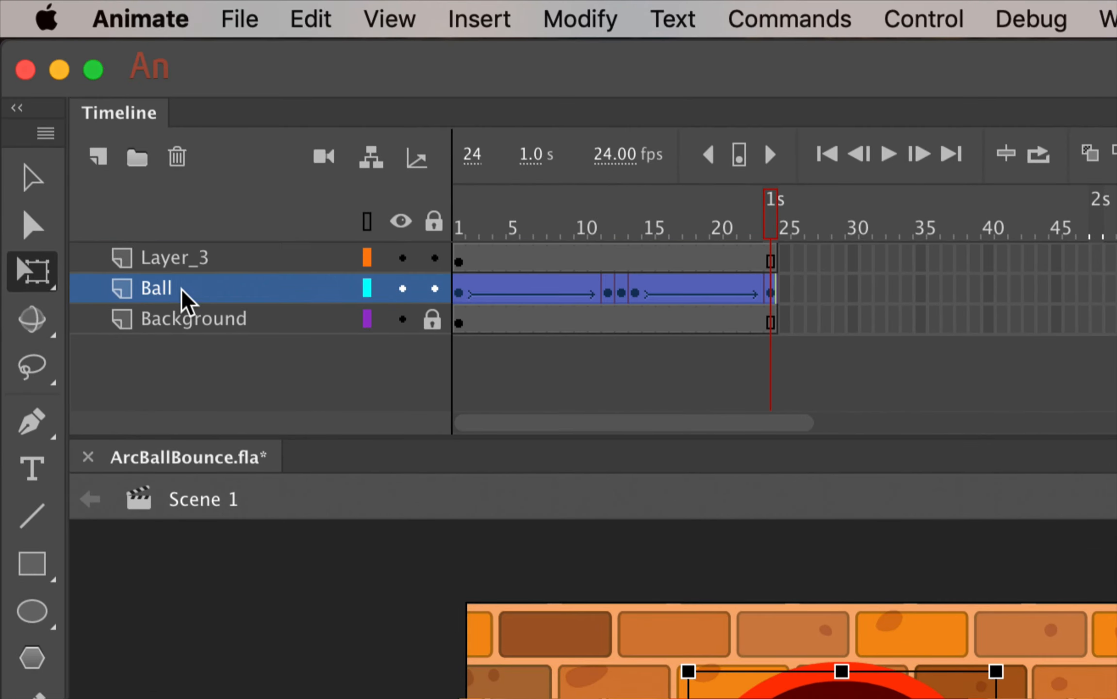
left_click(177, 157)
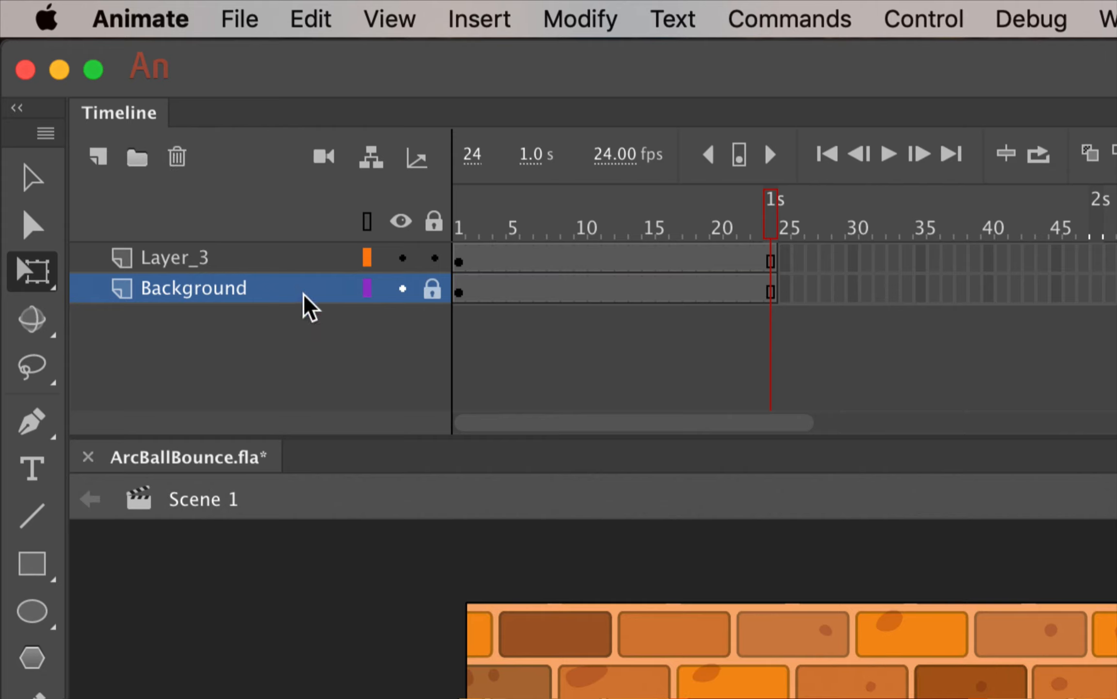
Rename Layer_3 as NewBall.
double_click(169, 264)
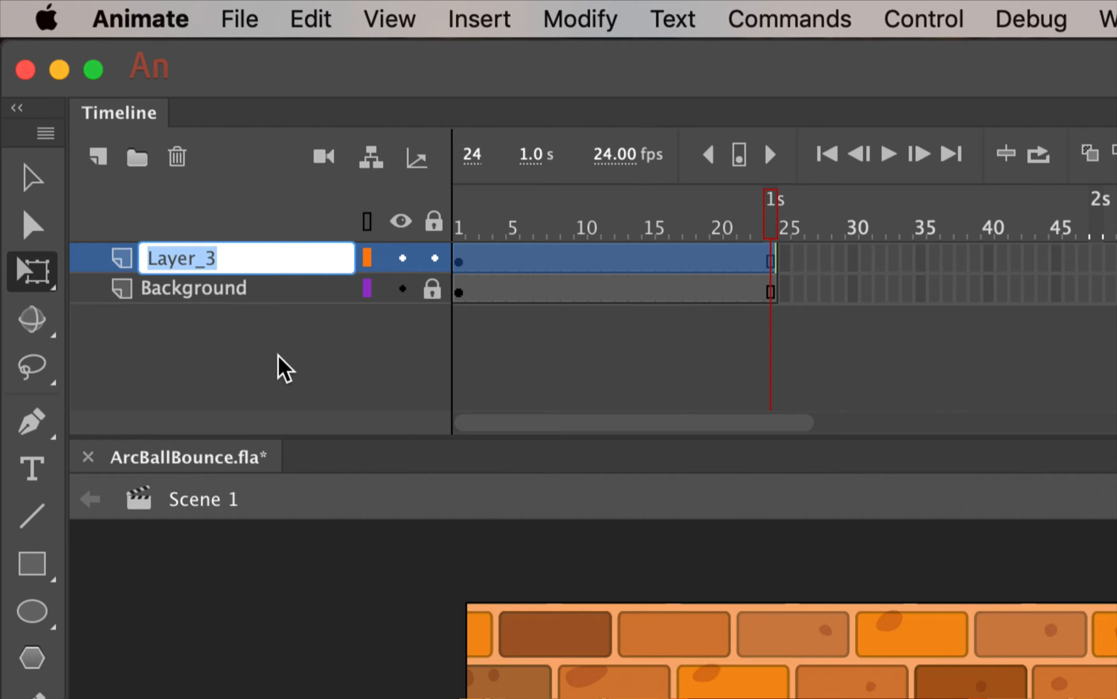
type("NewBall")
key("Return")
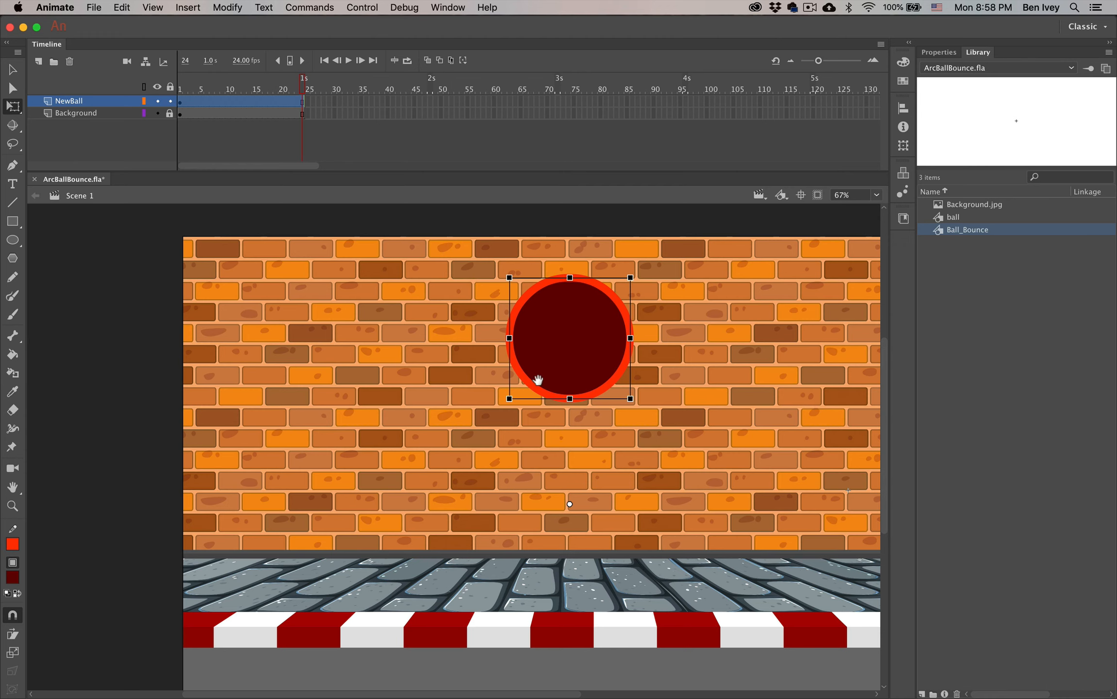
Zoom out to 33% and move the Ball_Bounce instance off the stage, just beyond its left edge.
left_click_drag(539, 379, 278, 357)
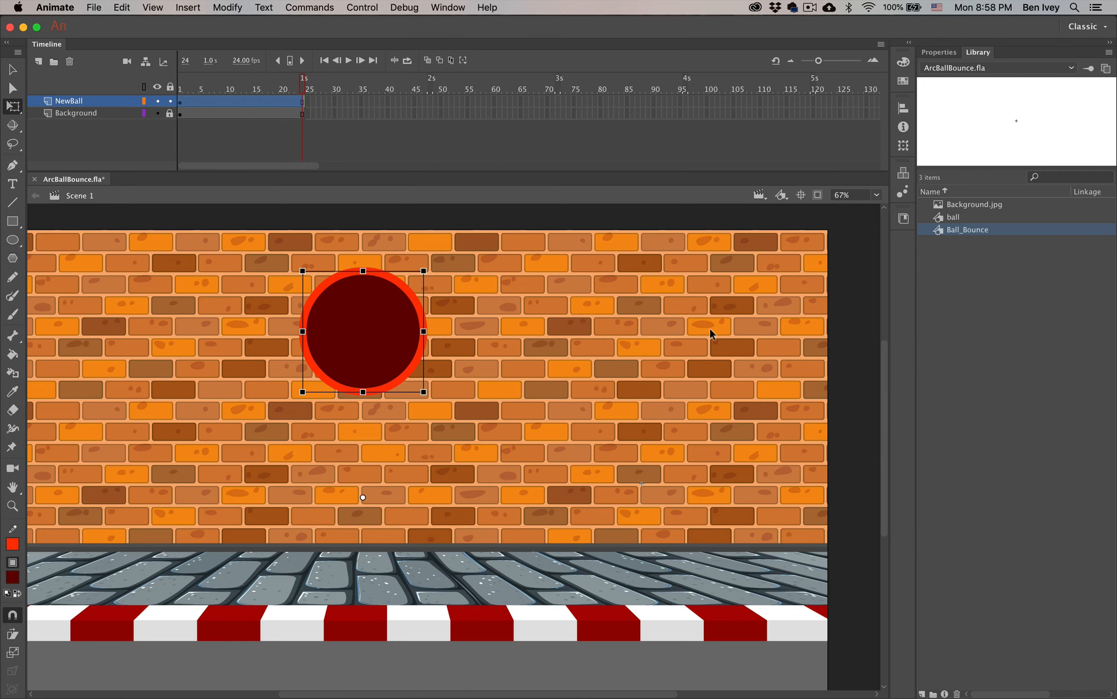
key("super+minus")
key("super+minus")
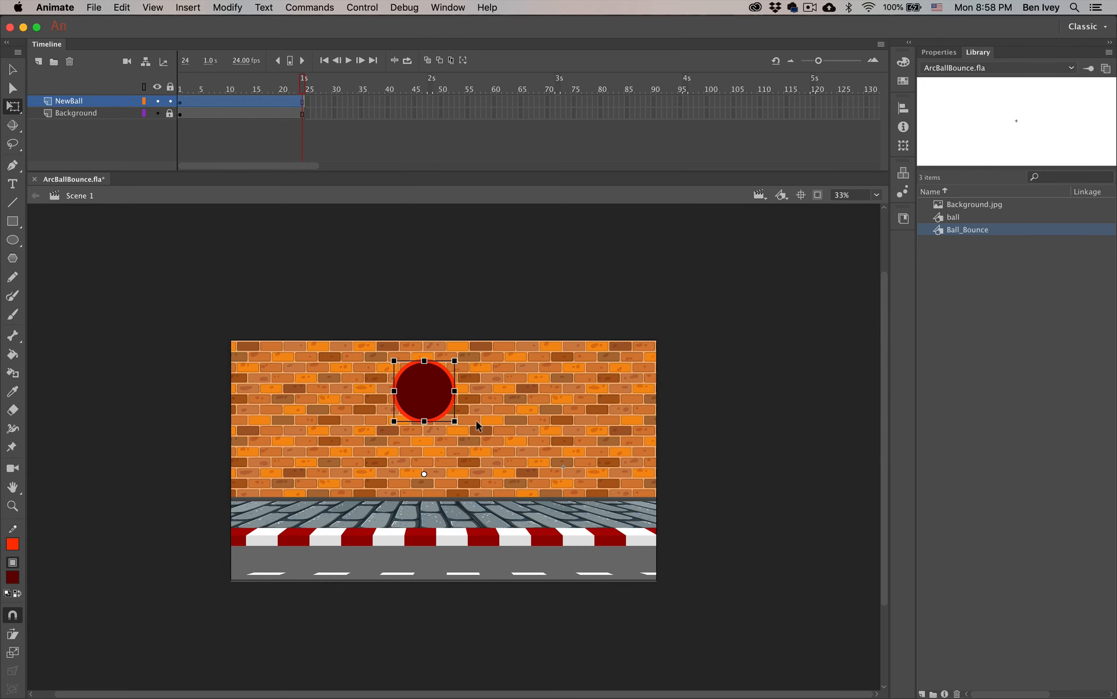
left_click(13, 71)
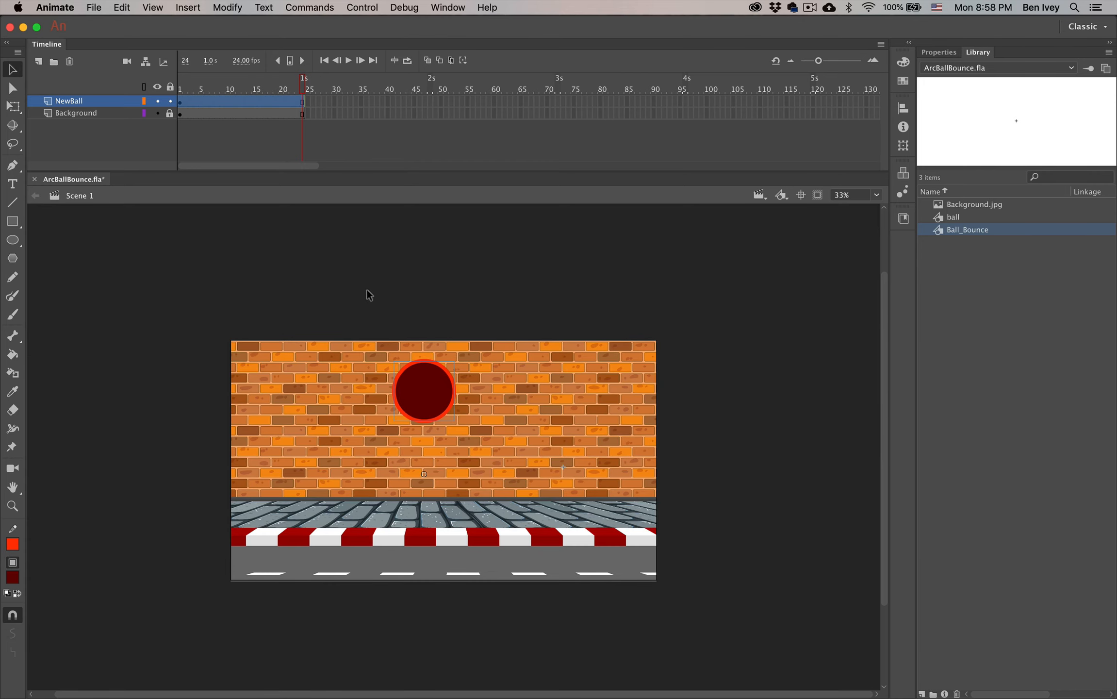
left_click_drag(429, 394, 210, 386)
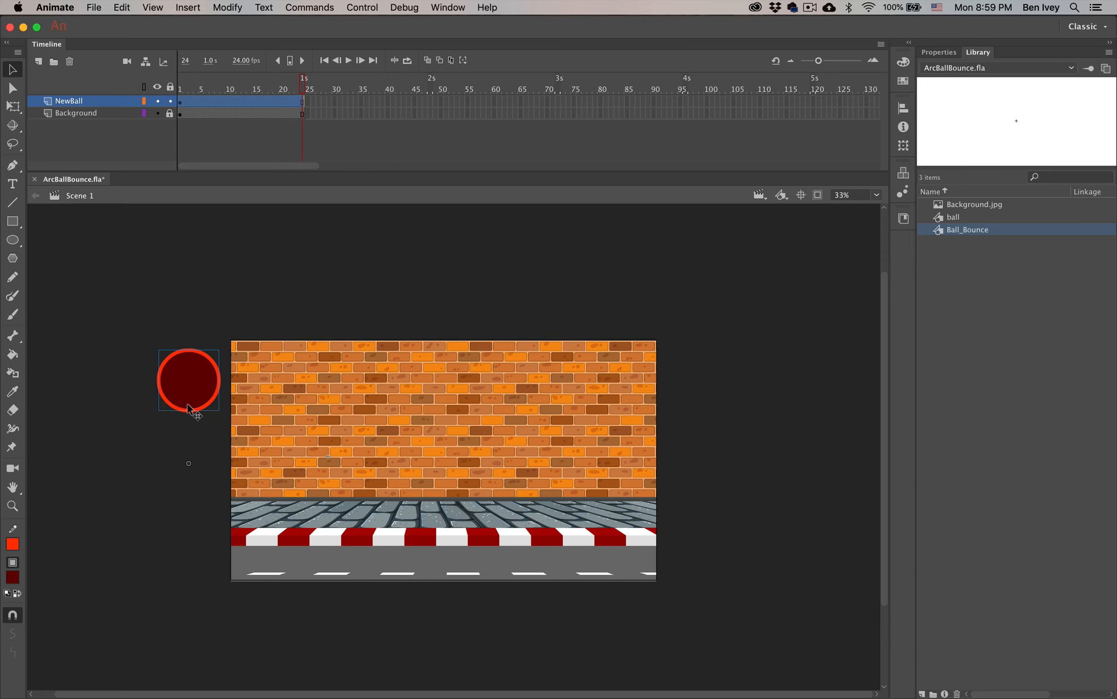
left_click(98, 408)
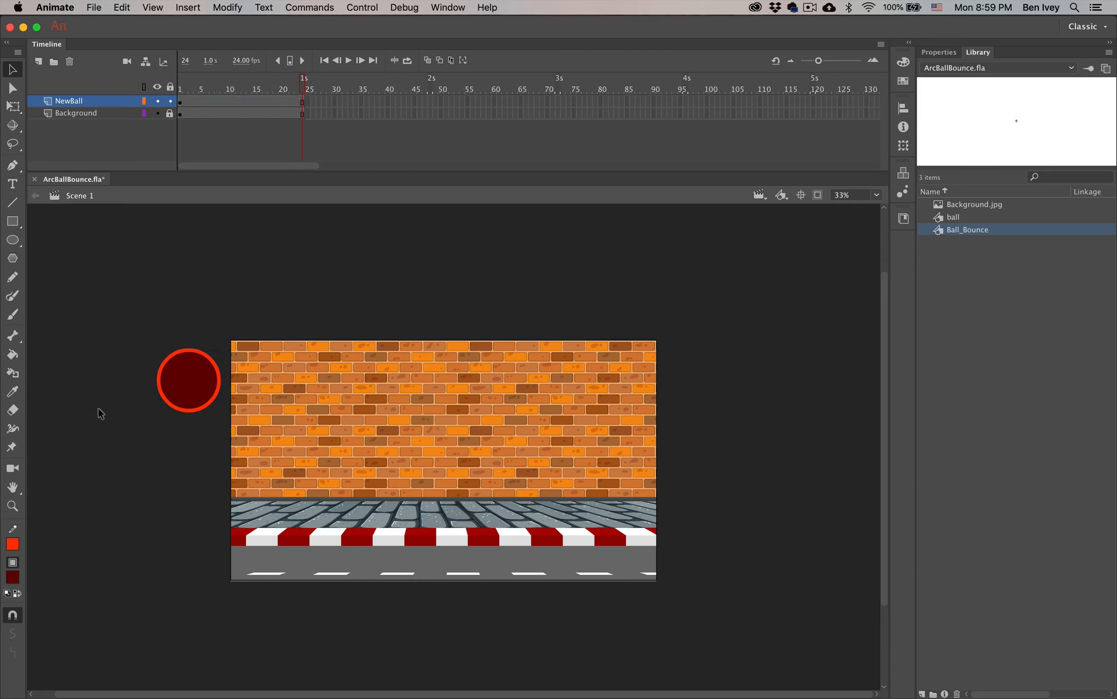
Insert a keyframe at frame 75 of the NewBall layer and extend the Background layer to the same frame.
left_click(180, 102)
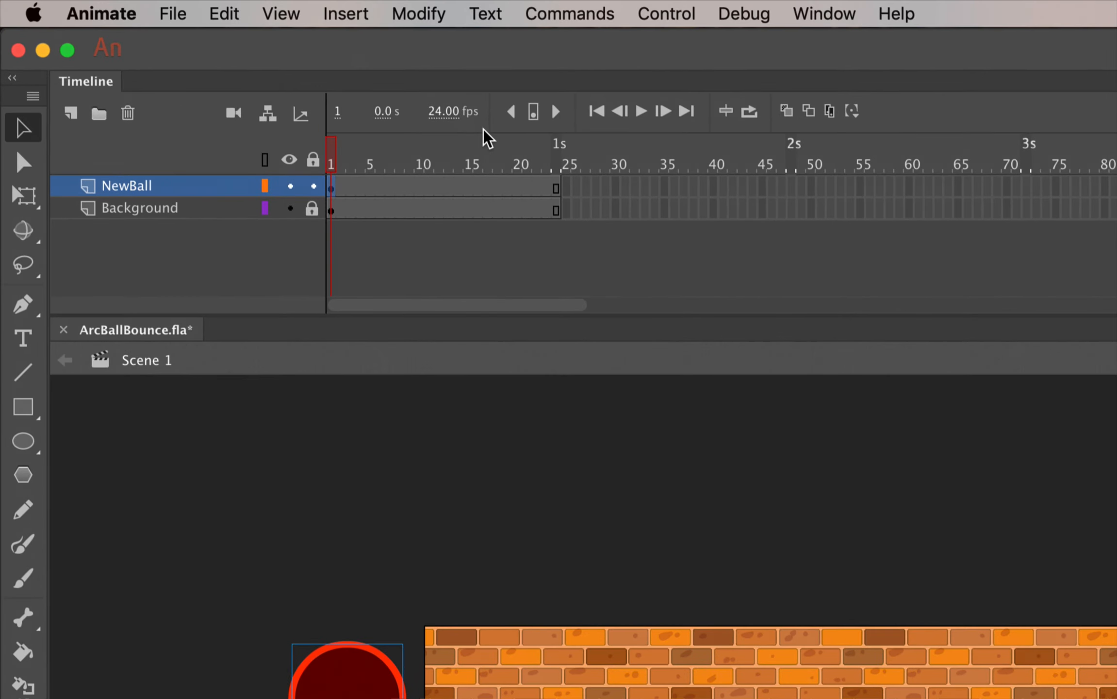
left_click(557, 189)
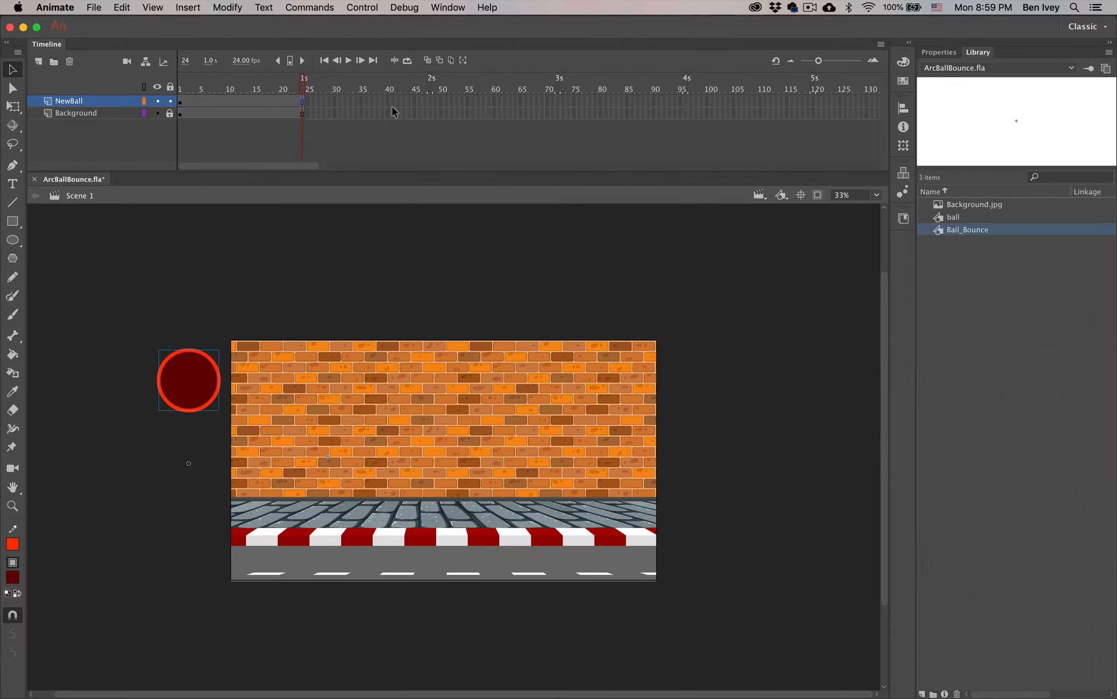
left_click(573, 102)
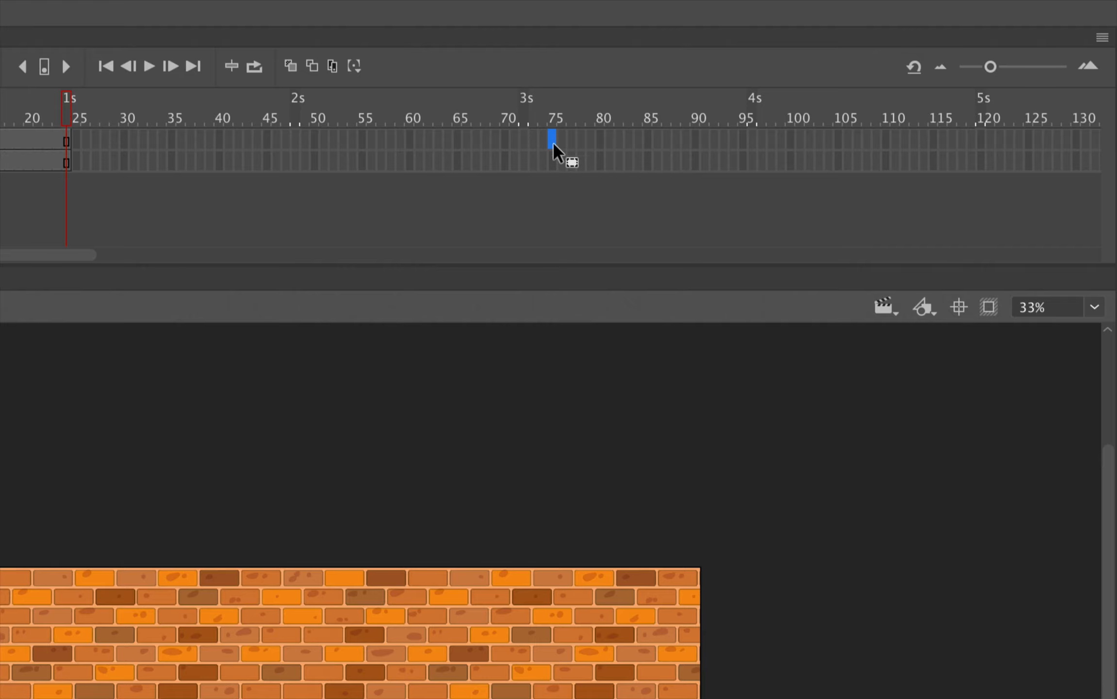
key("F7")
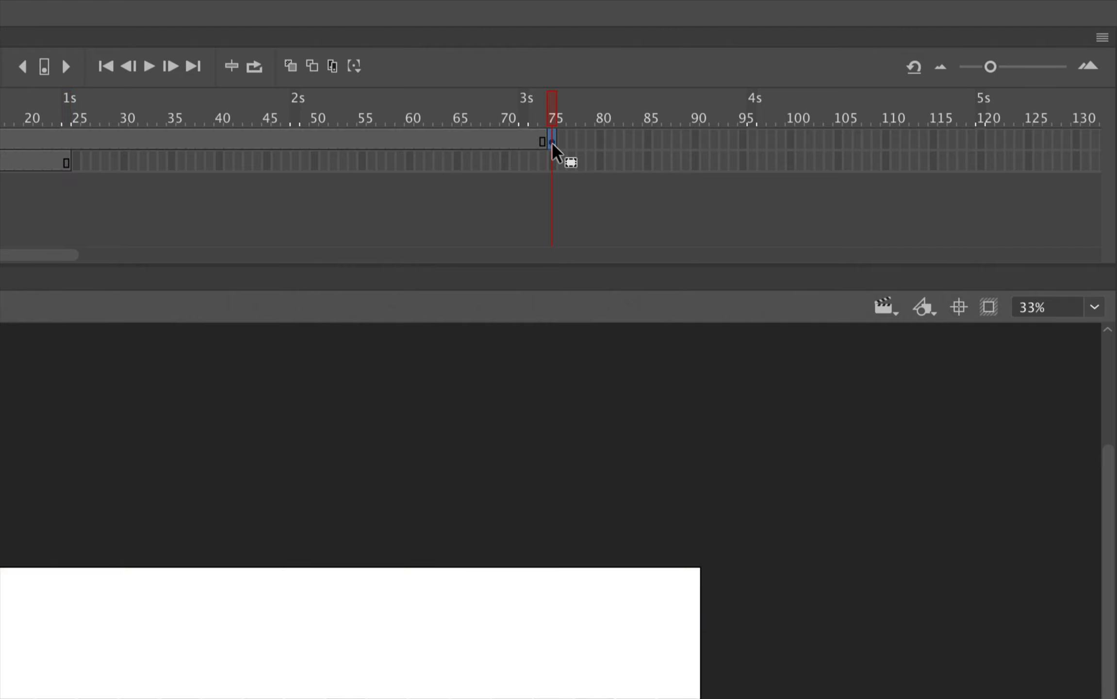
key("F5")
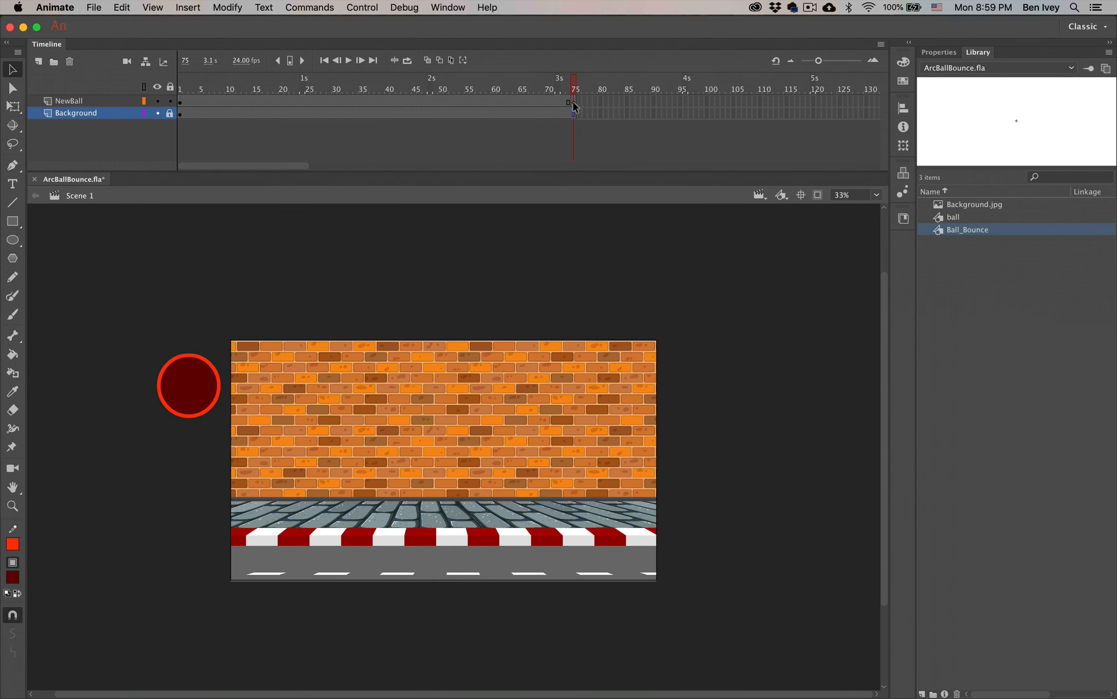
At frame 75, move the ball horizontally across the stage to just beyond its right edge.
left_click(553, 142)
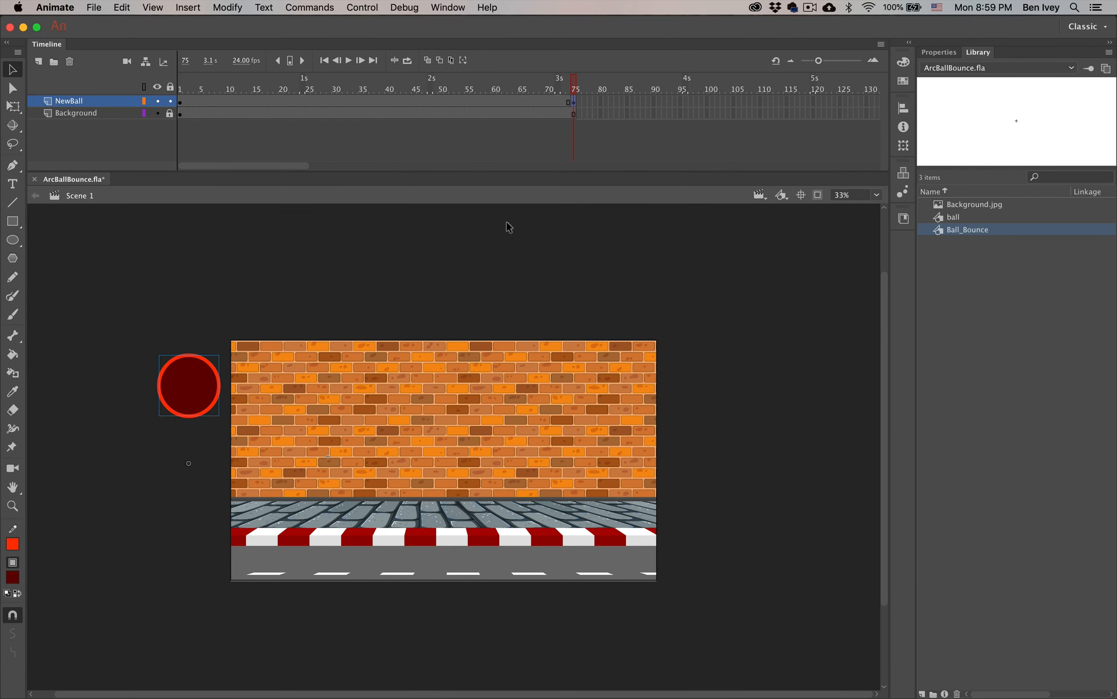
left_click_drag(198, 375, 704, 370)
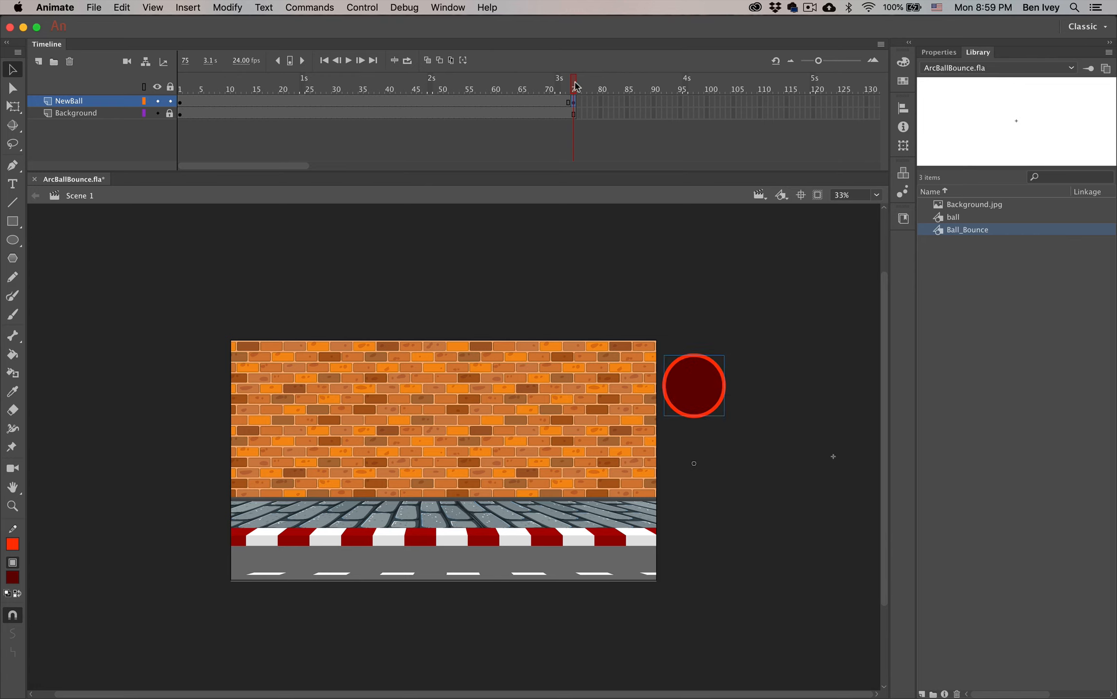
Create a classic tween between the NewBall layer's keyframes at frames 1 and 75.
left_click_drag(575, 86, 168, 102)
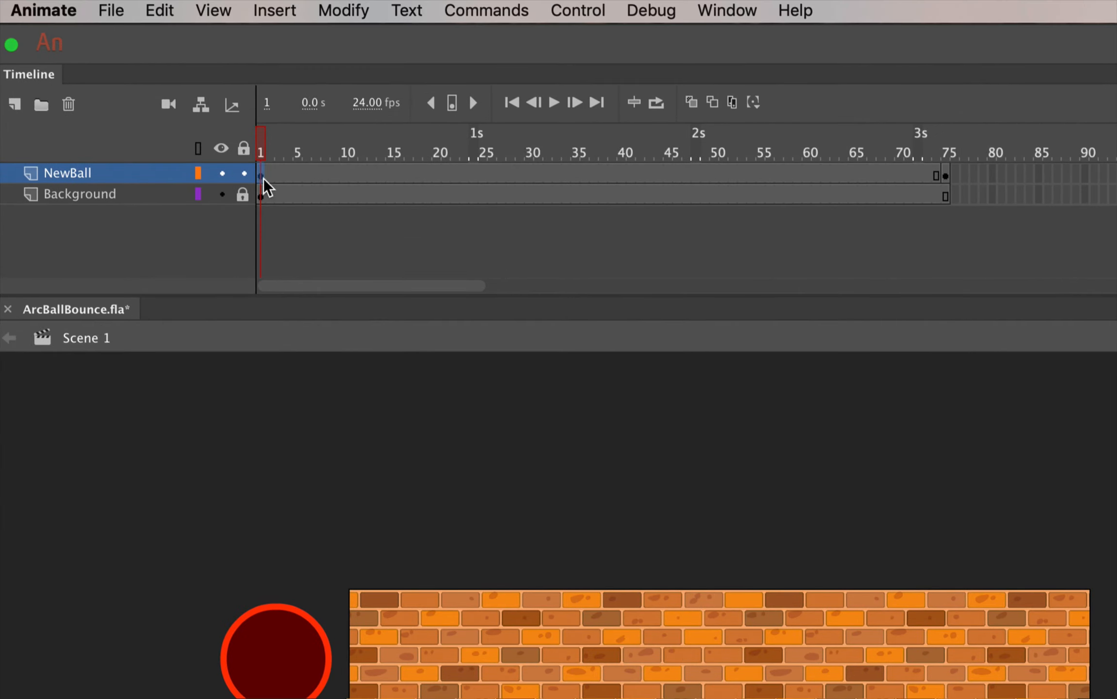
left_click(262, 178)
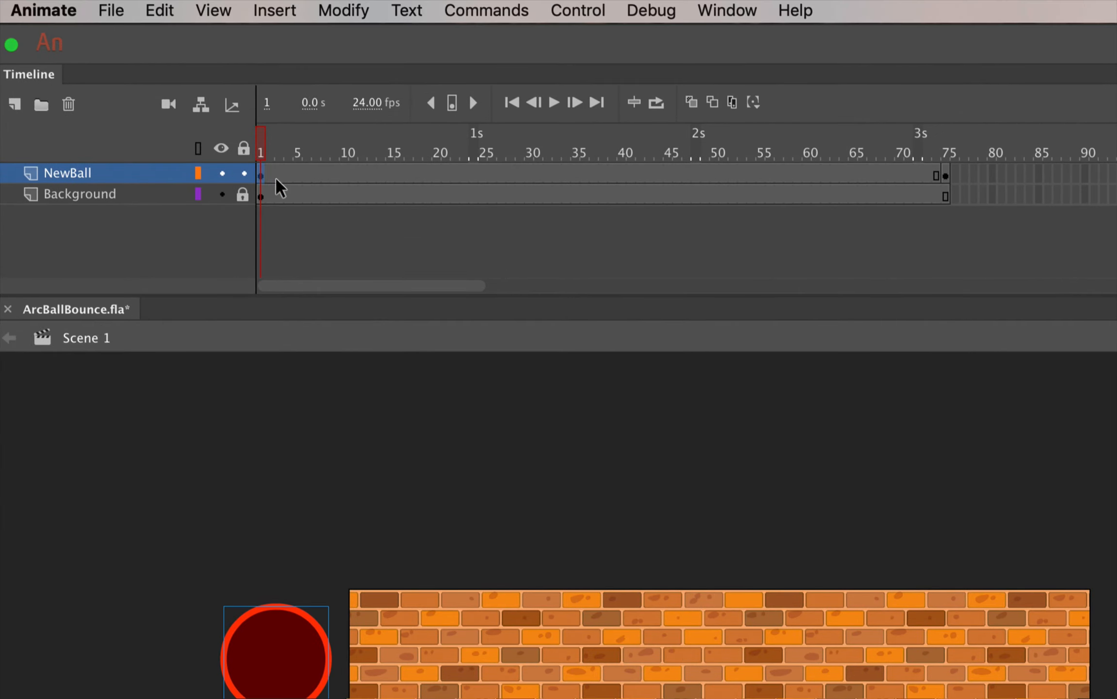
right_click(269, 178)
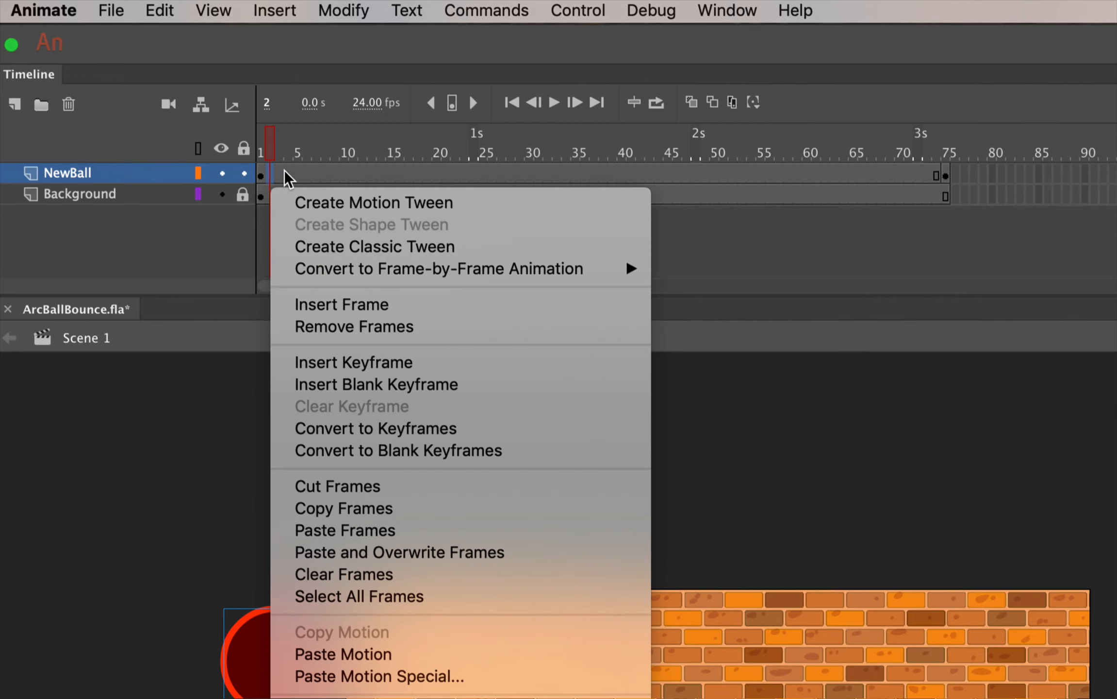
left_click(312, 242)
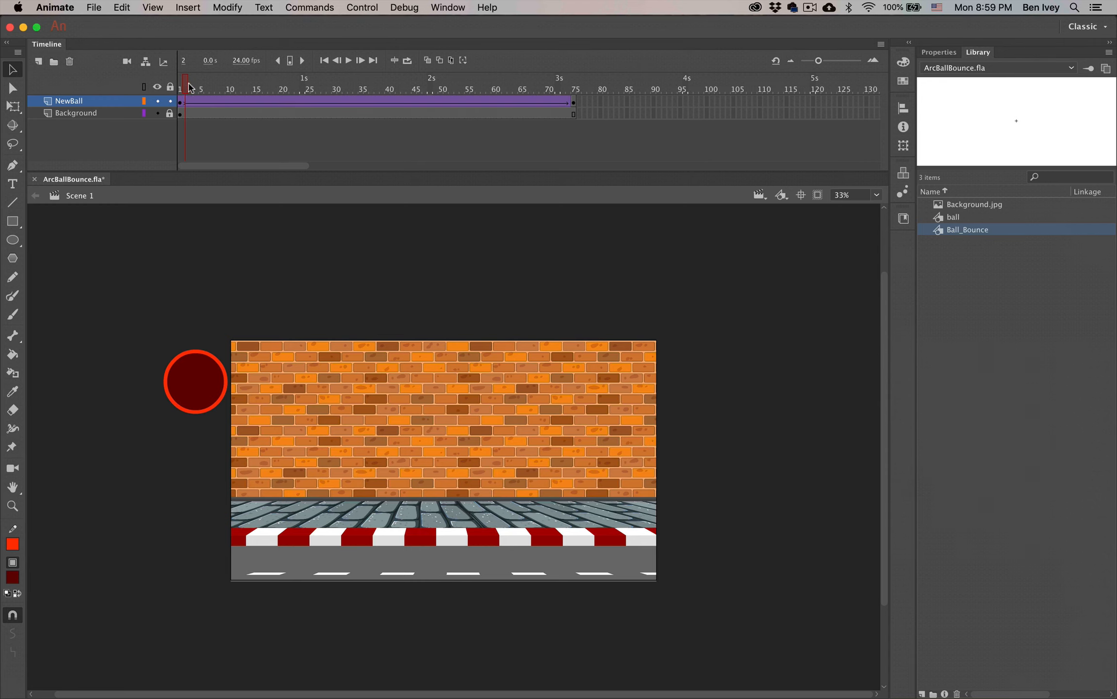
Scrub through the NewBall tween up to frame 75 and back to frame 44 to preview the ball bouncing across the stage.
left_click_drag(270, 143, 375, 168)
left_click_drag(248, 102, 583, 154)
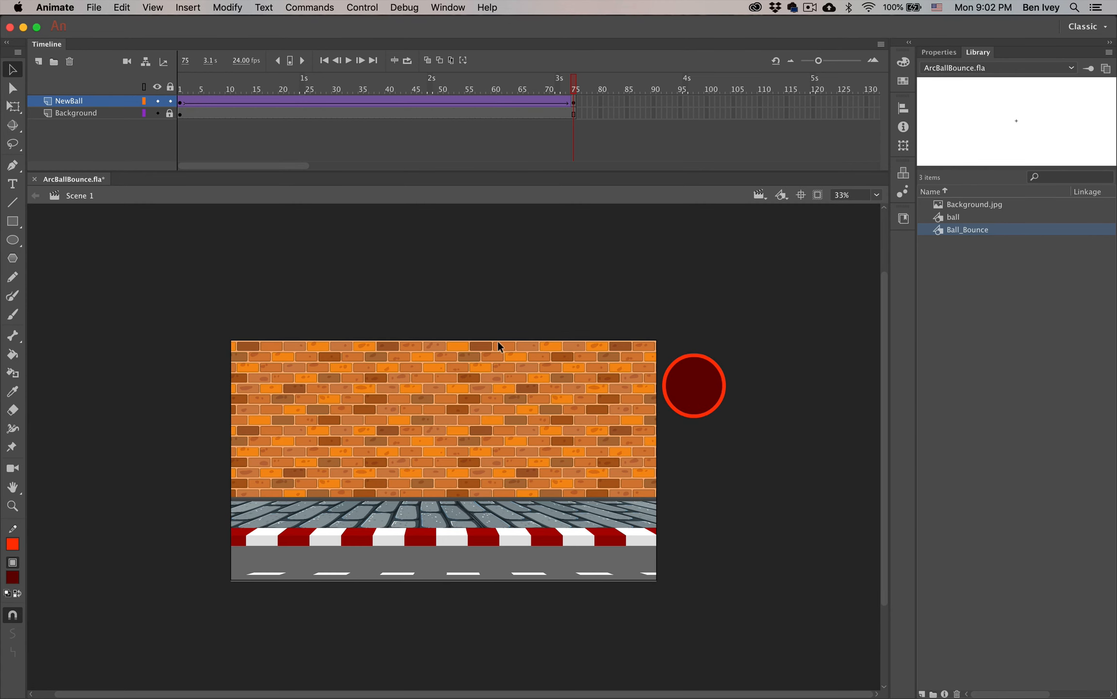
left_click_drag(578, 80, 410, 112)
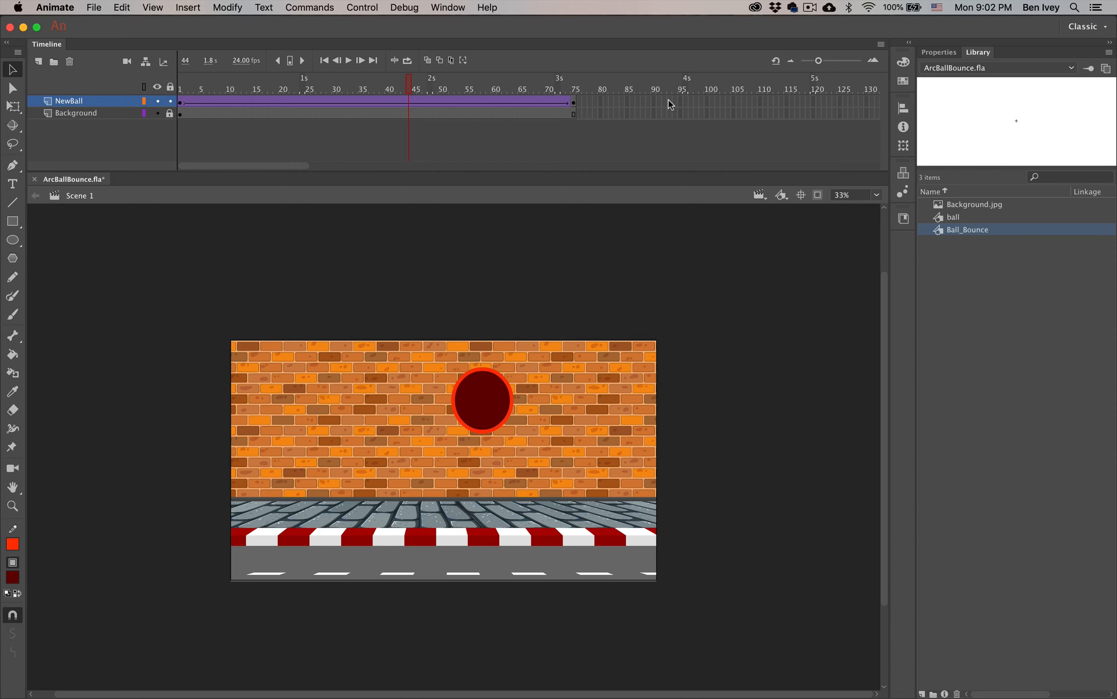
Open the Ball_Bounce symbol for in-place editing from the ball at frame 1 of the NewBall layer.
left_click(876, 196)
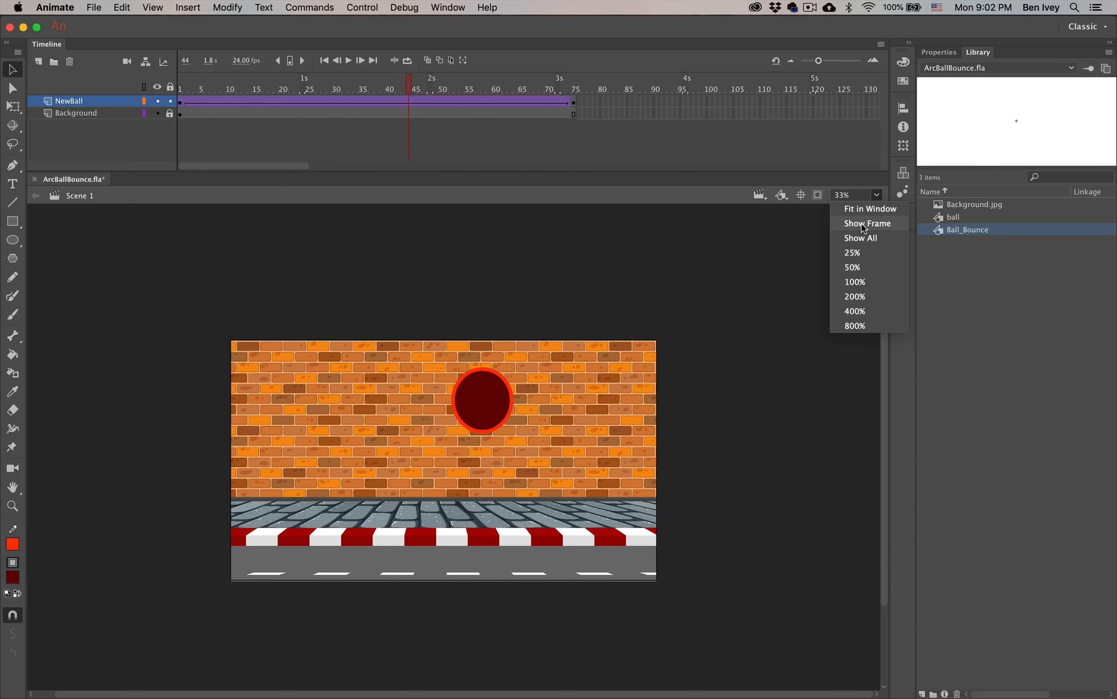
left_click(867, 223)
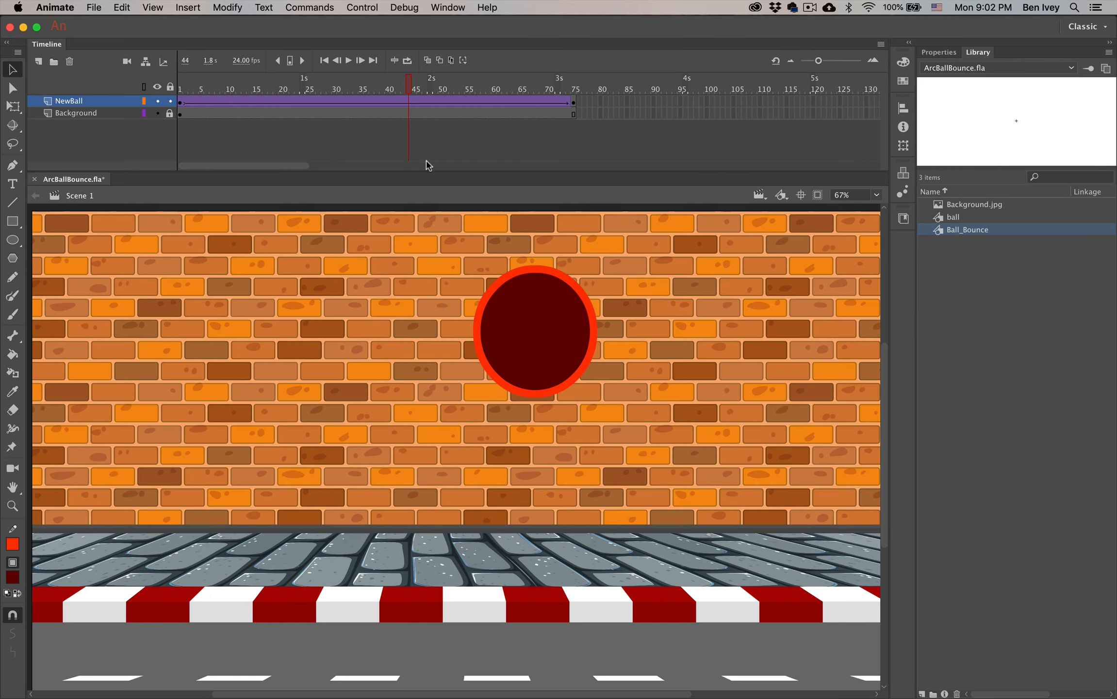
left_click(182, 102)
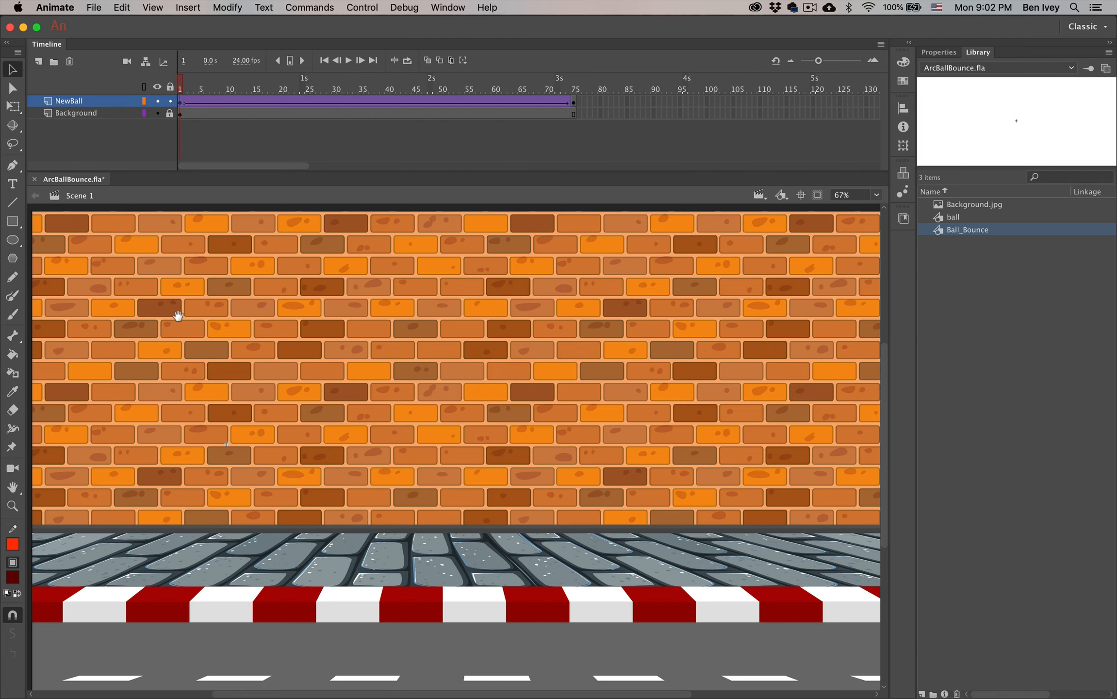
left_click_drag(179, 317, 453, 318)
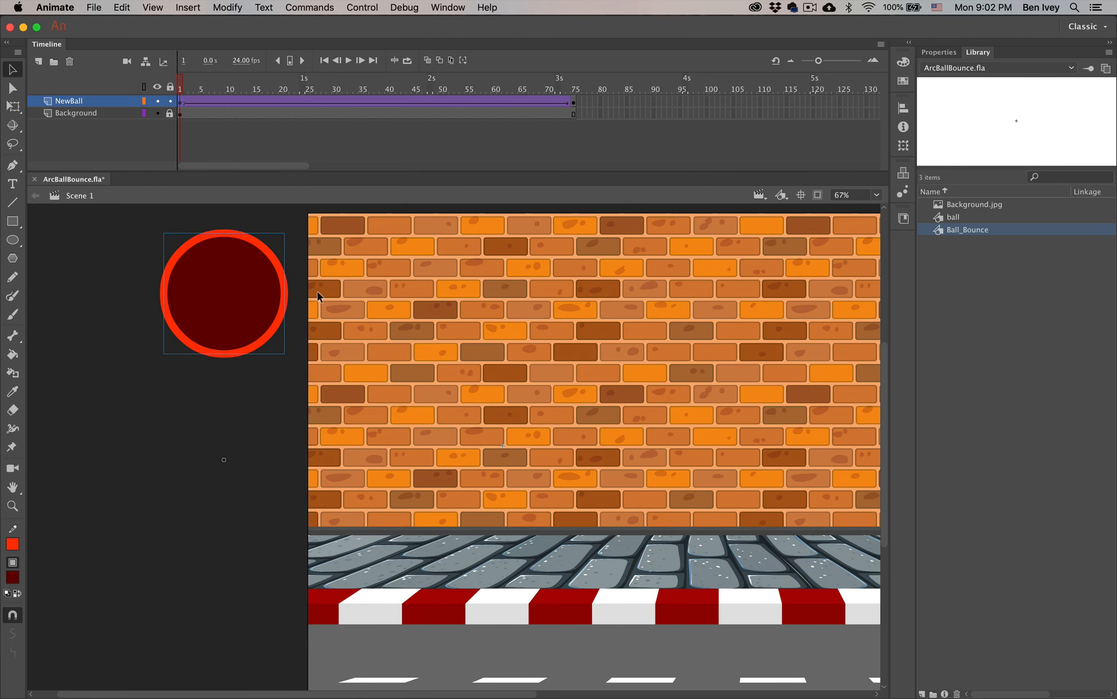
double_click(200, 282)
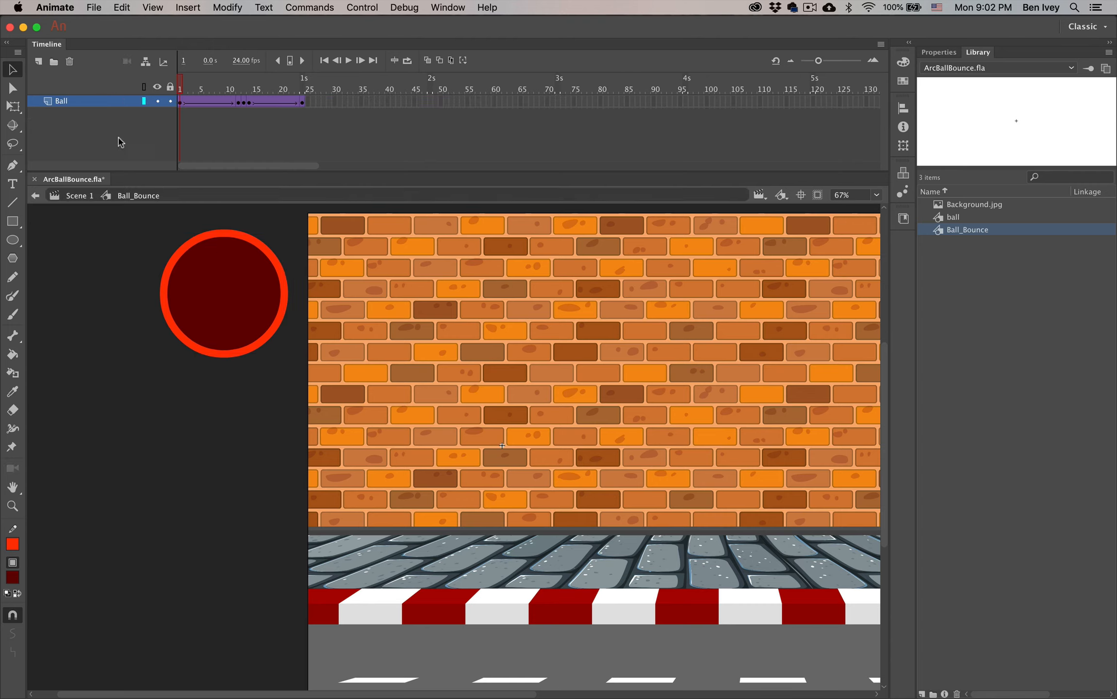
Copy frames 1 to 24 of the Ball layer and paste them at frame 24 to add a second bounce.
left_click(177, 103)
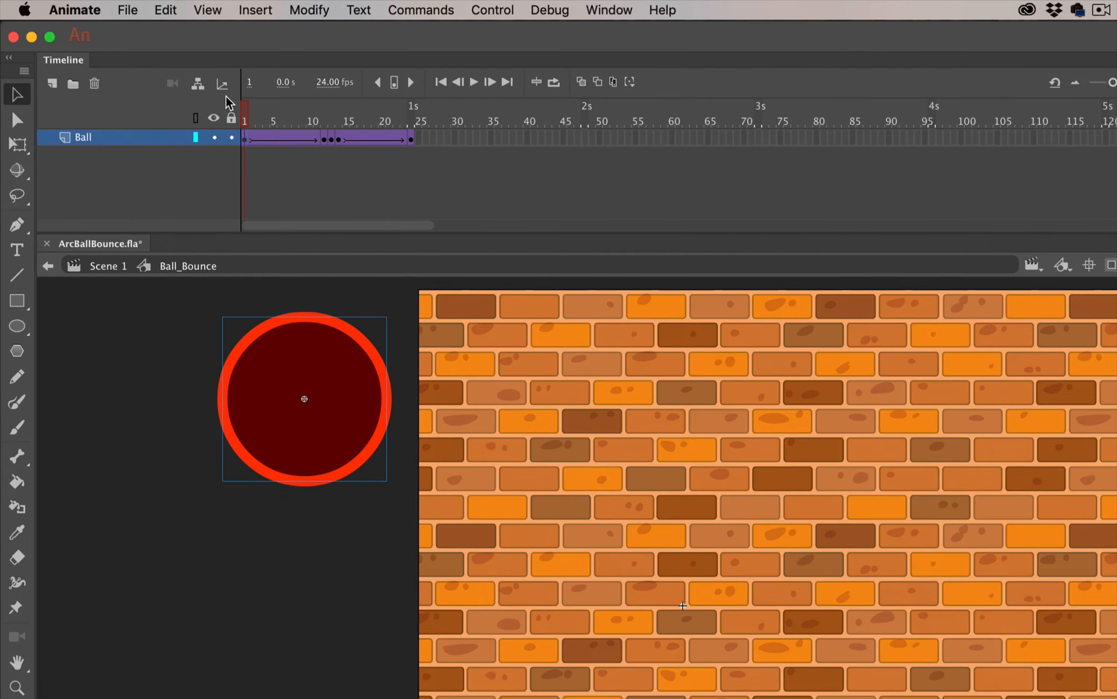
left_click(410, 141)
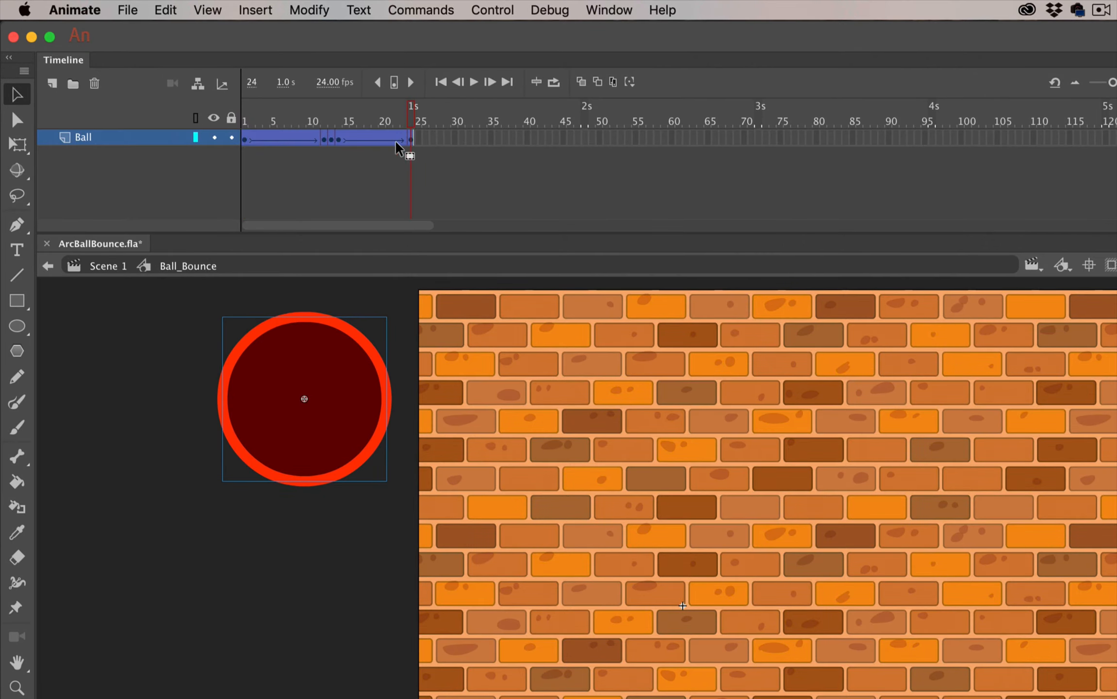
right_click(388, 142)
left_click(412, 152)
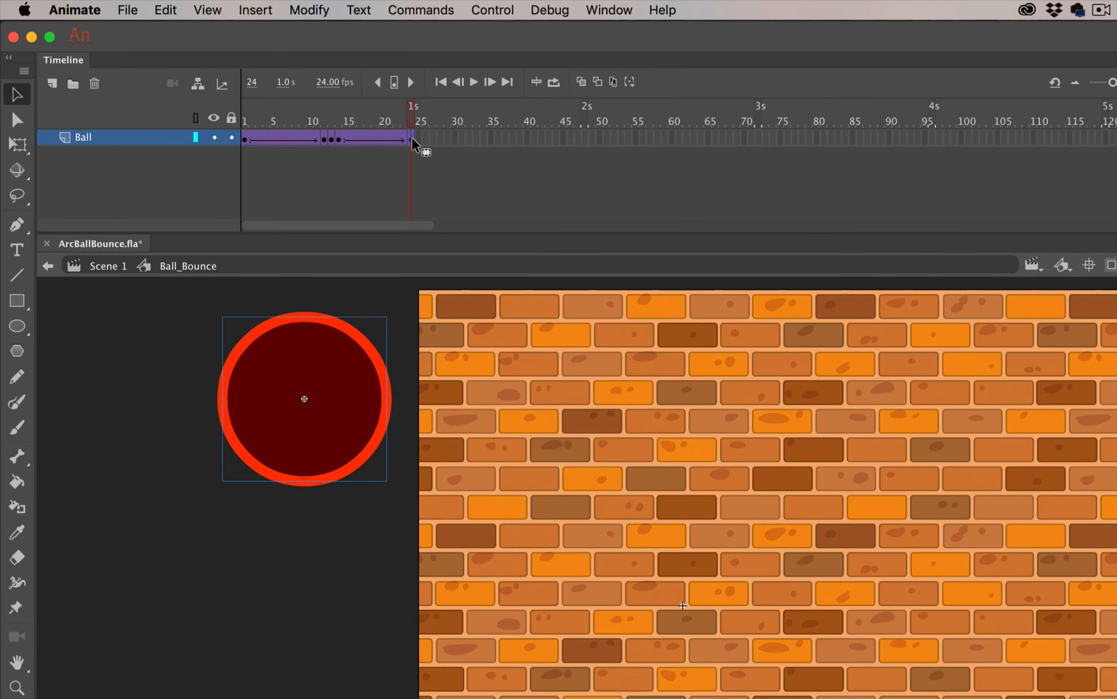
right_click(412, 139)
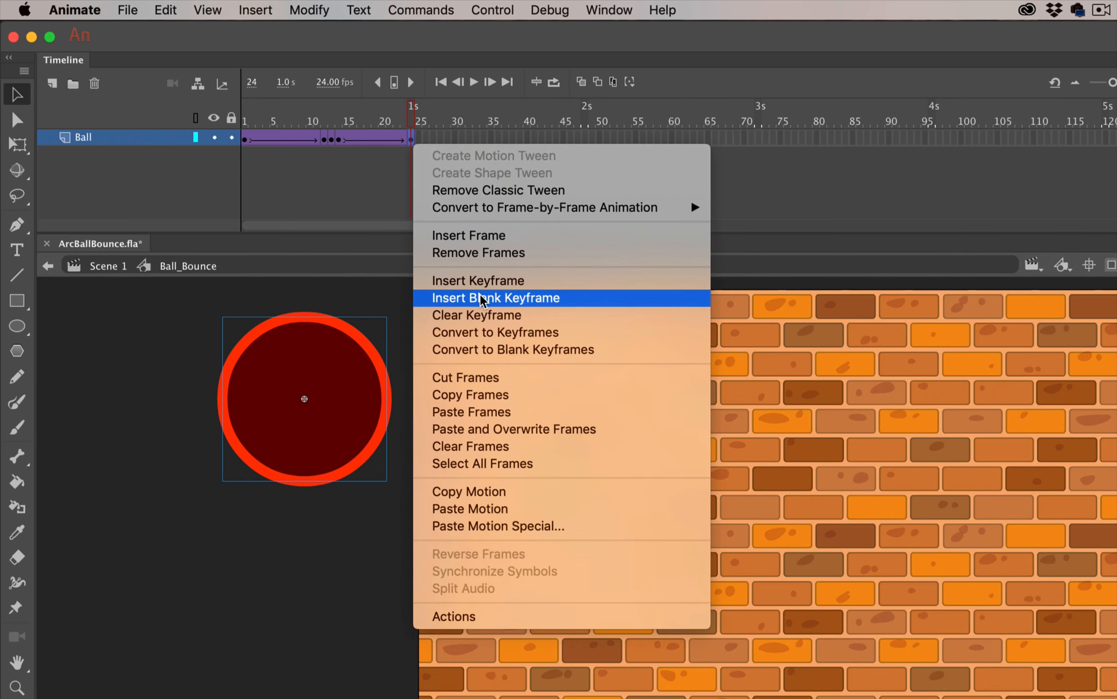
left_click(471, 412)
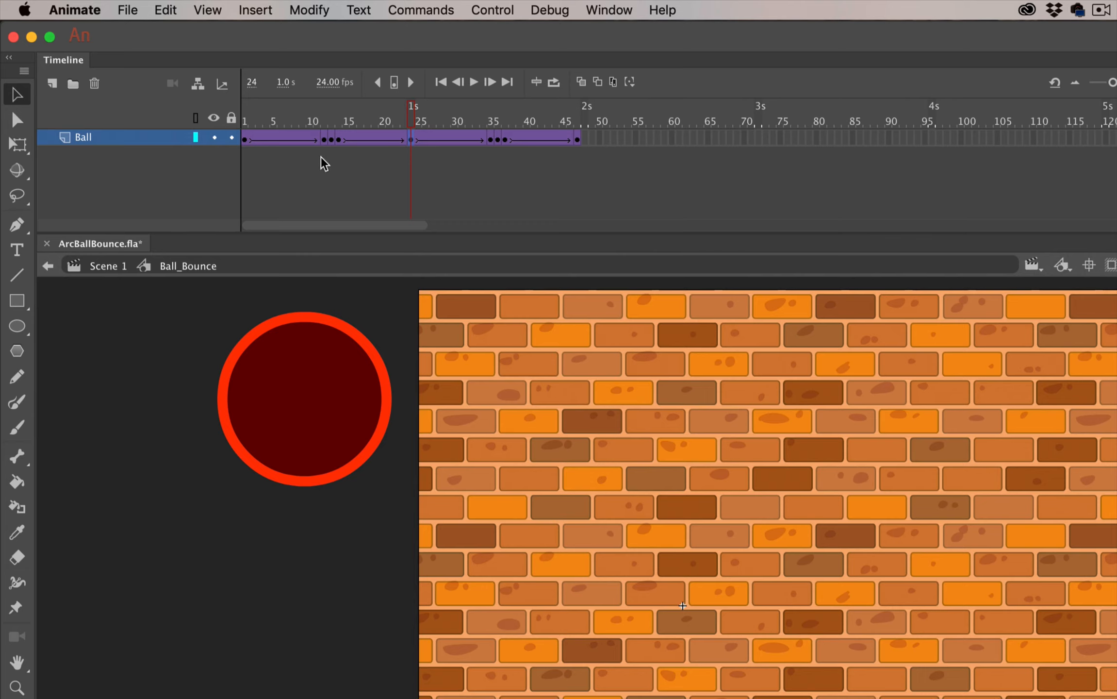
Paste the copied bounce frames again at frame 47 of the Ball layer to add a third bounce.
left_click(577, 140)
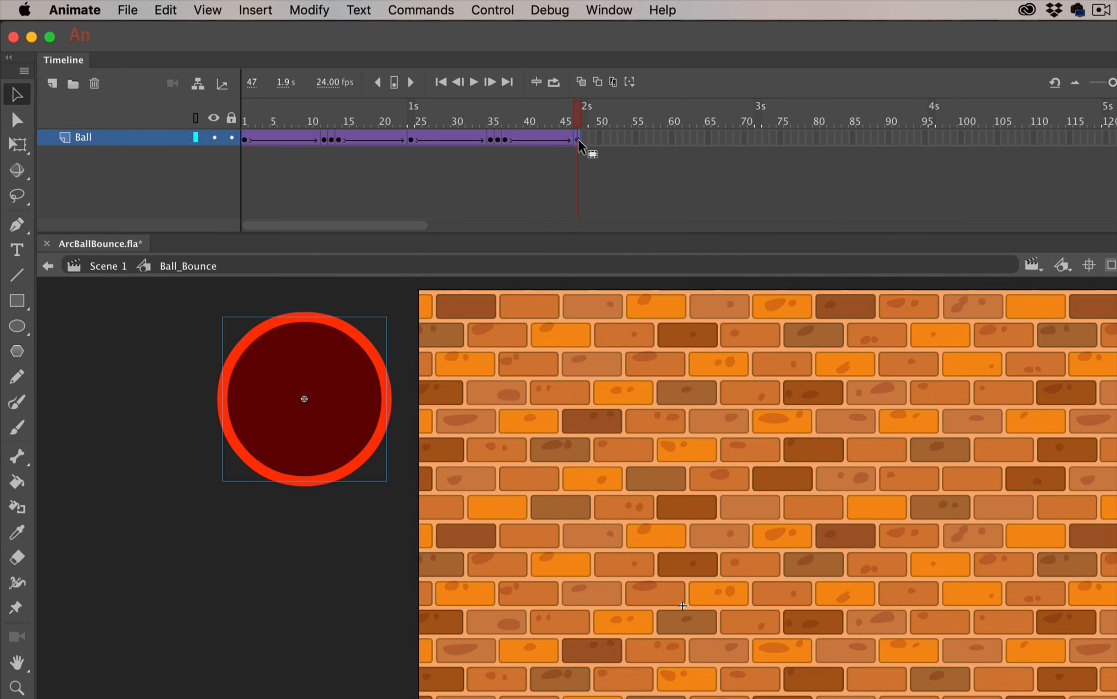
right_click(580, 139)
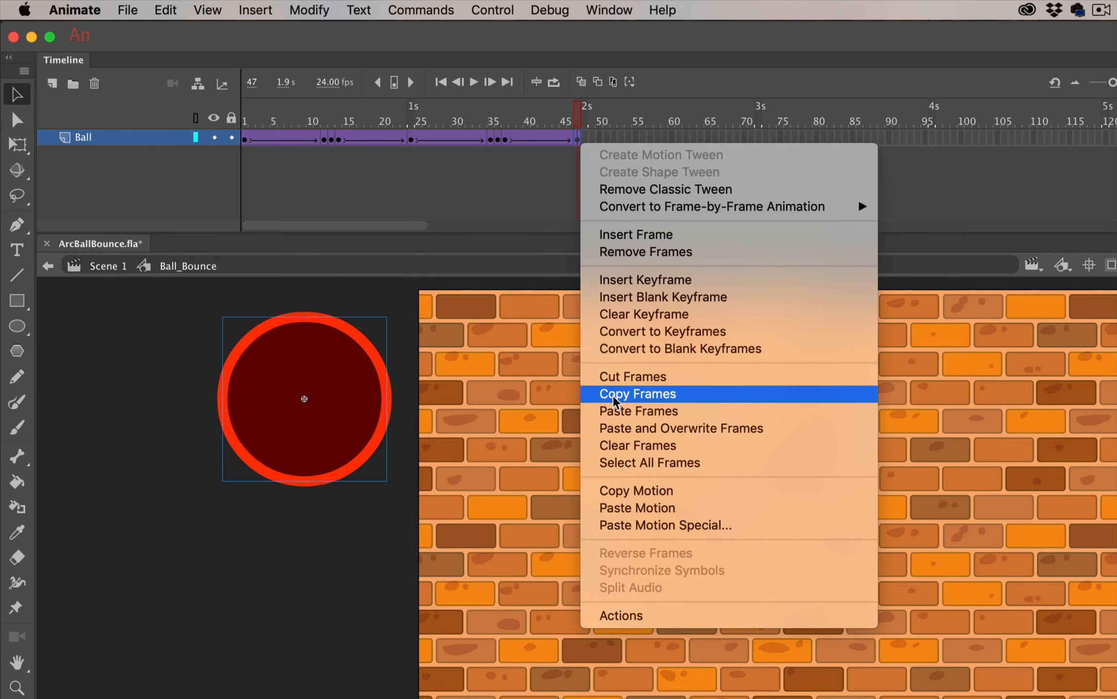
left_click(610, 411)
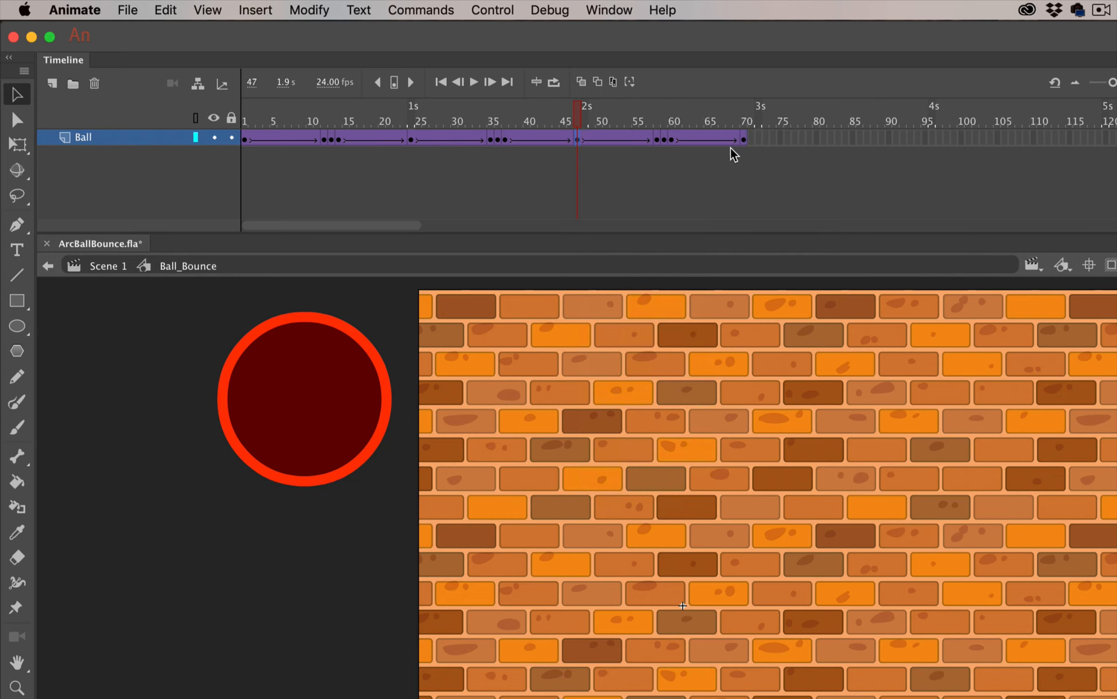
left_click(780, 139)
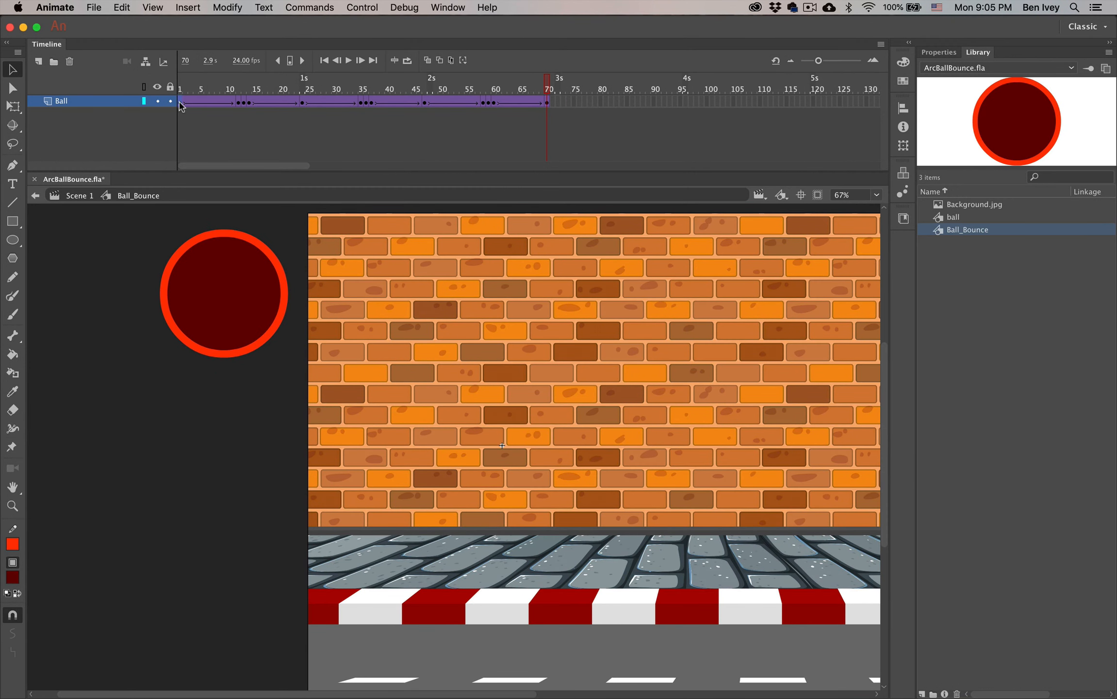
Move the ball straight down at the keyframes on frames 24, 47 and 70, lower each time, so successive bounces lose height.
left_click(180, 101)
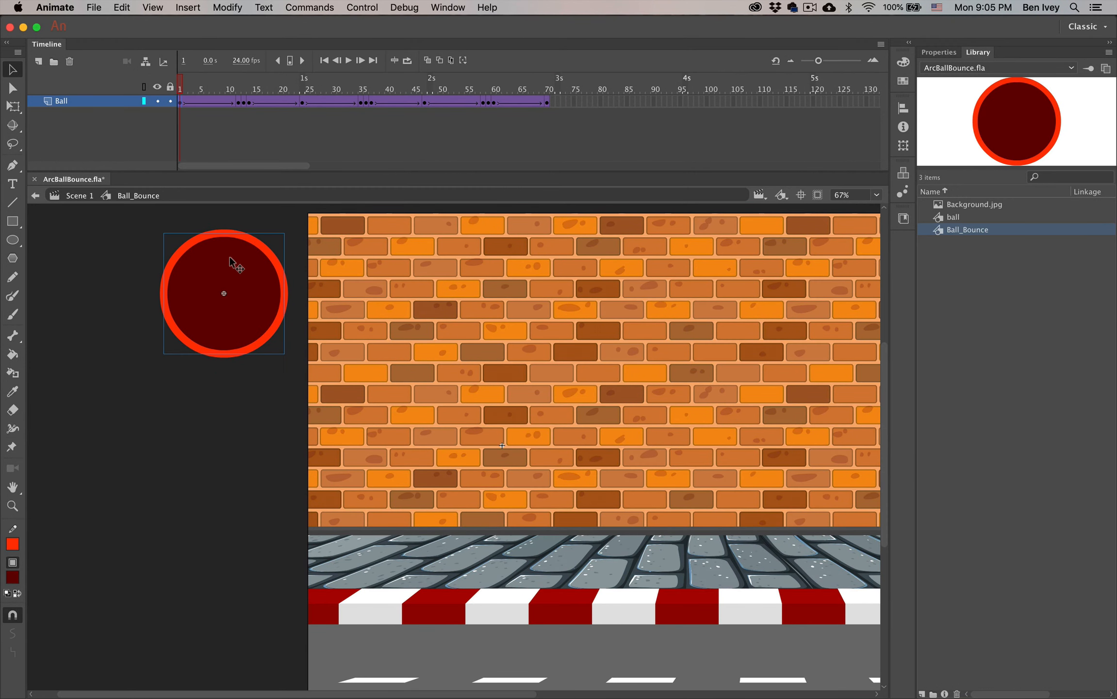
left_click(301, 102)
left_click_drag(246, 265, 242, 310)
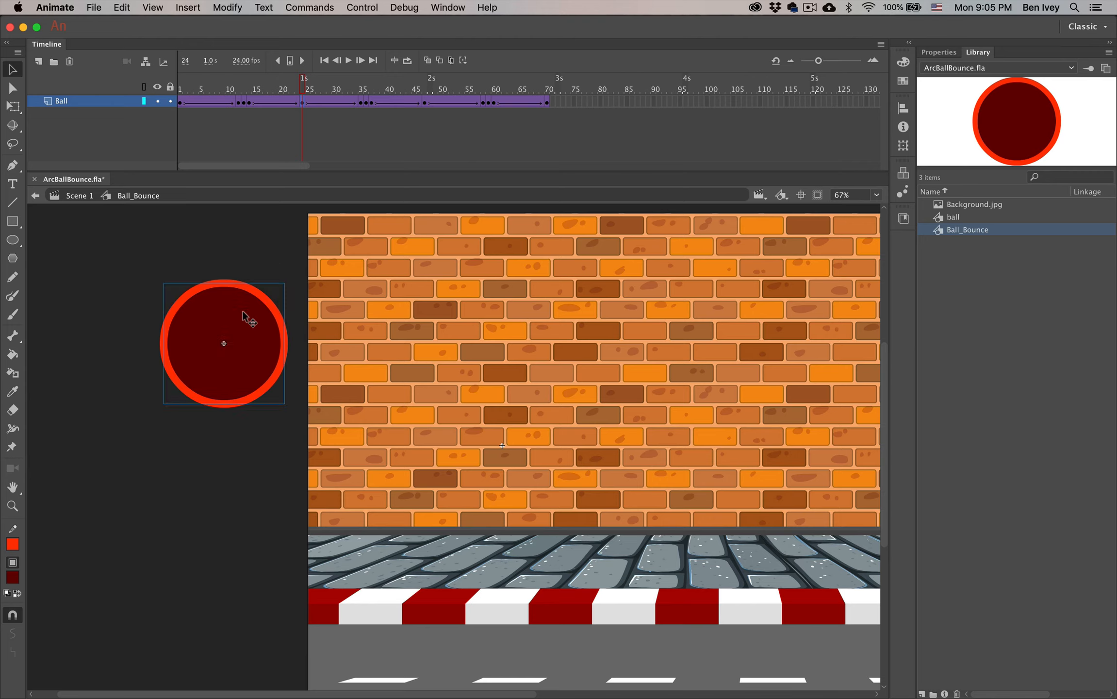
left_click(424, 103)
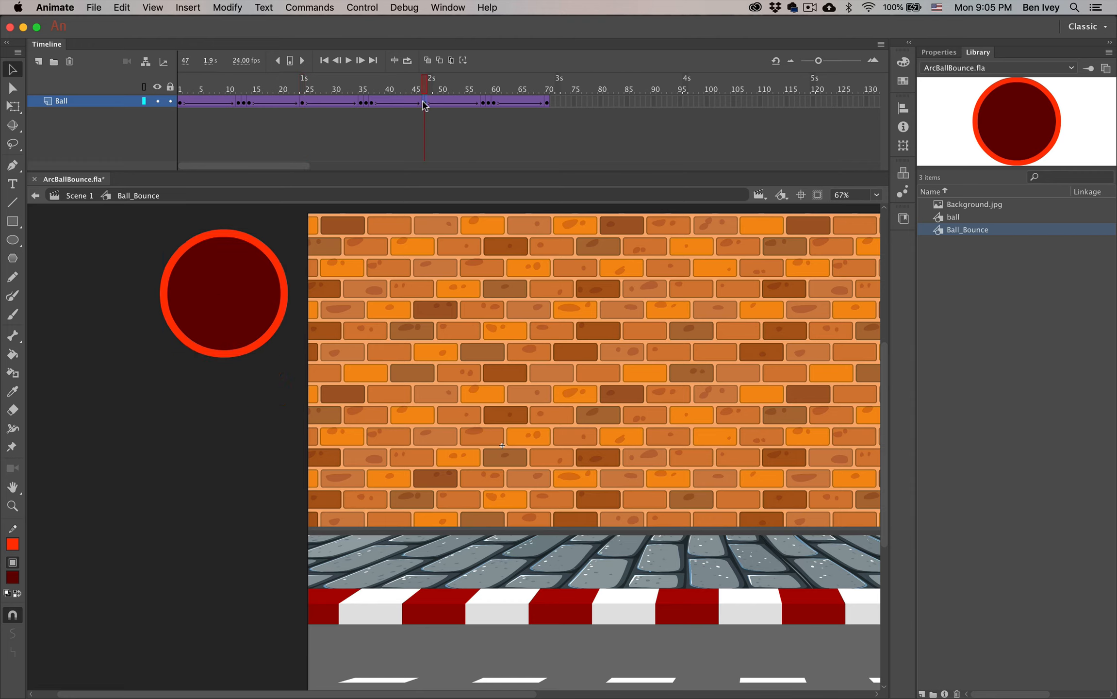
left_click_drag(254, 281, 254, 358)
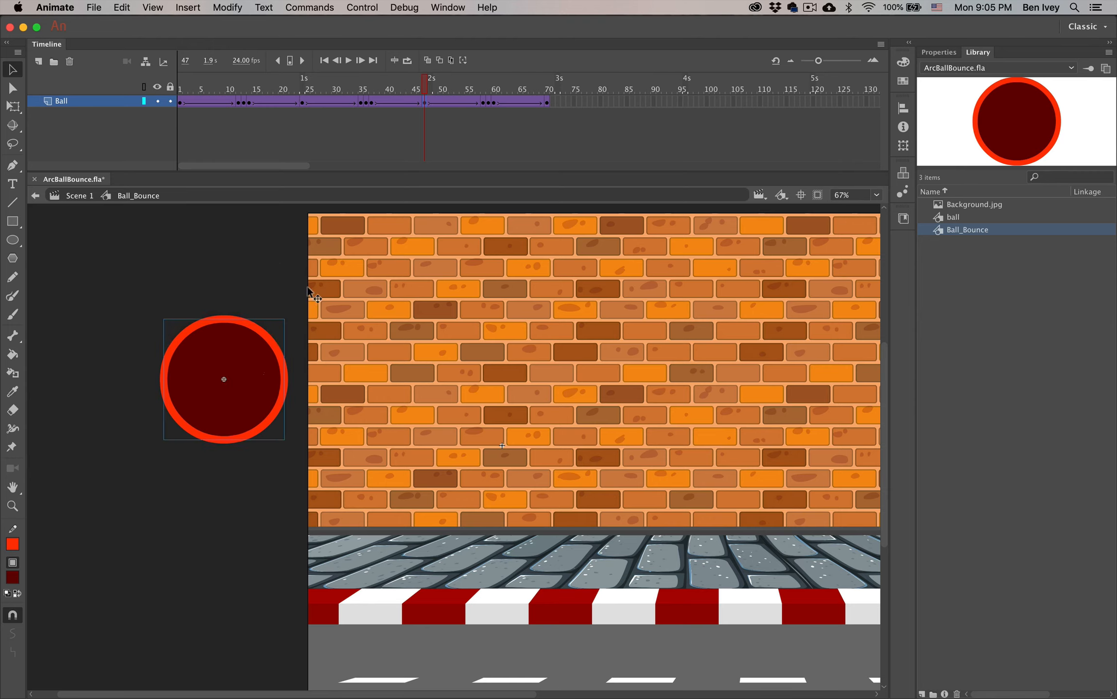
left_click(547, 103)
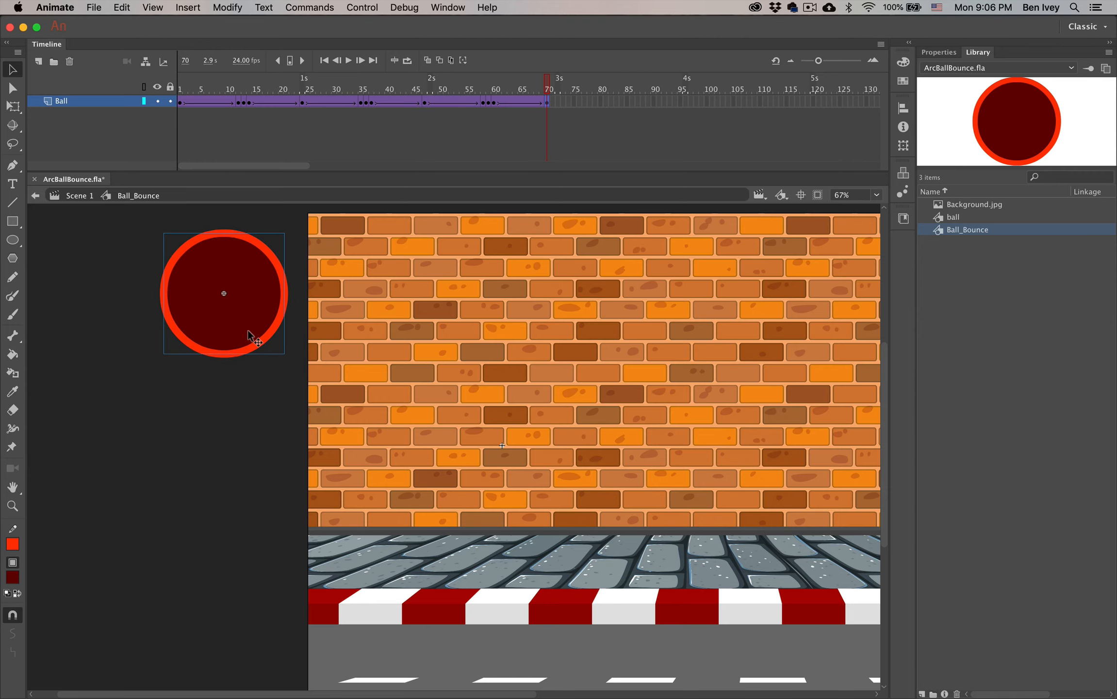
left_click_drag(253, 297, 257, 413)
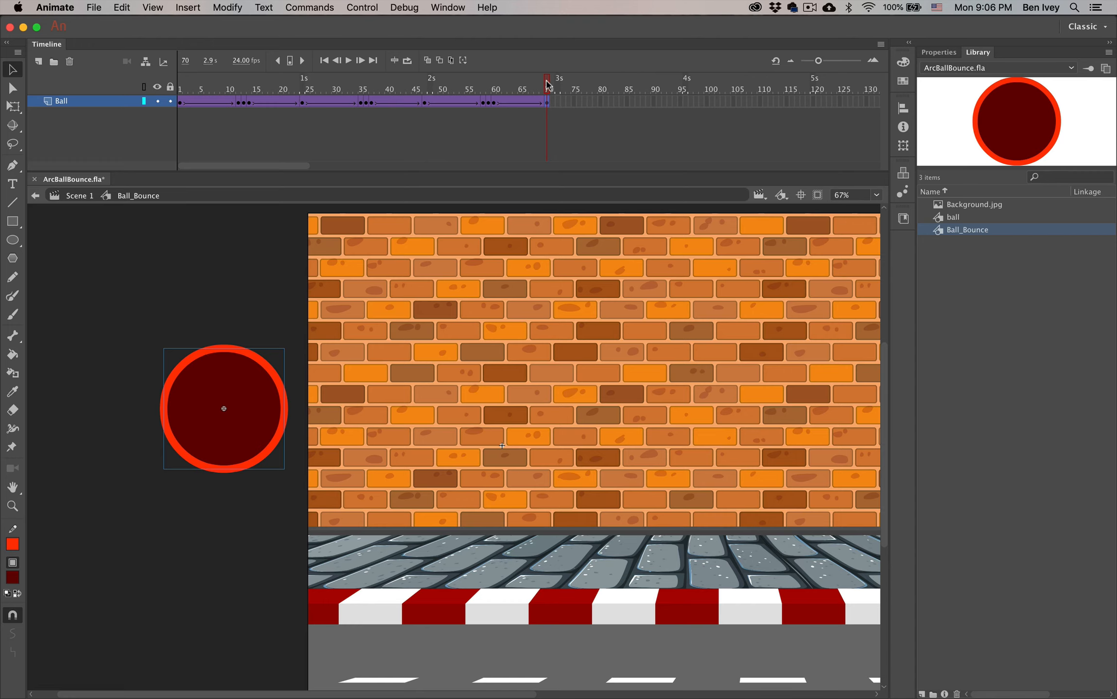
Shorten the Ball layer's tweens by removing one frame at frame 18 and one at frame 27.
left_click_drag(547, 82, 552, 111)
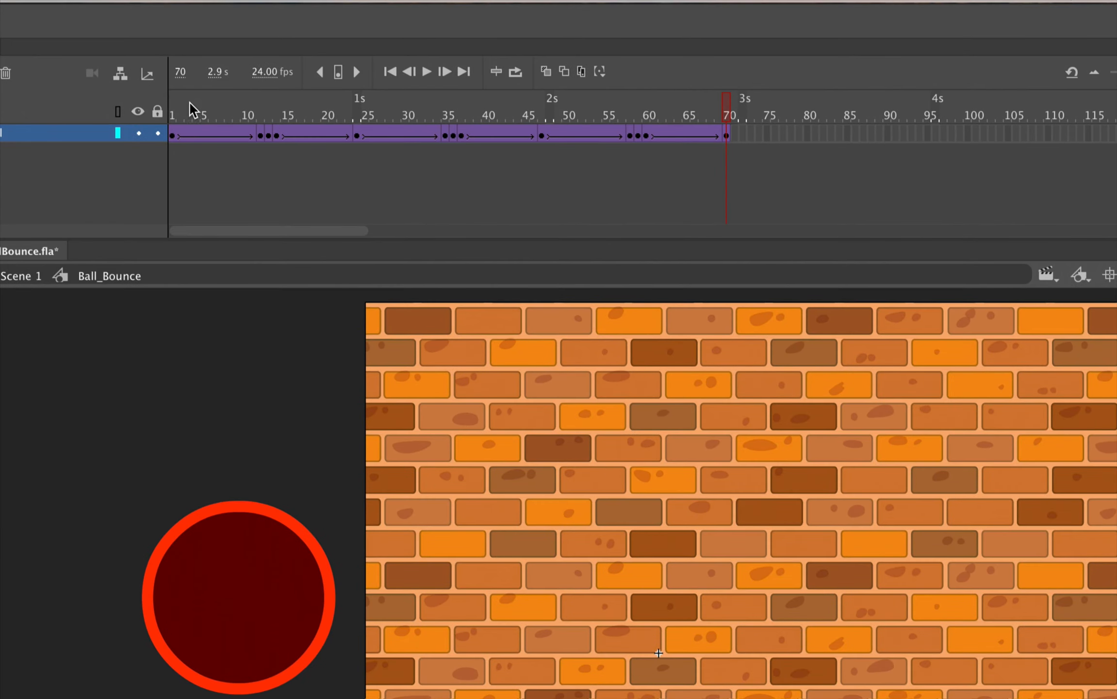
left_click_drag(190, 102, 311, 125)
left_click(312, 134)
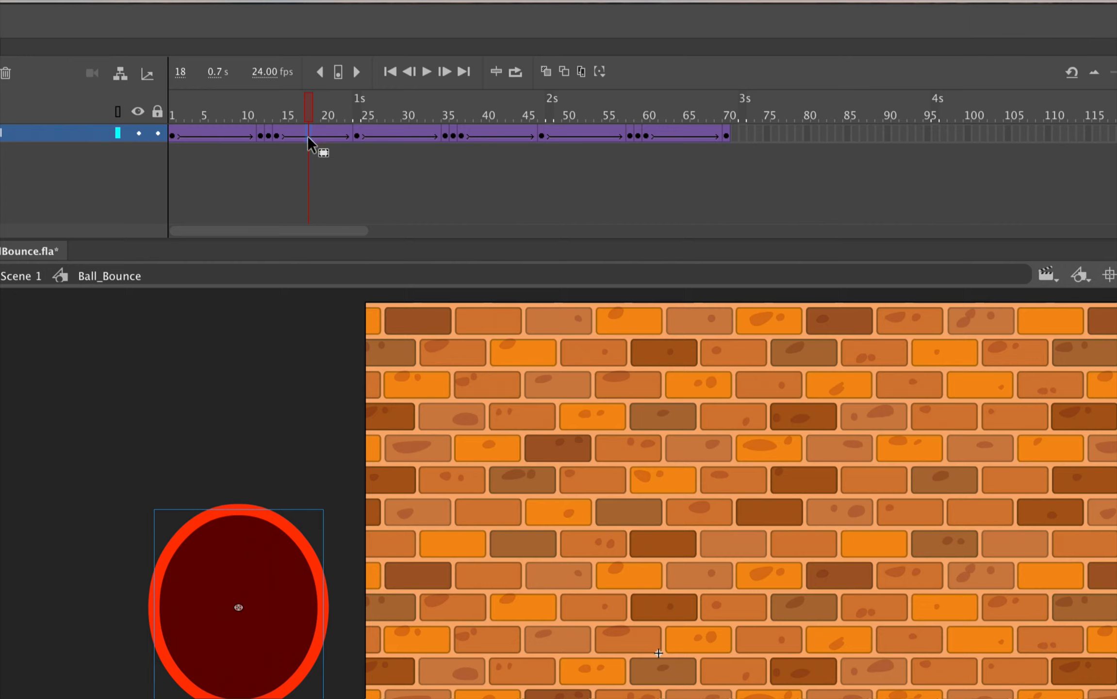
key("shift+F5")
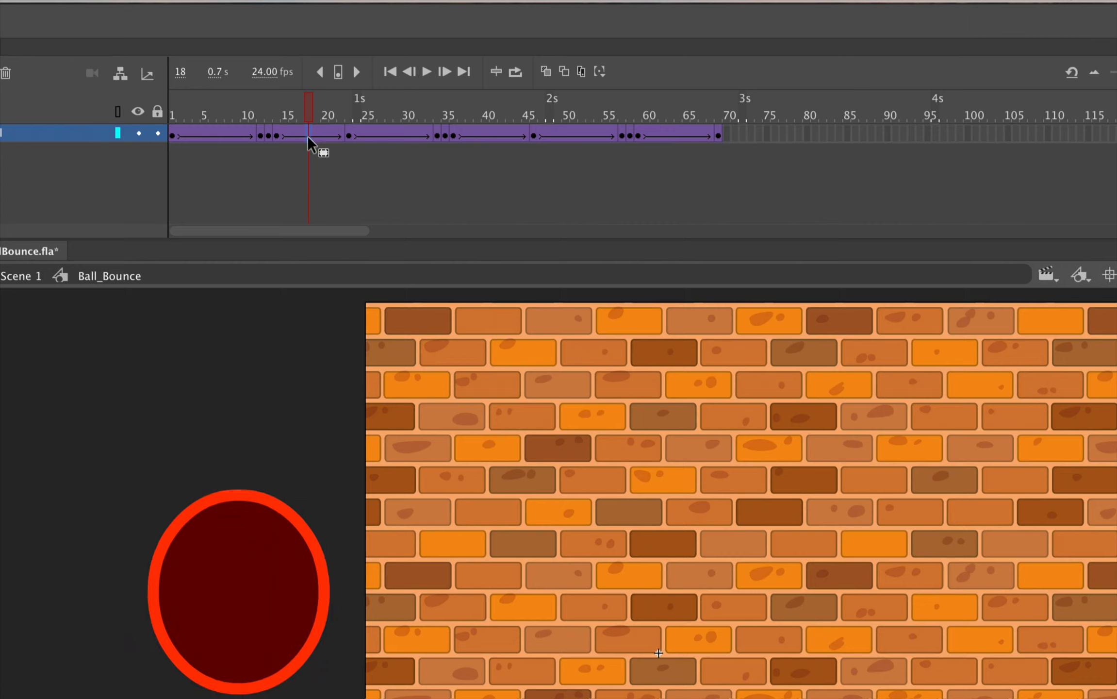
left_click_drag(333, 115, 381, 119)
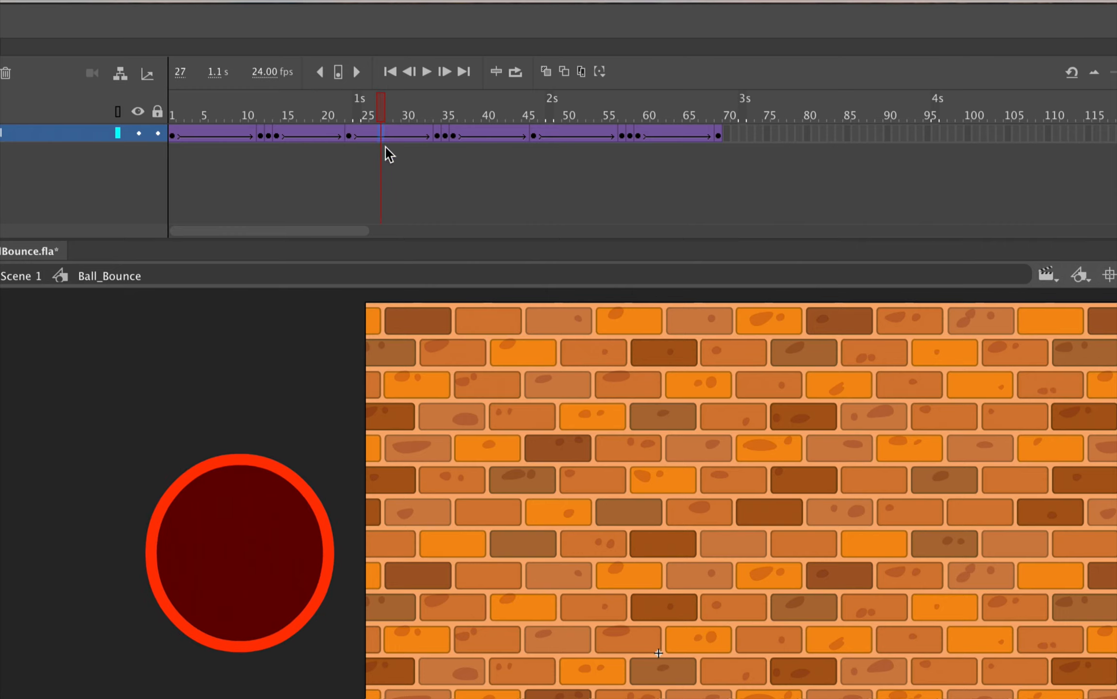
key("shift+F5")
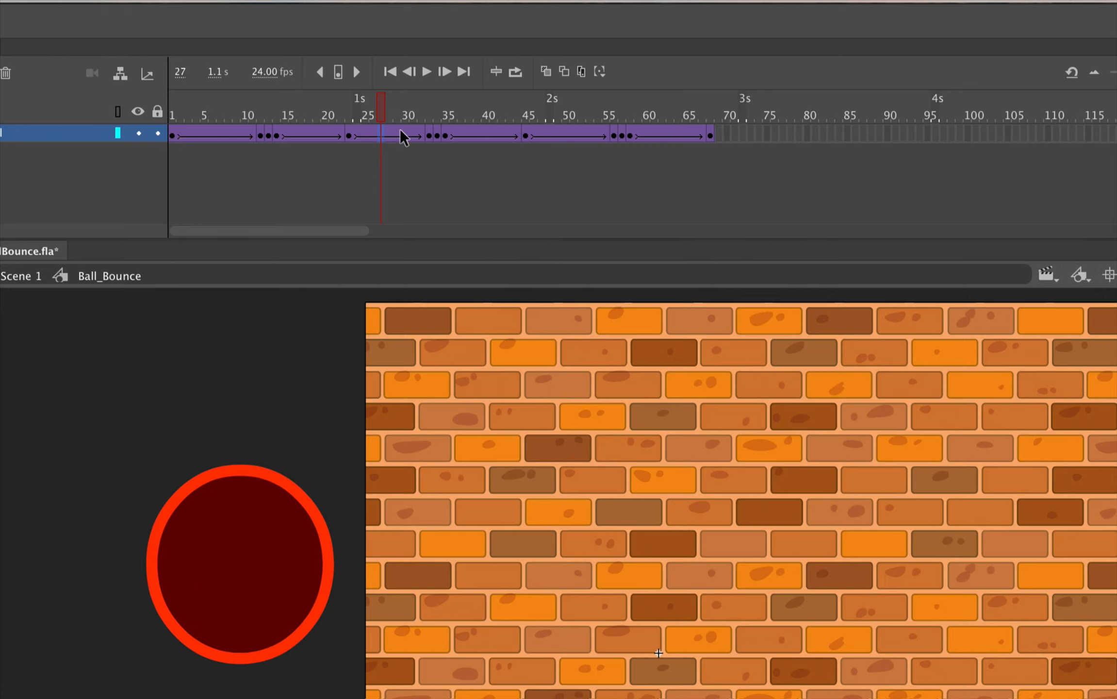
Shorten the second bounce's rise and third bounce's fall by removing two frames at frame 39 and two at frame 48.
left_click_drag(380, 107, 475, 110)
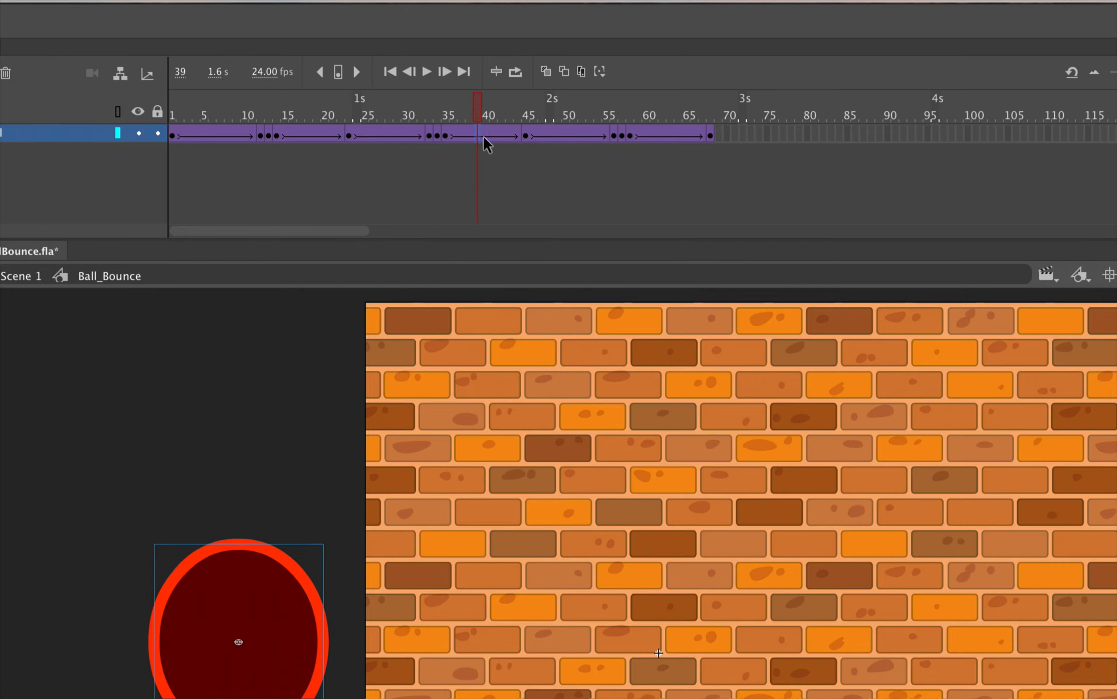
key("shift+F5")
key("shift+F5")
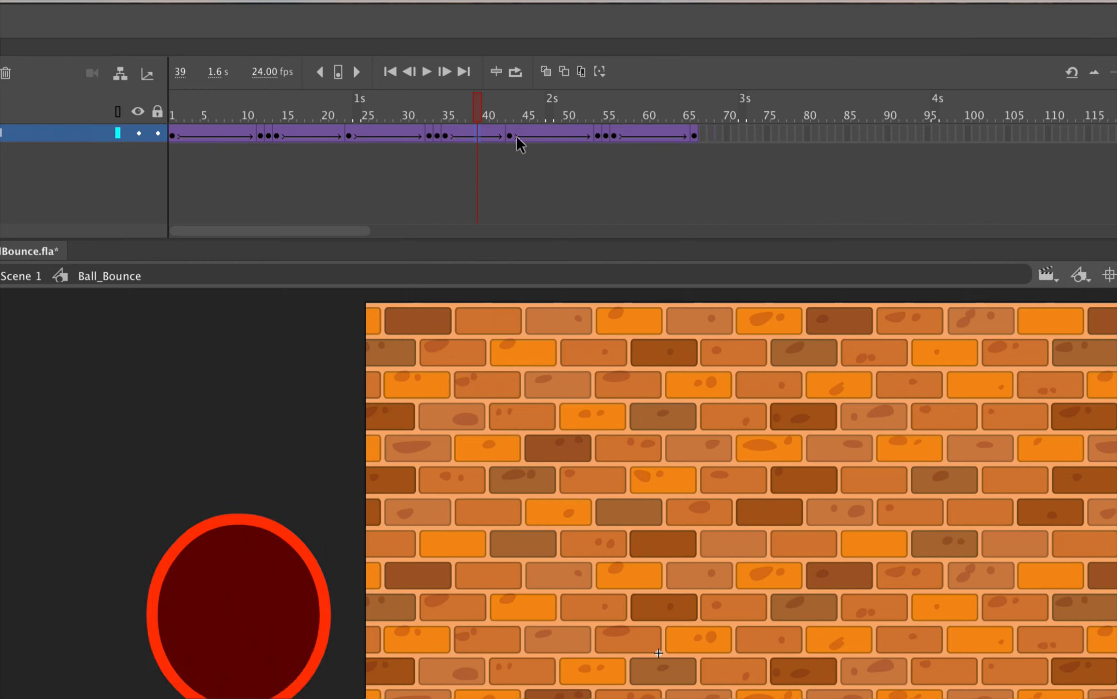
left_click(544, 134)
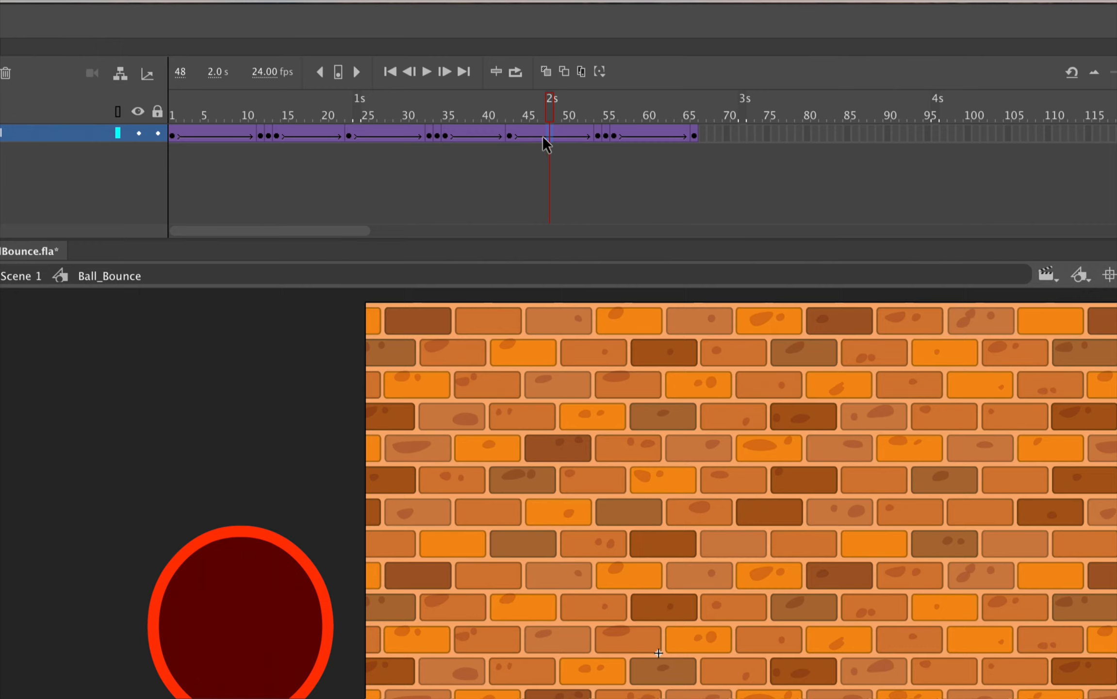
key("shift+F5")
key("shift+F5")
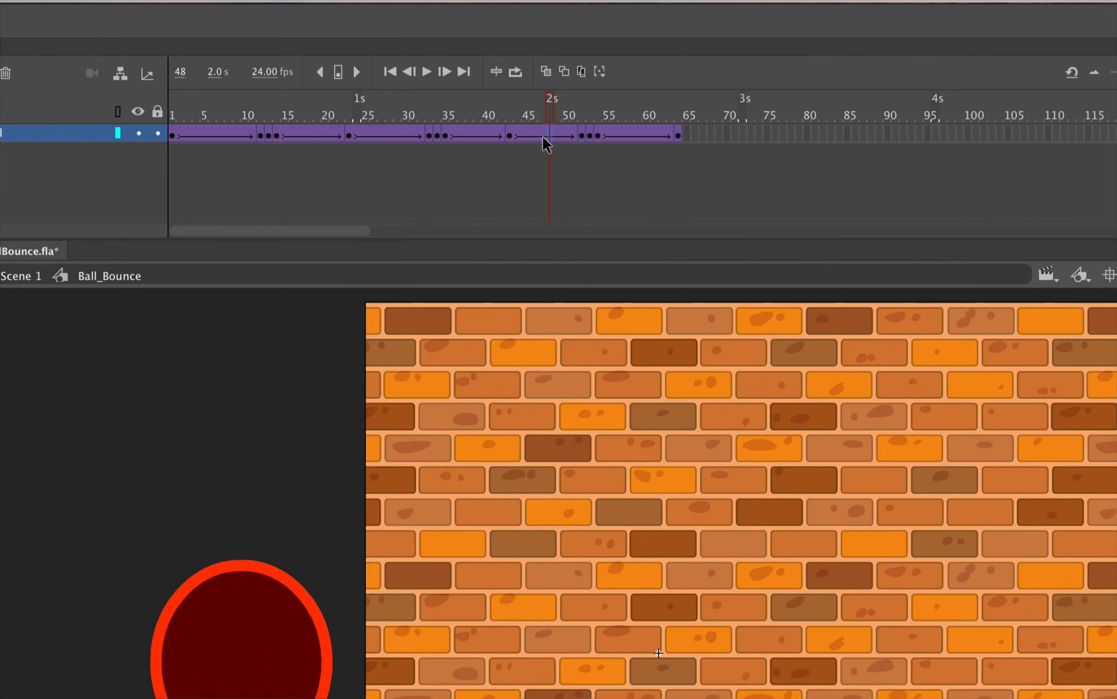
Remove three frames at frame 58 to shorten the final rise of the ball.
left_click_drag(552, 111, 633, 120)
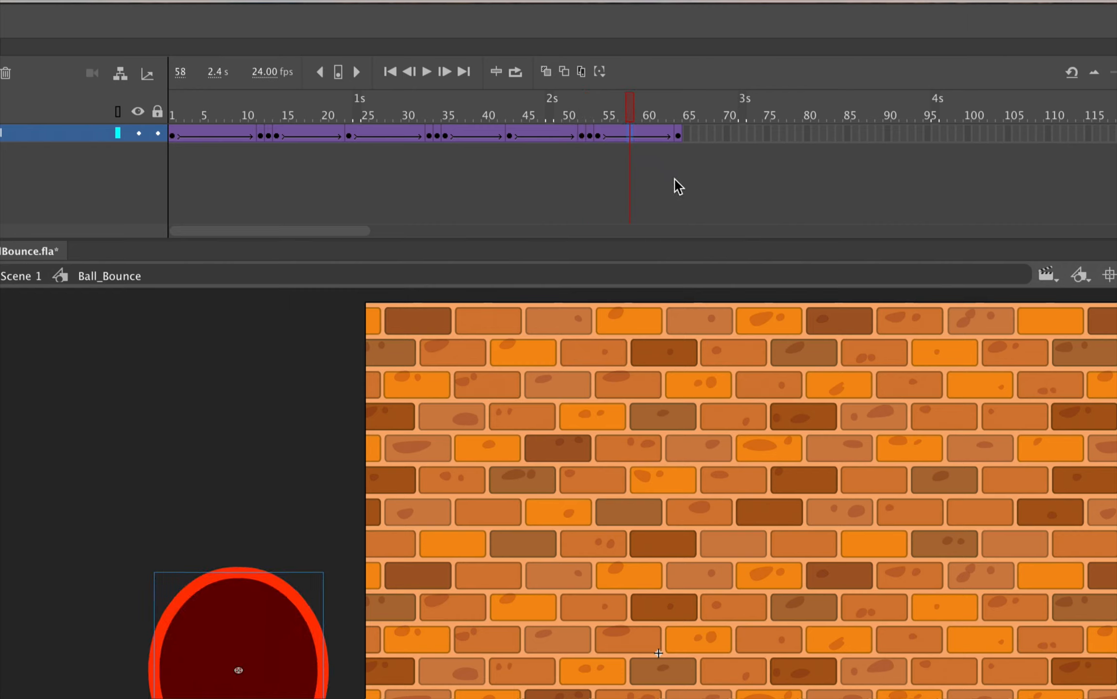
key("shift+F5")
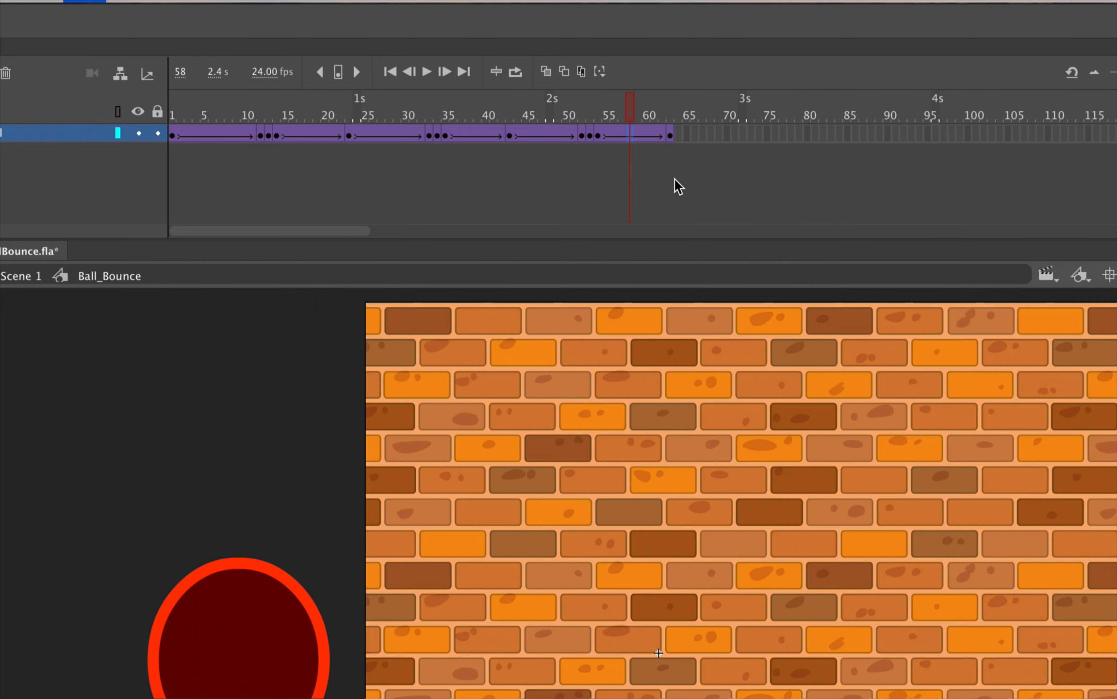
key("shift+F5")
key("shift+F5")
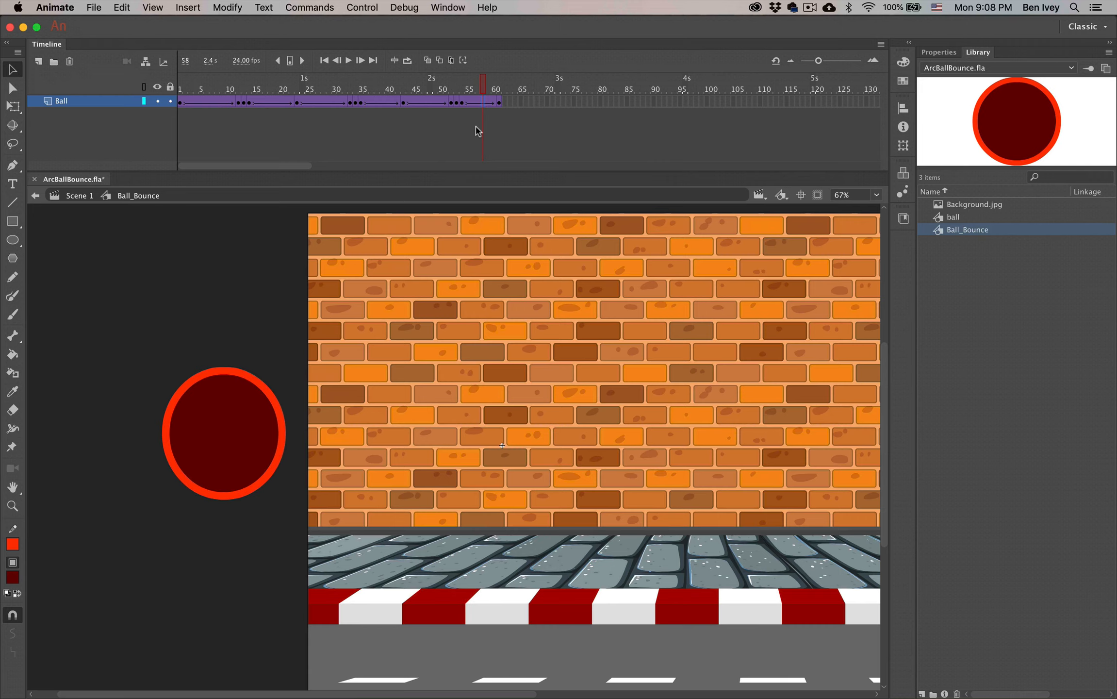
Play the Ball_Bounce animation and return to Scene 1 at frame 1 of the NewBall layer.
key("Return")
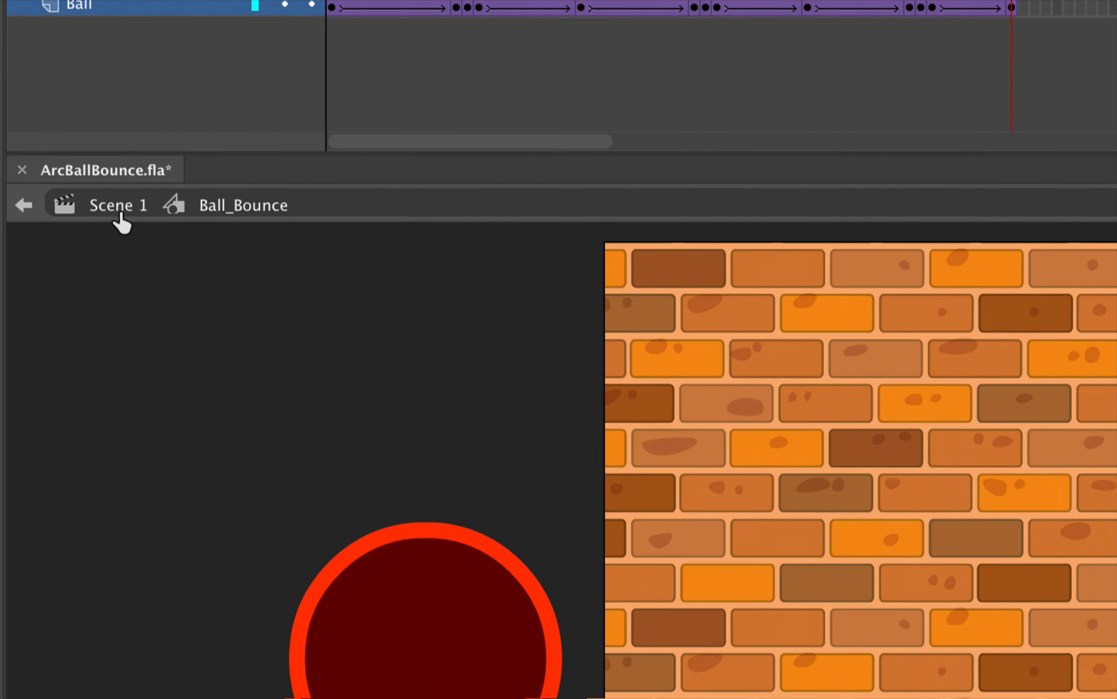
left_click(81, 196)
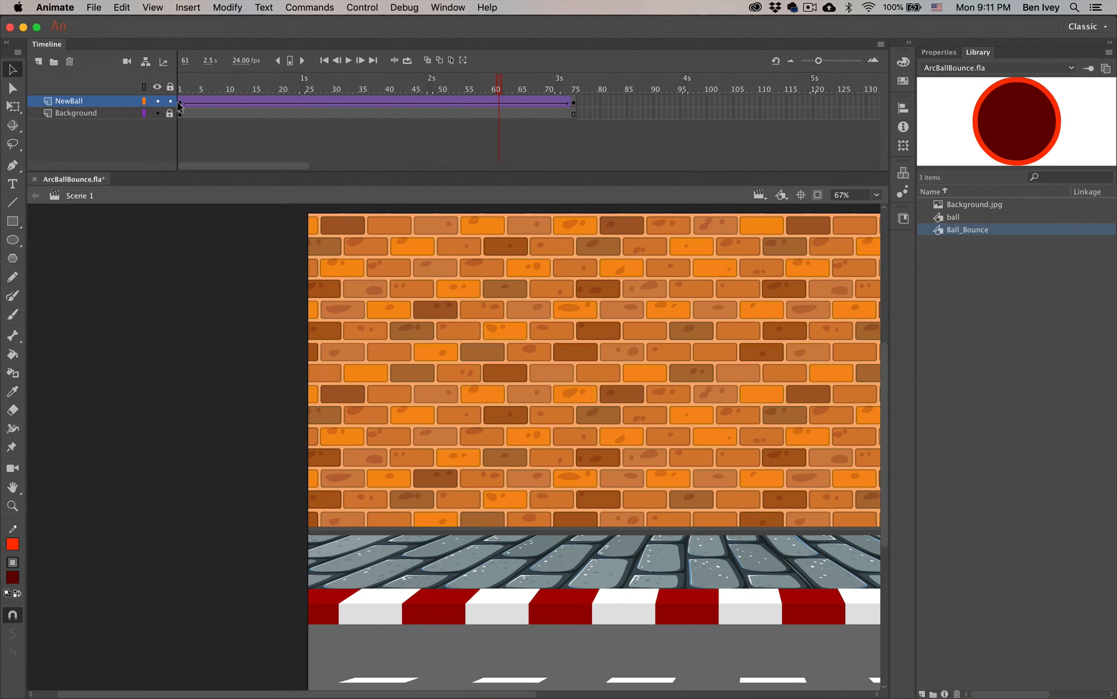
left_click(179, 102)
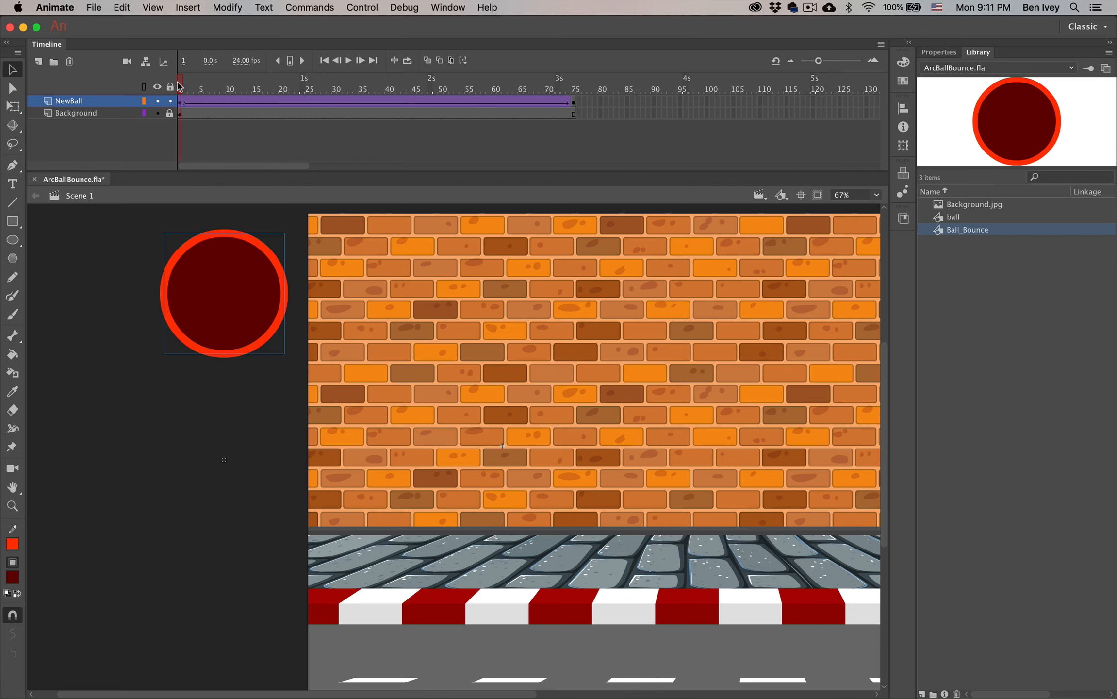
Remove 14 frames from the middle of the NewBall layer's tween so it ends at frame 61.
left_click_drag(179, 82, 578, 92)
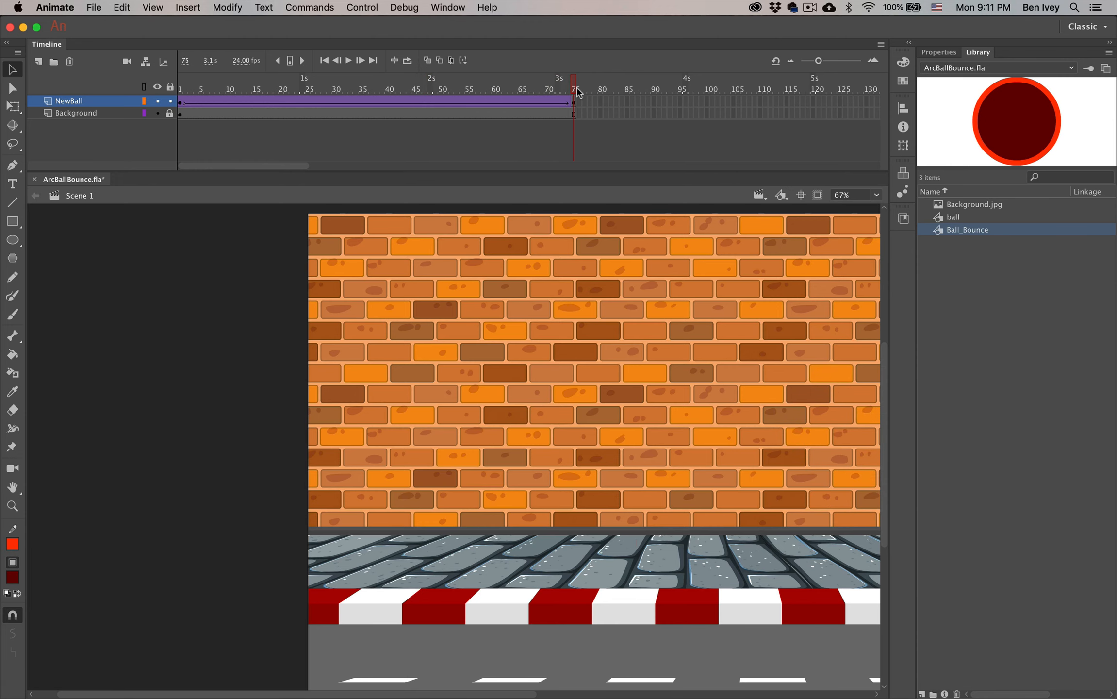
left_click_drag(607, 292, 405, 320)
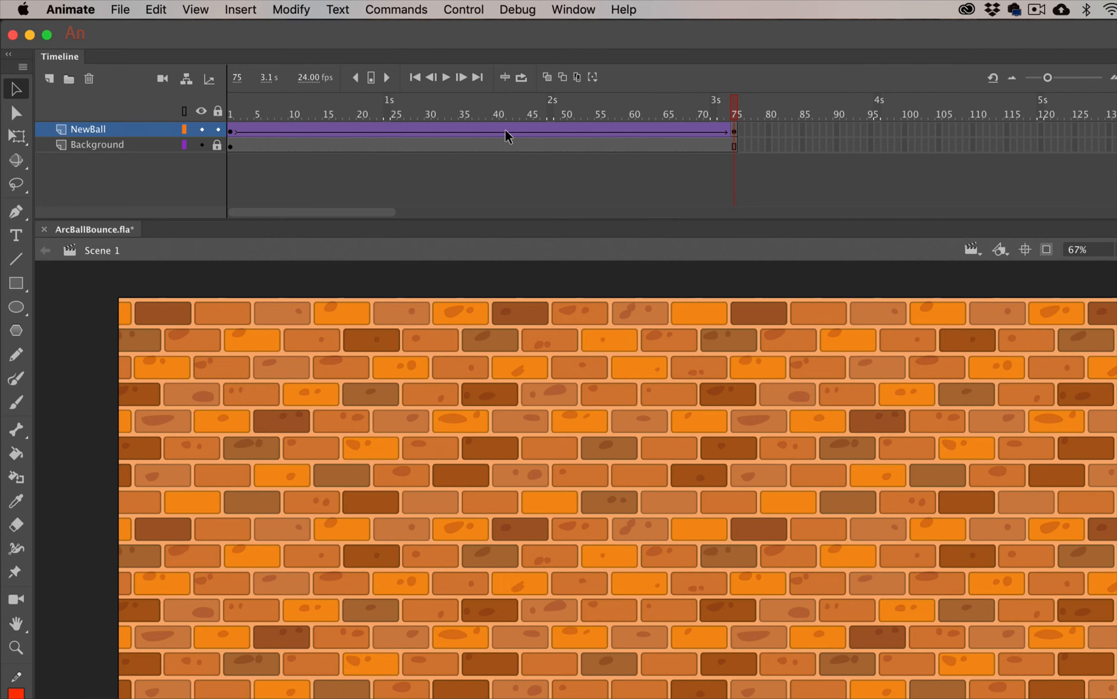
left_click_drag(500, 131, 573, 140)
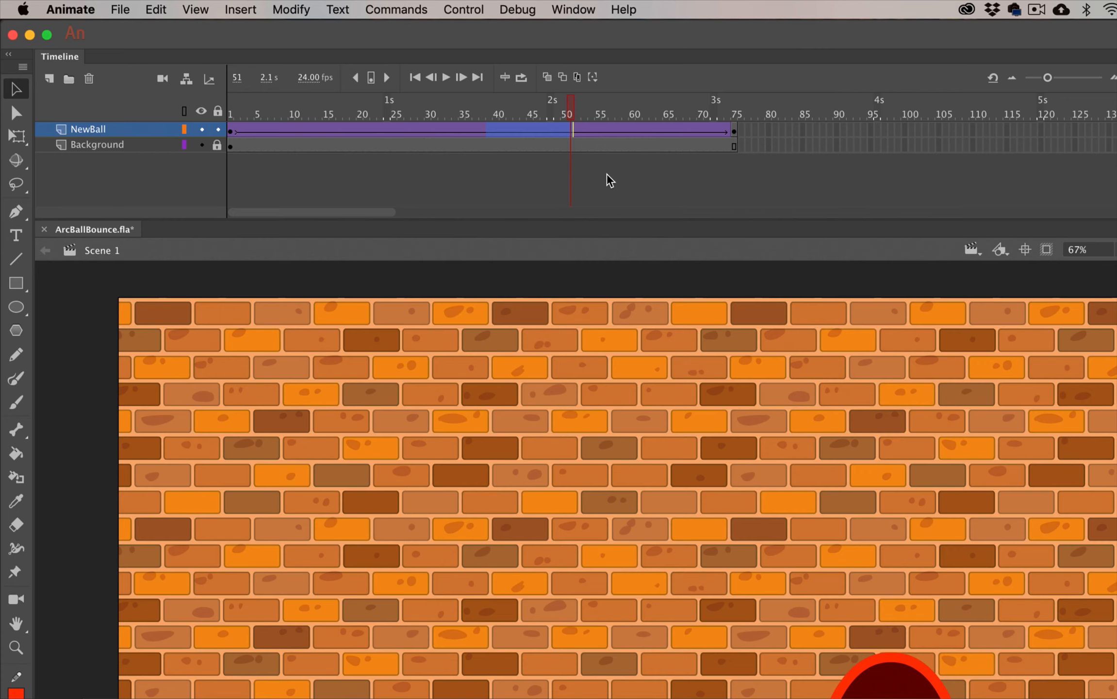
right_click(536, 132)
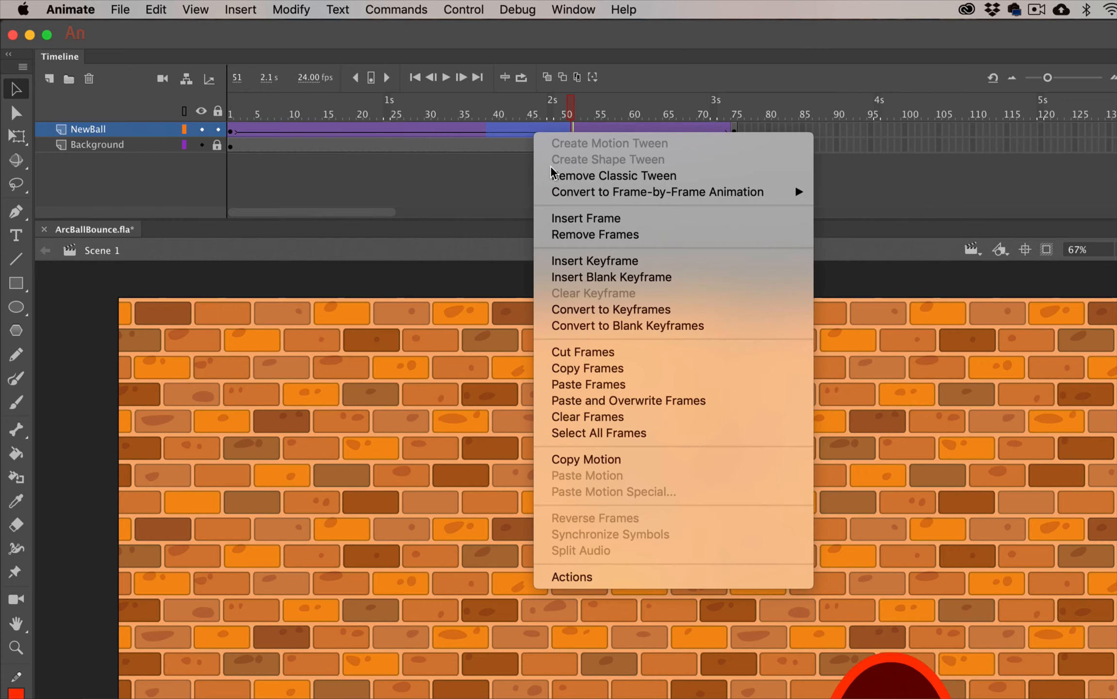
left_click(579, 235)
left_click(645, 132)
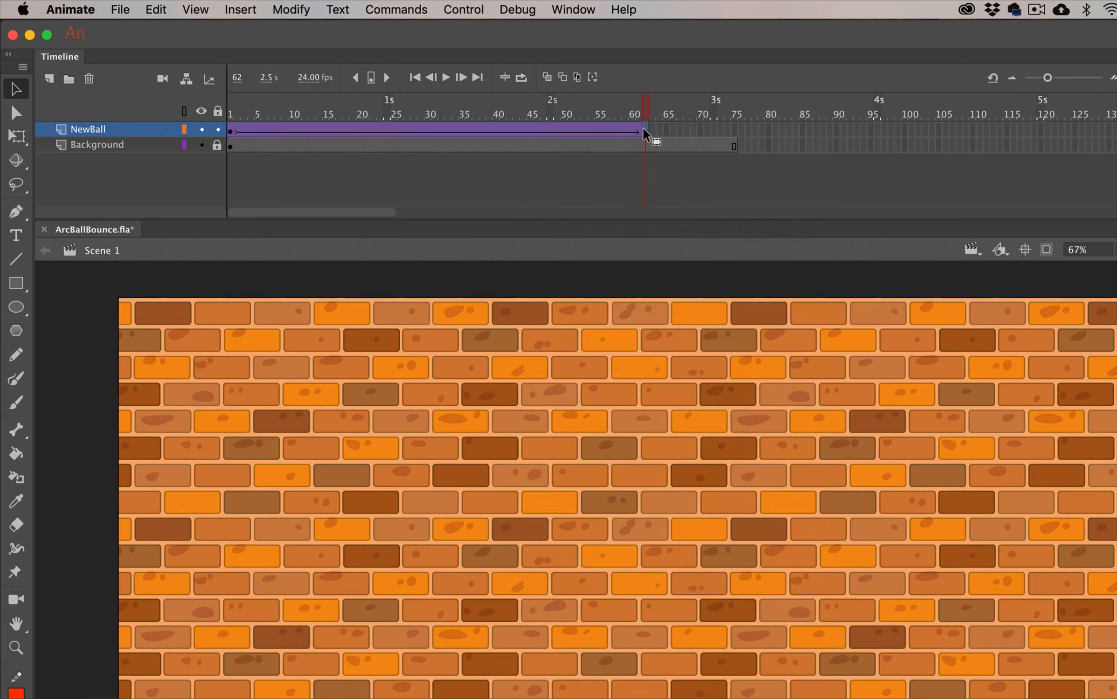
left_click(565, 131)
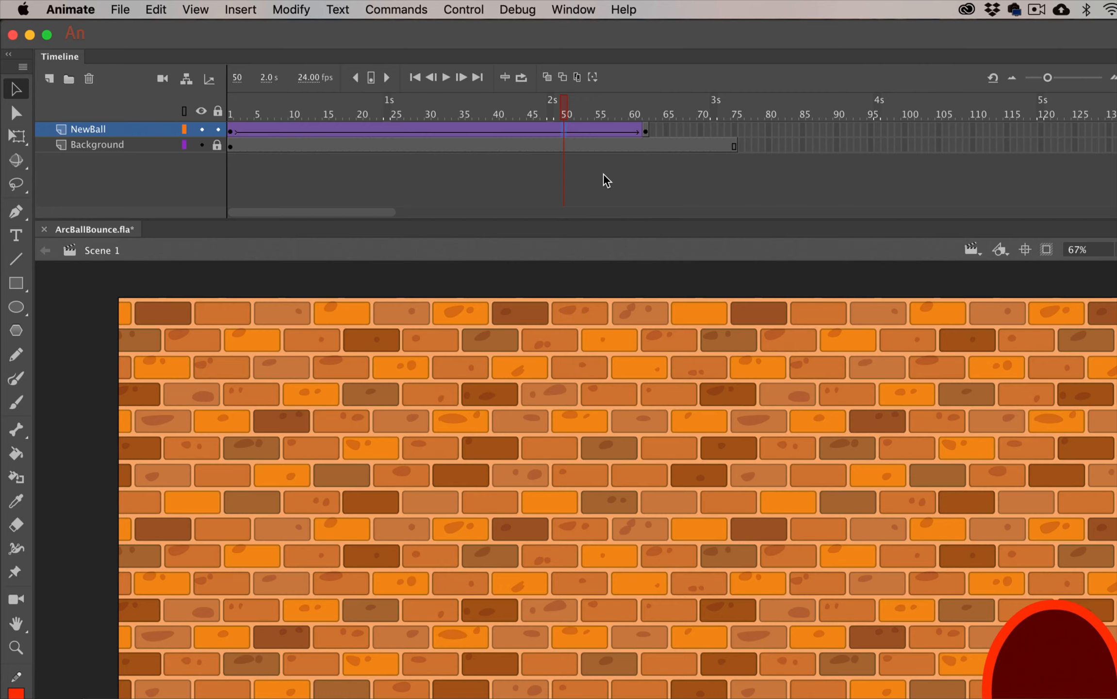
key("shift+F5")
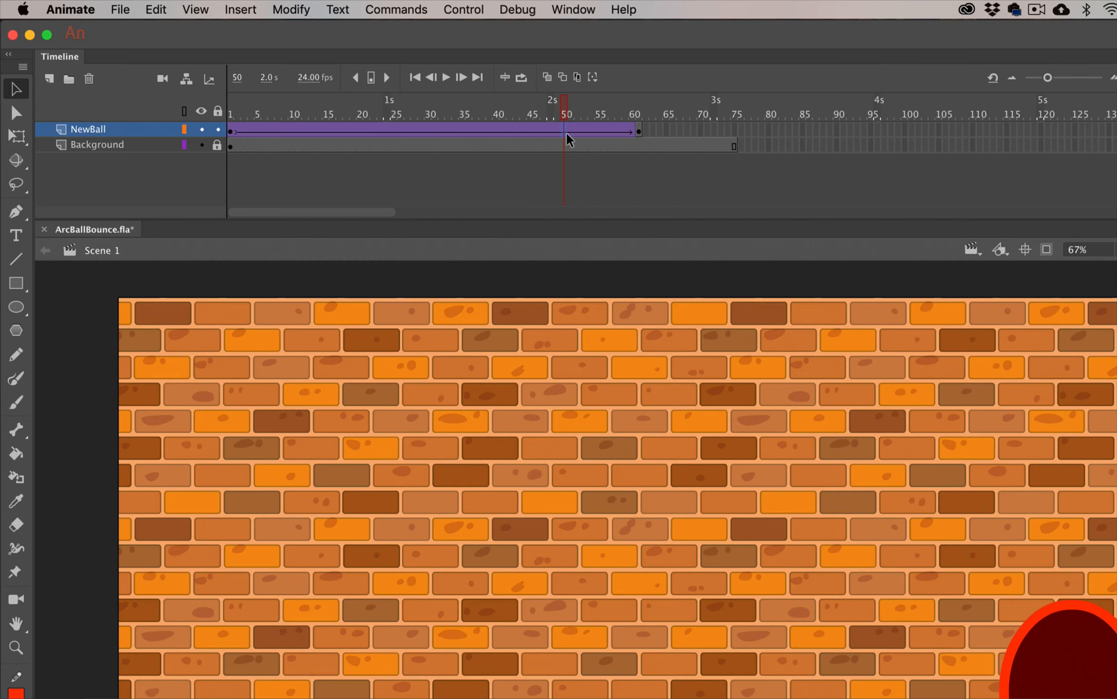
Trim the Background layer's excess frames so it ends at frame 61, matching the NewBall layer.
left_click_drag(639, 147, 738, 154)
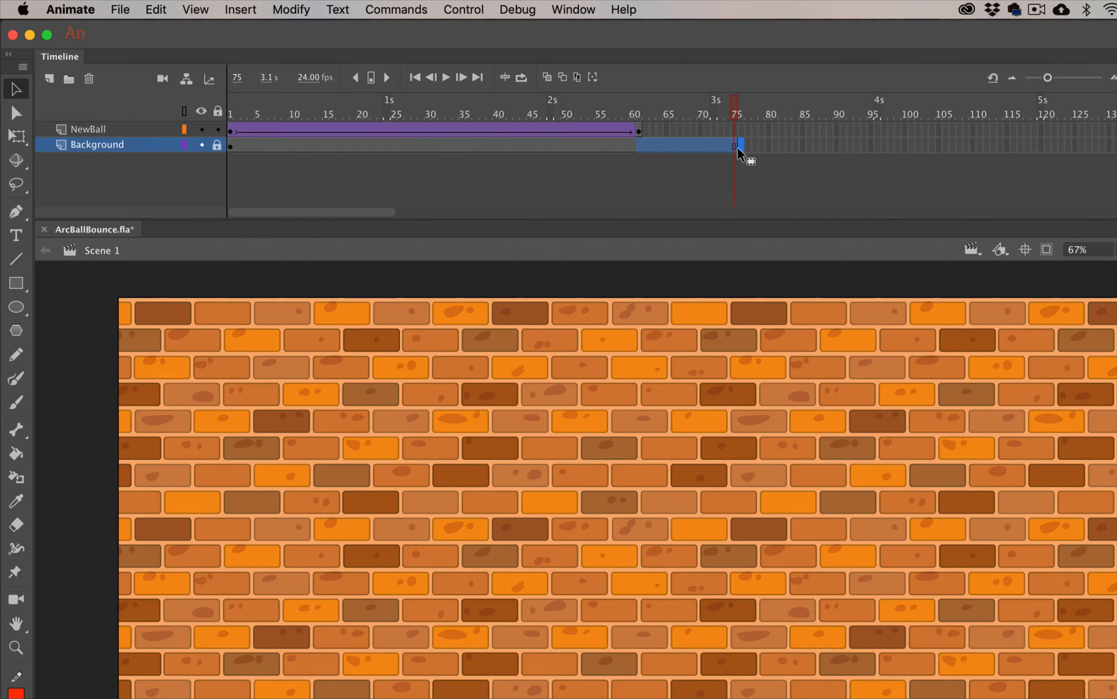
key("shift+F5")
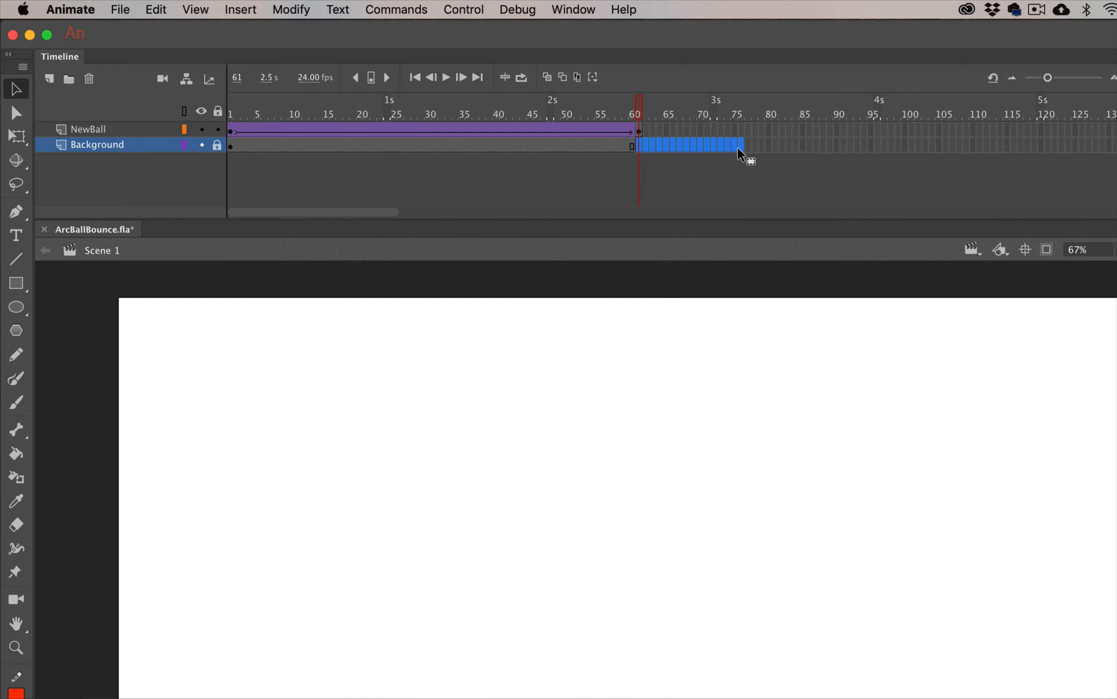
left_click(641, 146)
key("F5")
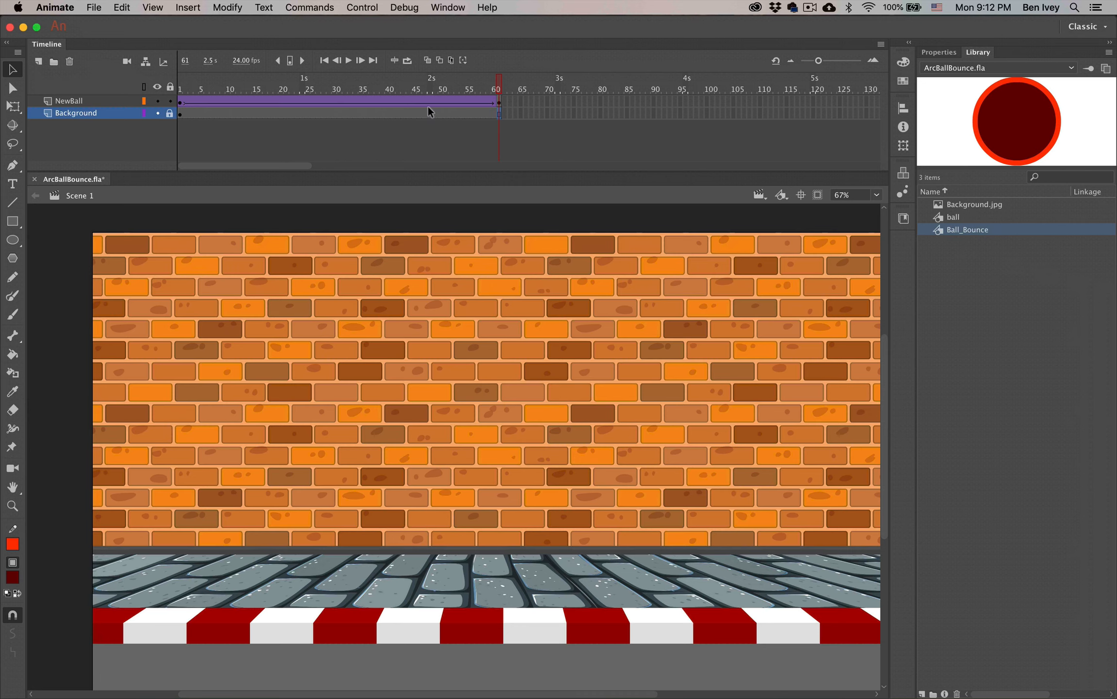
Enable Sync for the NewBall layer's classic tween at frame 1.
left_click(200, 102)
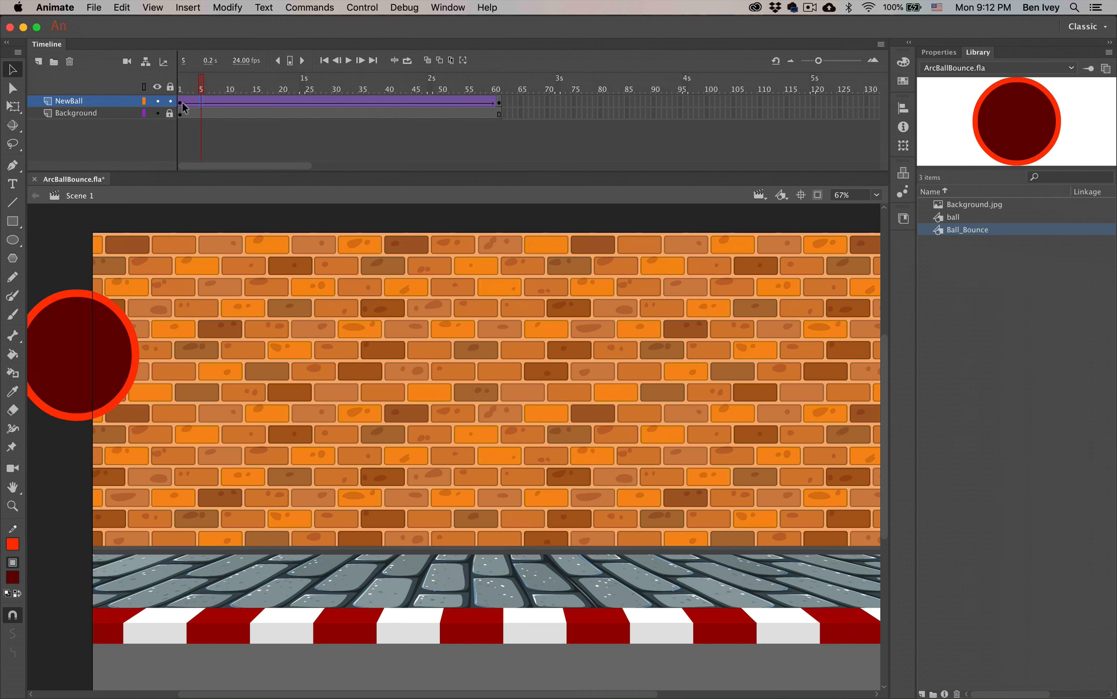
left_click(181, 103)
mouse_move(180, 89)
left_mouse_down()
mouse_move(217, 88)
mouse_move(177, 87)
left_mouse_up()
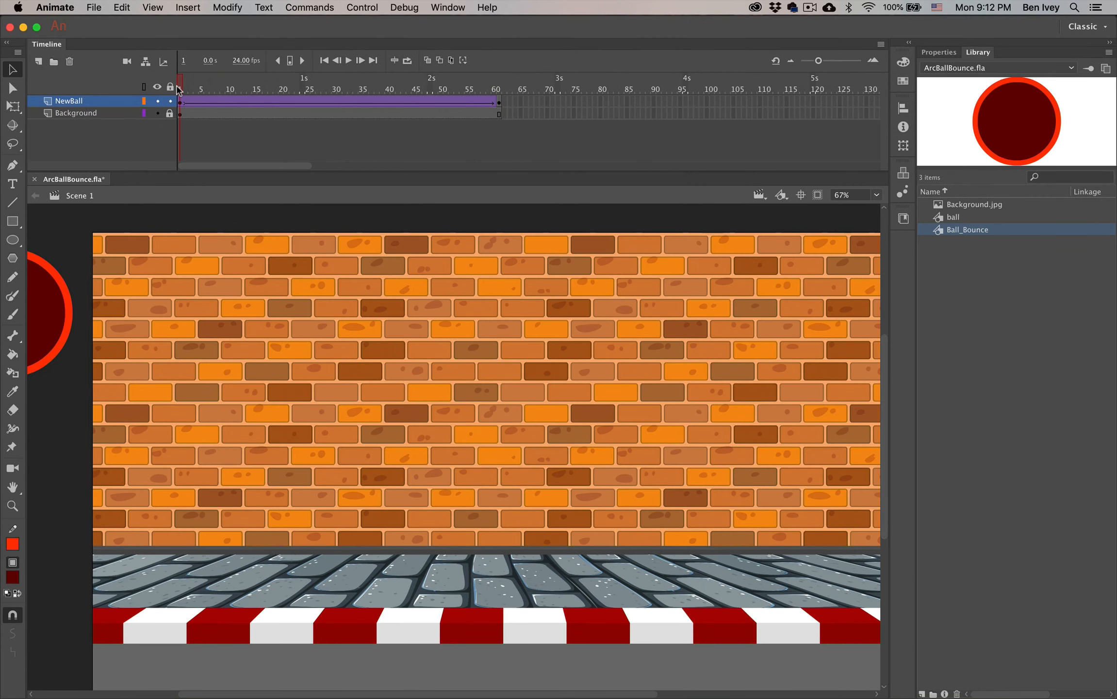
left_click(182, 103)
left_click(938, 53)
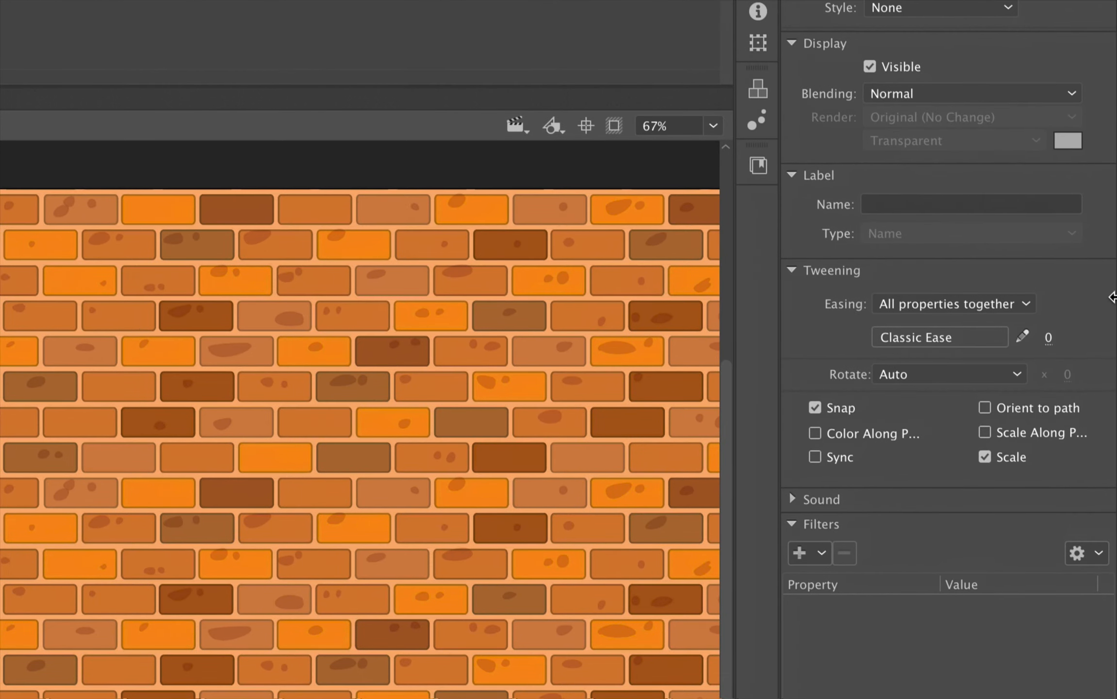
left_click(815, 457)
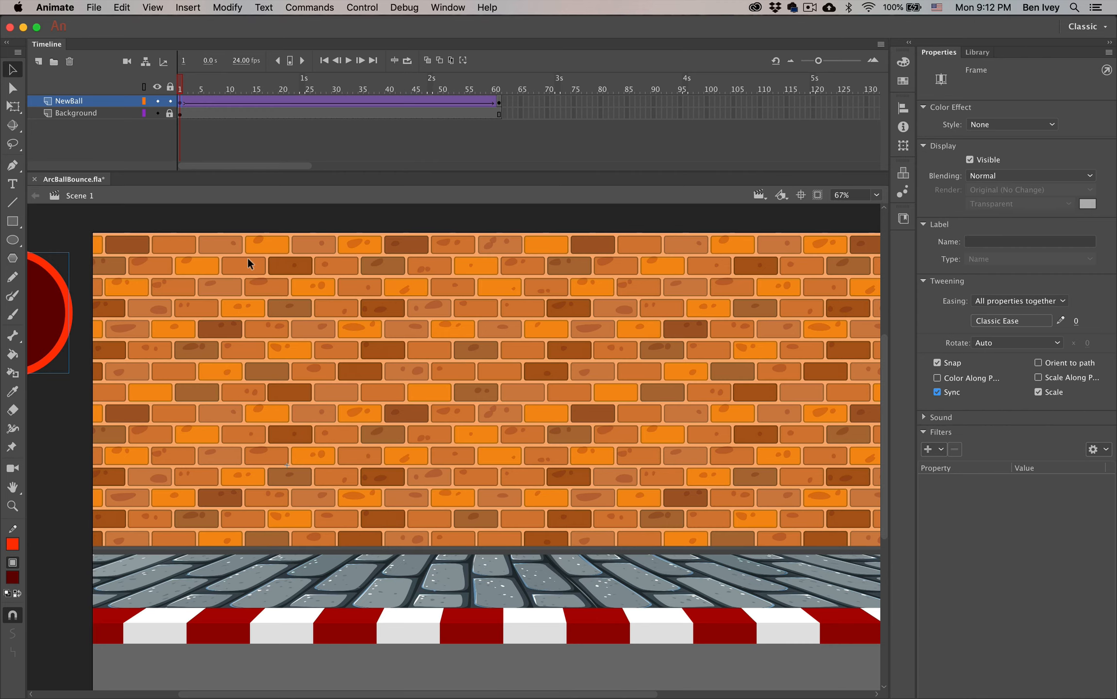
Test the movie, close the preview, and scrub the scene to frame 13 to check the ball's first ground contact.
key("super+Return")
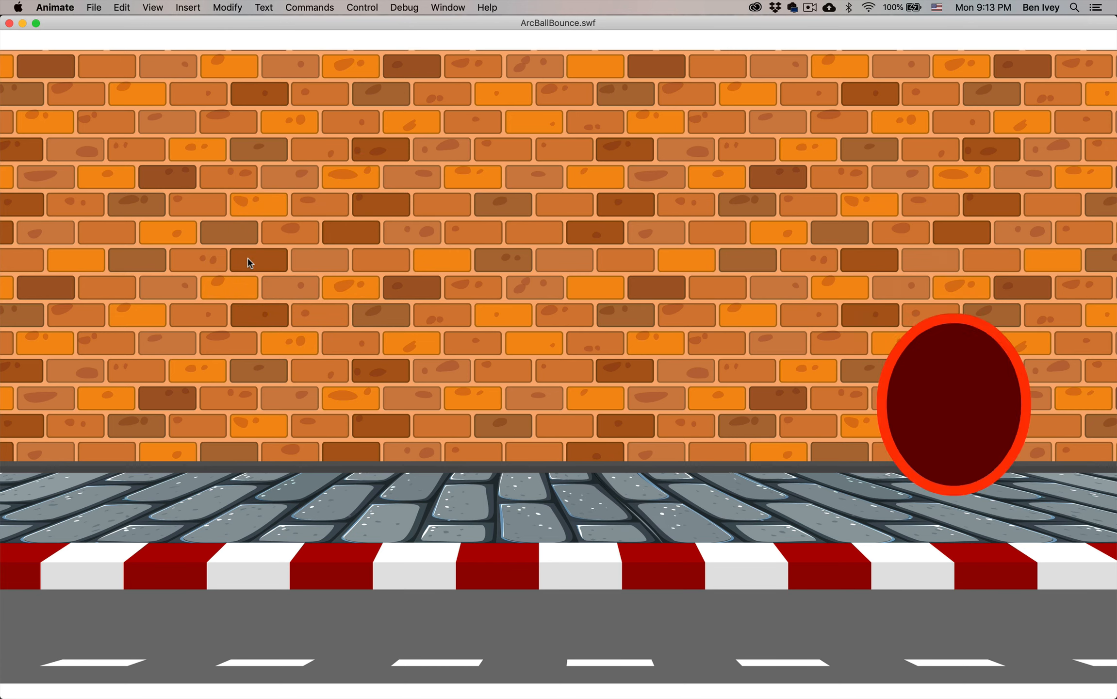
left_click(8, 23)
left_click(129, 272)
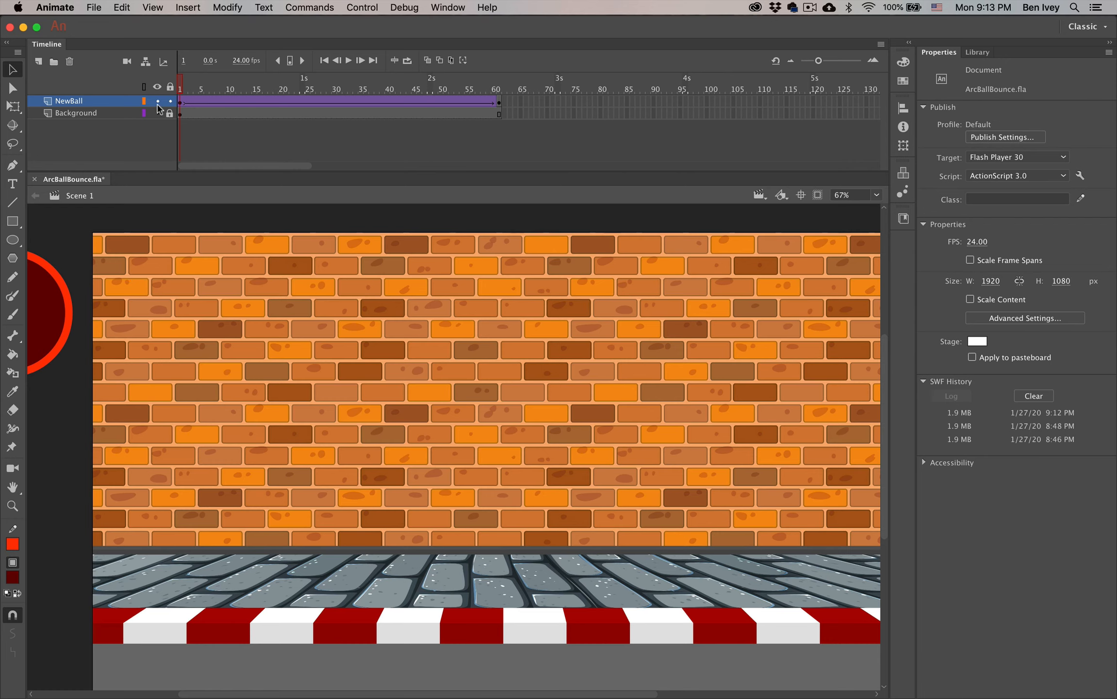
left_click_drag(183, 97, 243, 104)
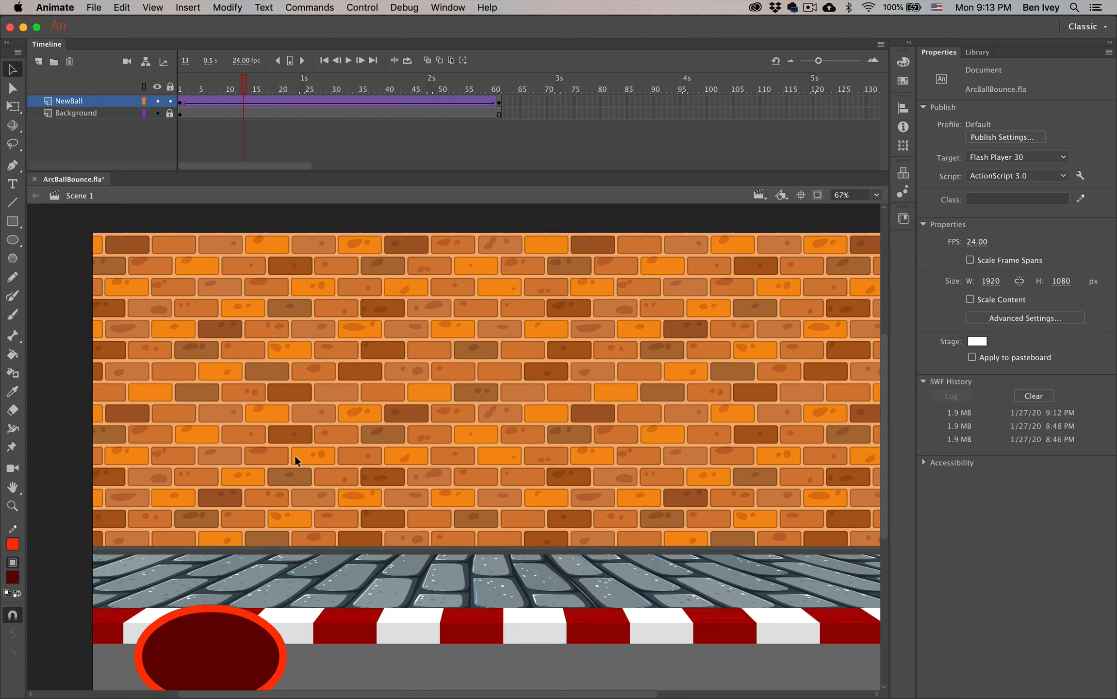
Open the Ball_Bounce instance for editing and compare the ball's stretched poses at frames 12 and 14.
left_click(181, 101)
left_click_drag(250, 294, 417, 301)
left_click(200, 305)
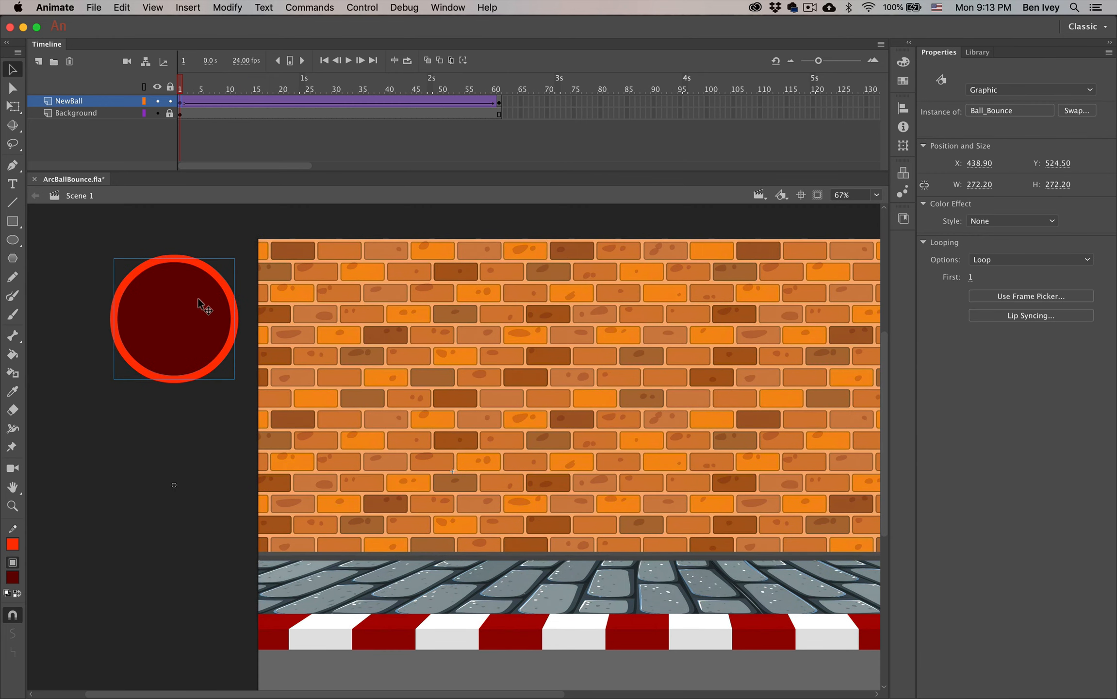
double_click(197, 297)
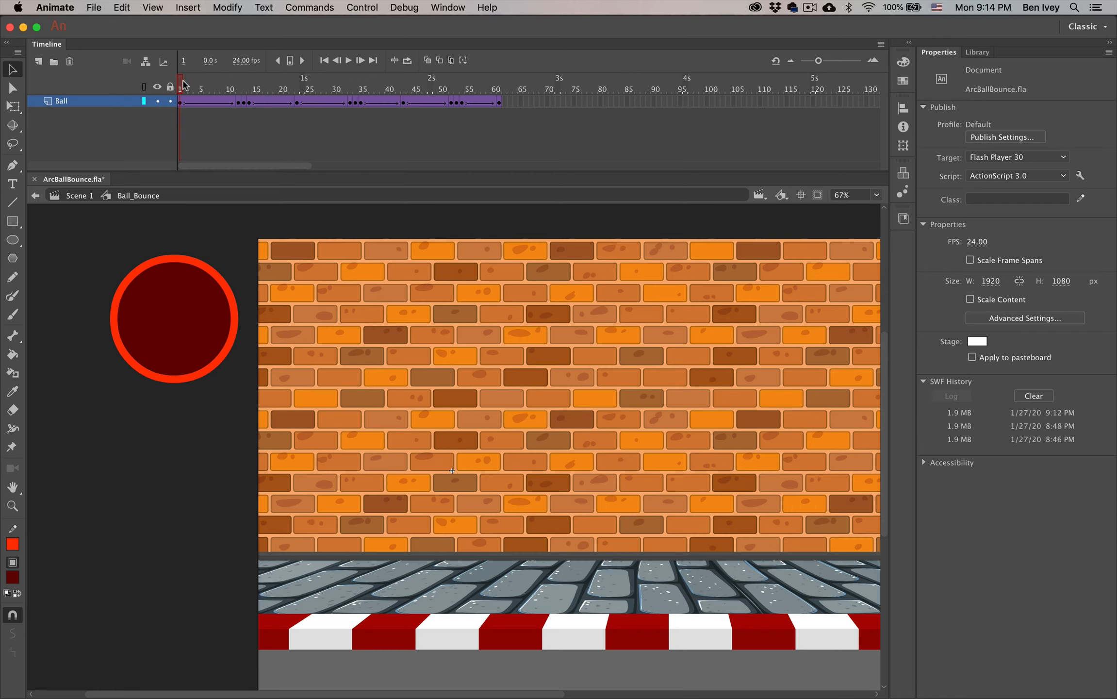
left_click_drag(184, 84, 238, 89)
left_click_drag(224, 439, 245, 316)
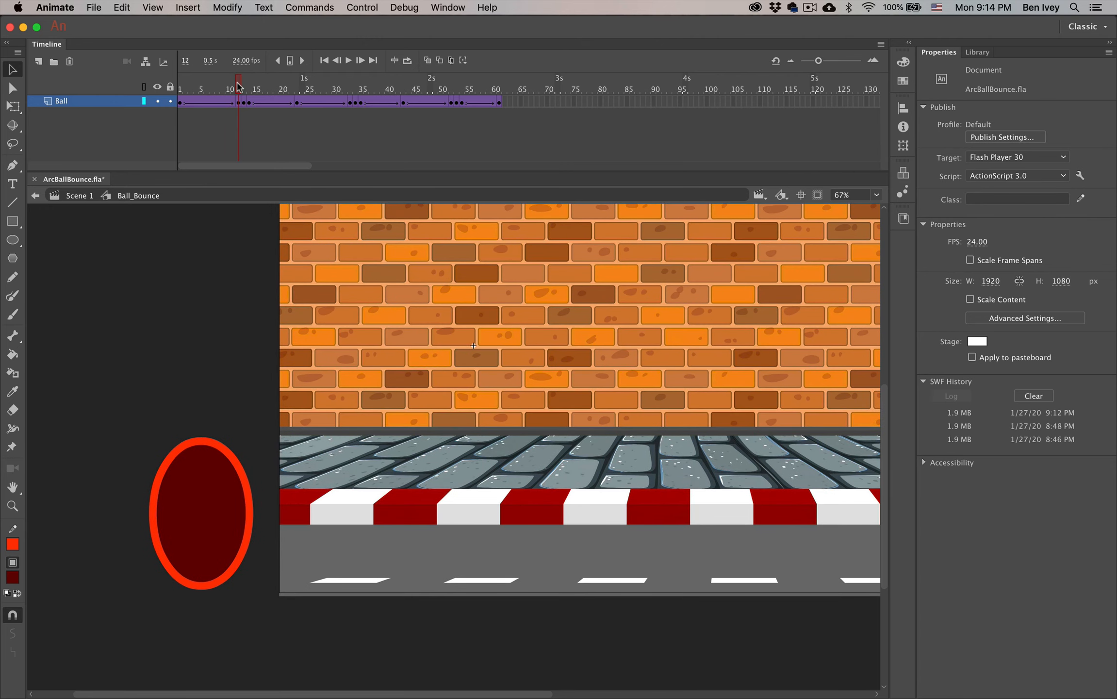
left_click_drag(240, 86, 250, 86)
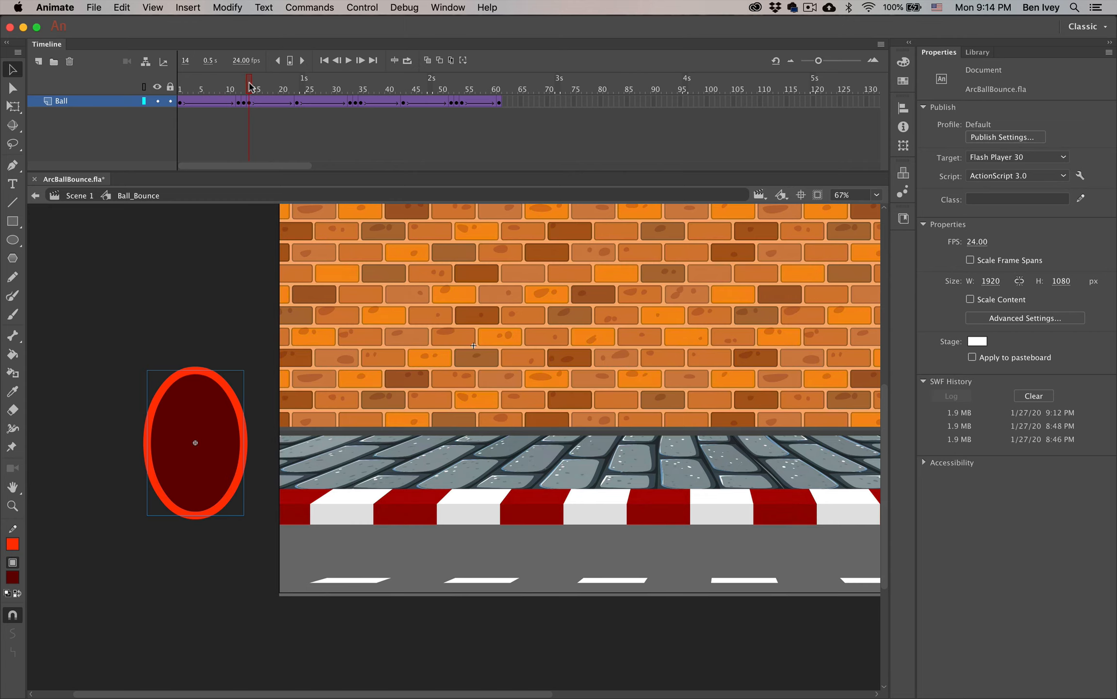
left_click_drag(250, 87, 240, 87)
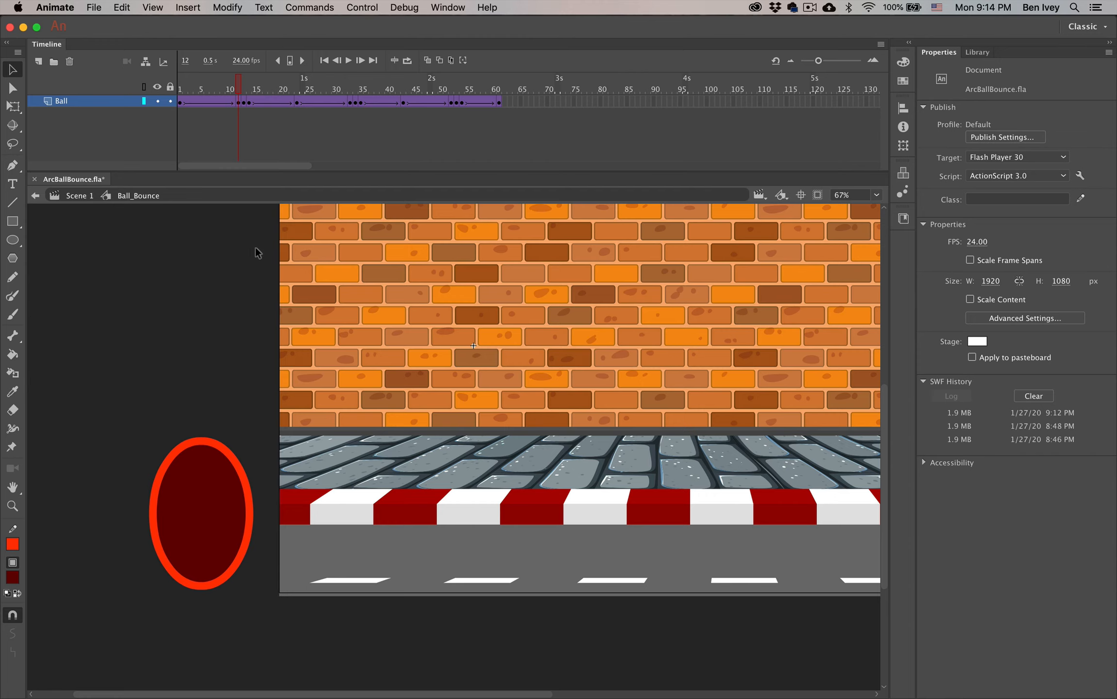
Skew the stretched ball horizontally at frame 12 of the Ball layer so its top leans back to the left.
left_click(443, 7)
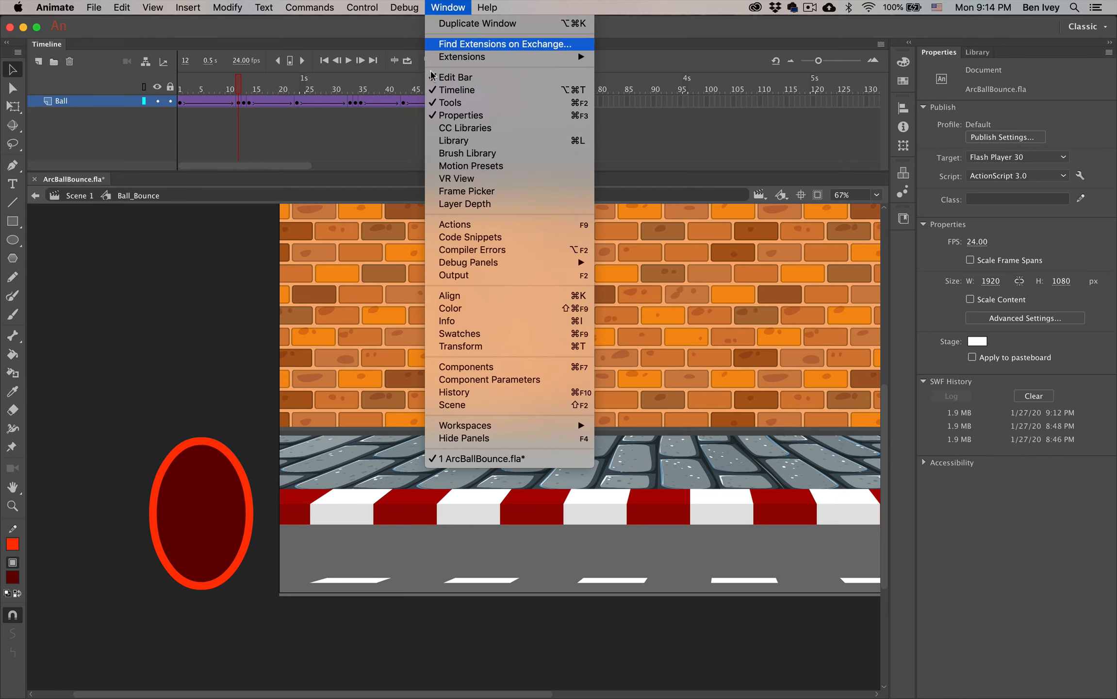
left_click(499, 348)
left_click(581, 365)
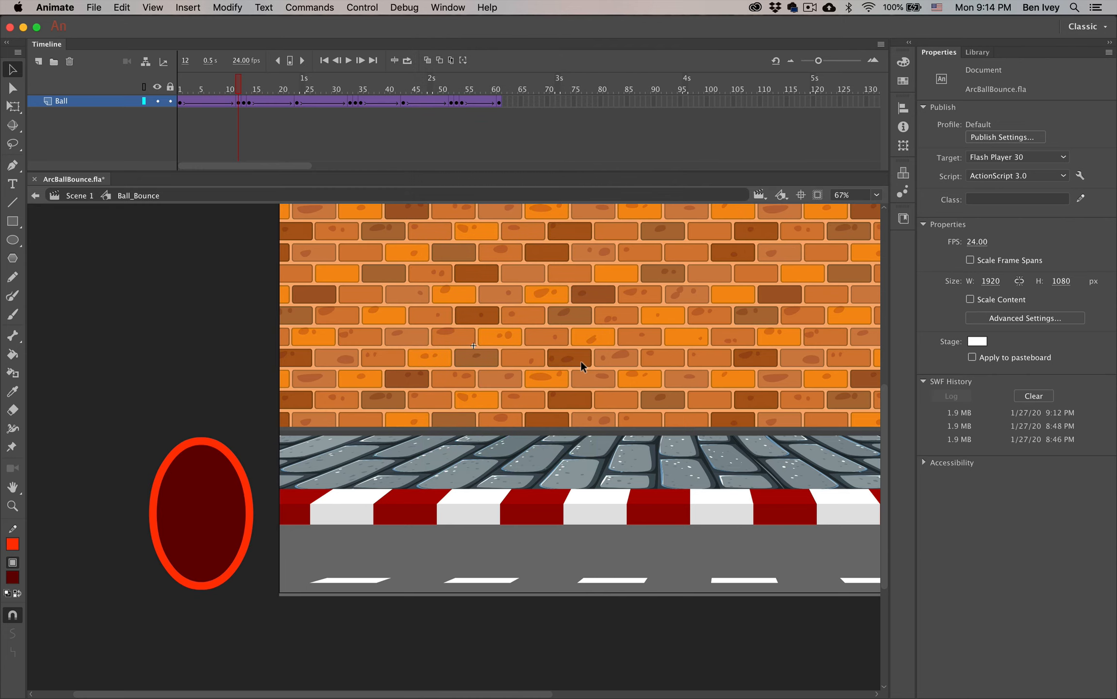
left_click_drag(571, 363, 757, 335)
left_click_drag(665, 367, 808, 287)
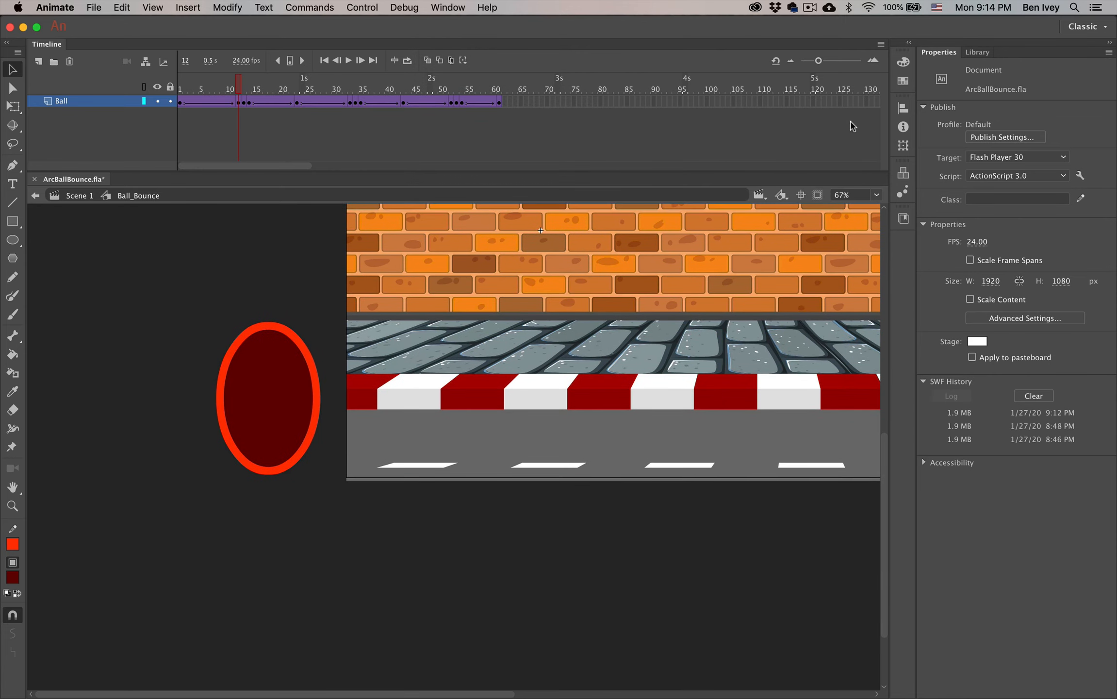
left_click(904, 145)
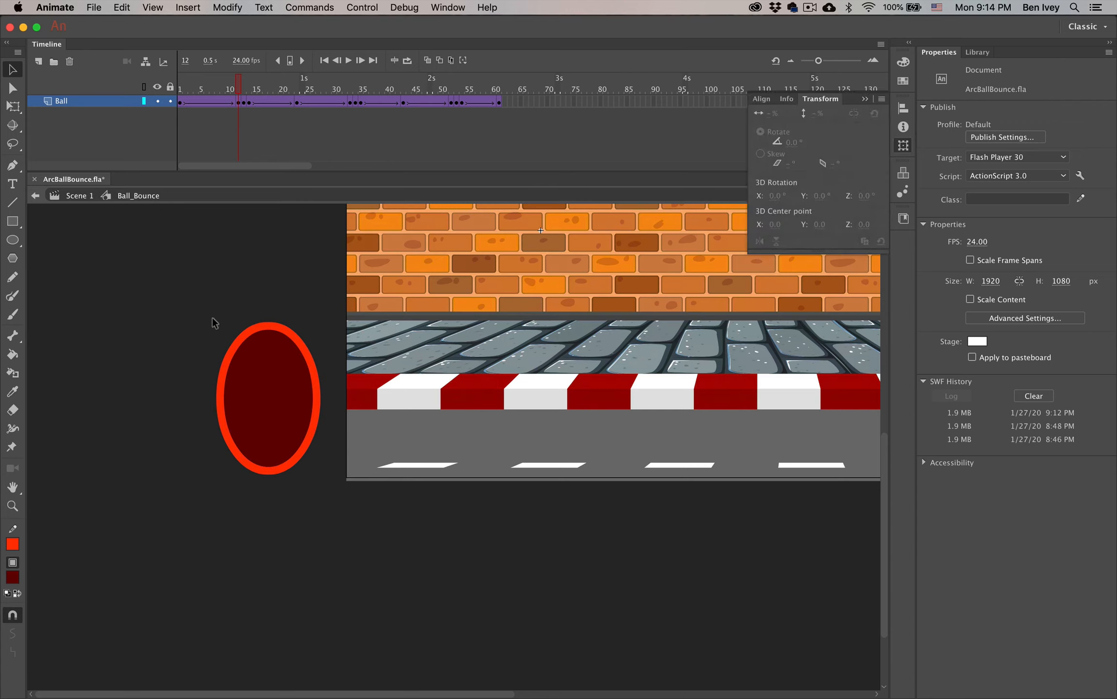
left_click(246, 355)
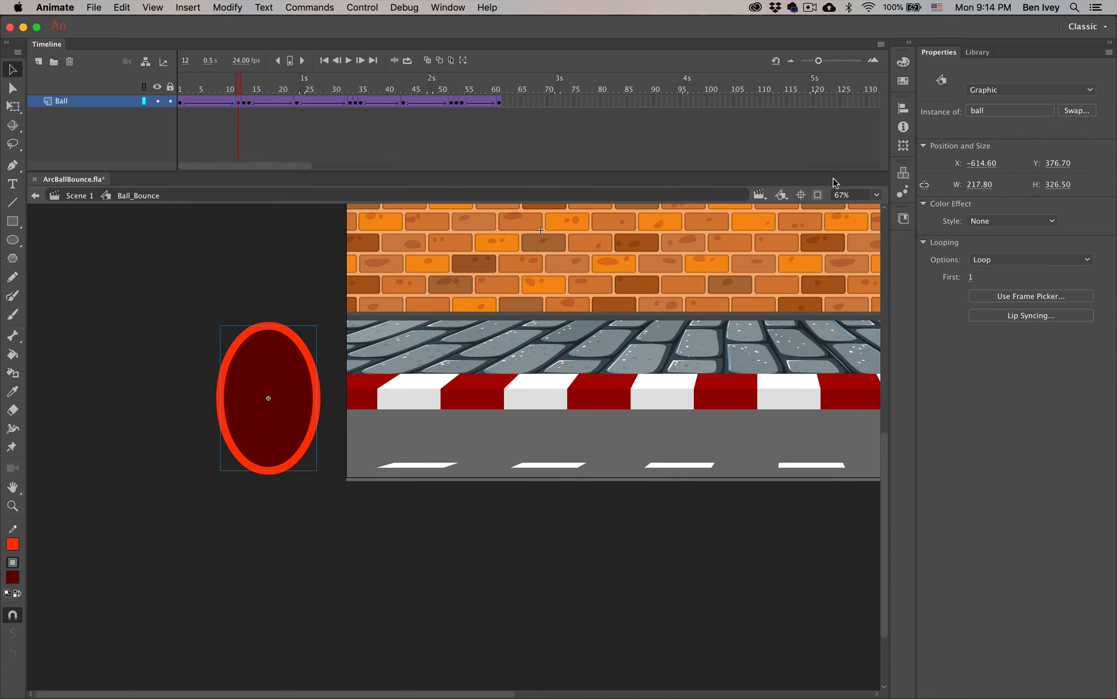
left_click(903, 145)
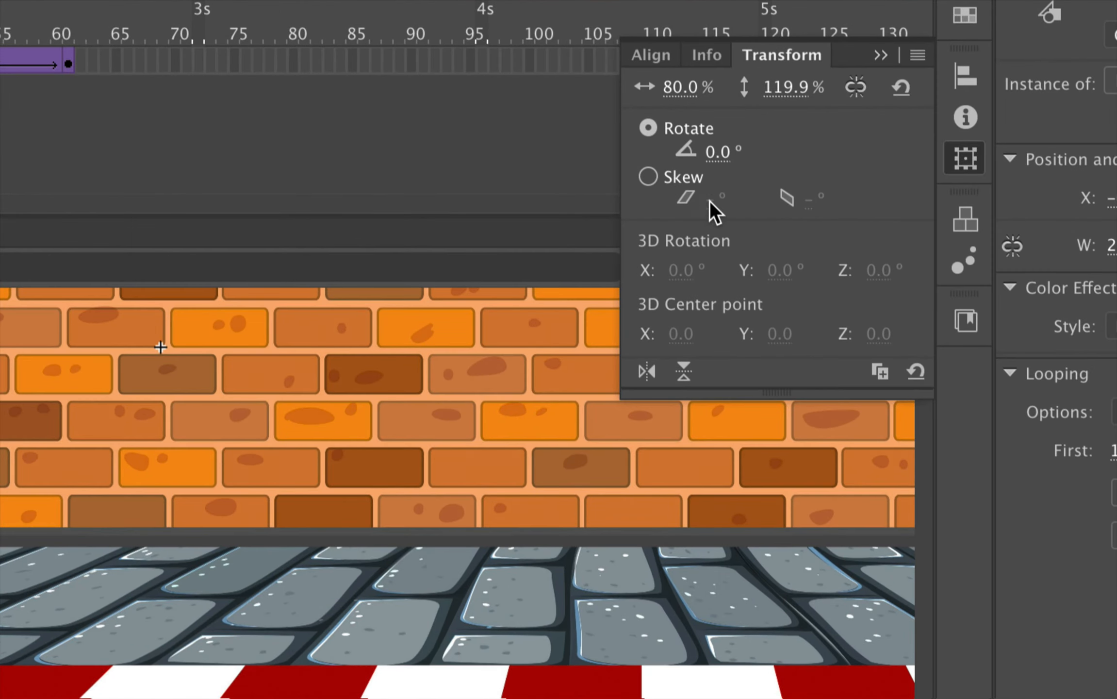
left_click(649, 177)
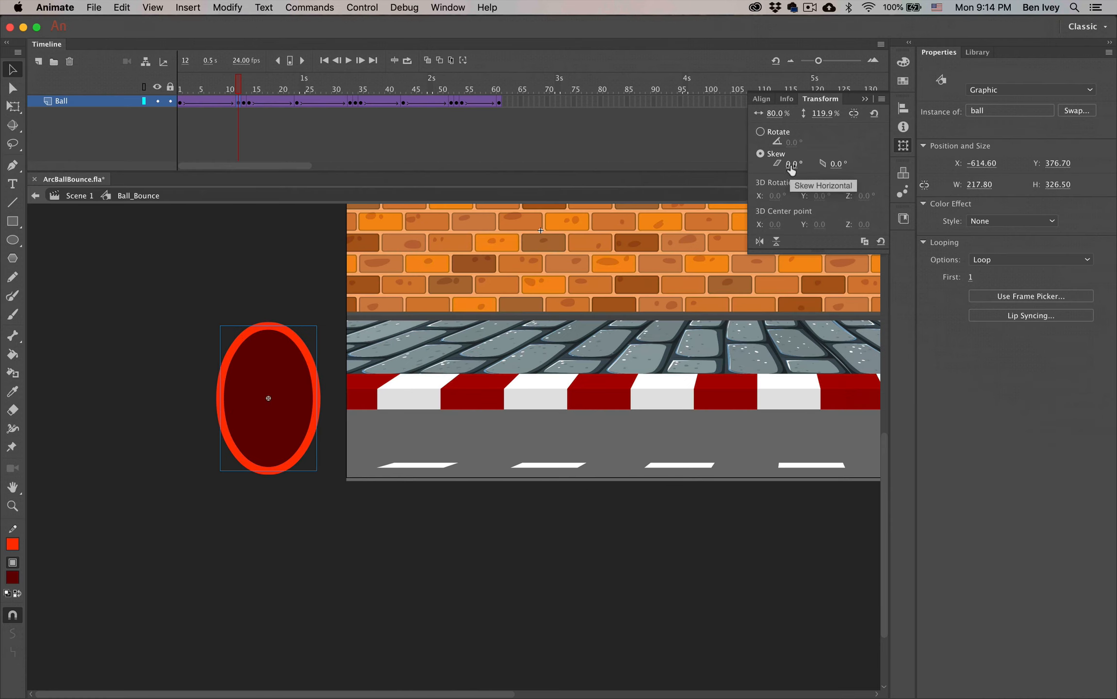
left_click(794, 164)
key("Return")
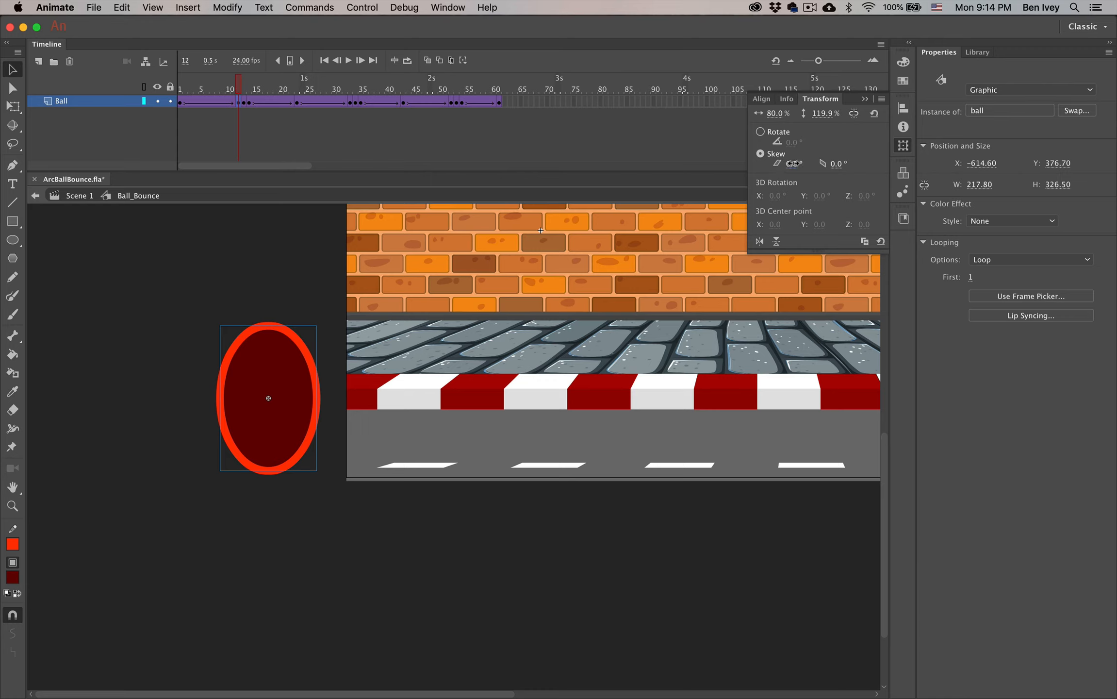
left_click_drag(789, 167, 794, 166)
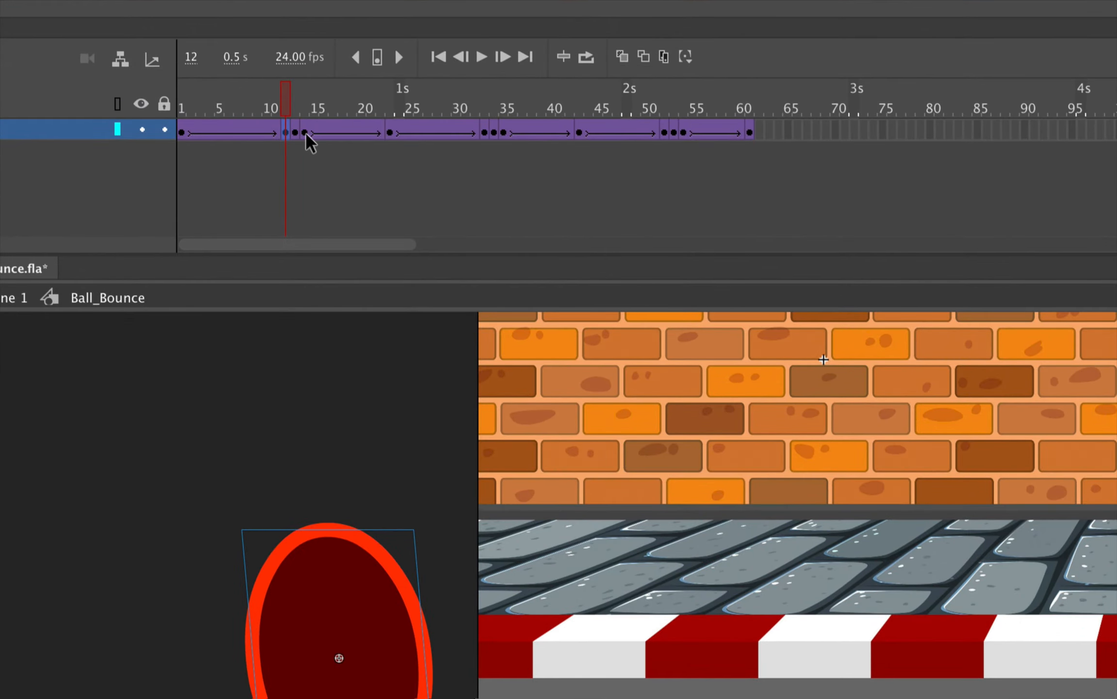
Skew the stretched ball horizontally by 5° at frame 14 of the Ball layer.
left_click(306, 135)
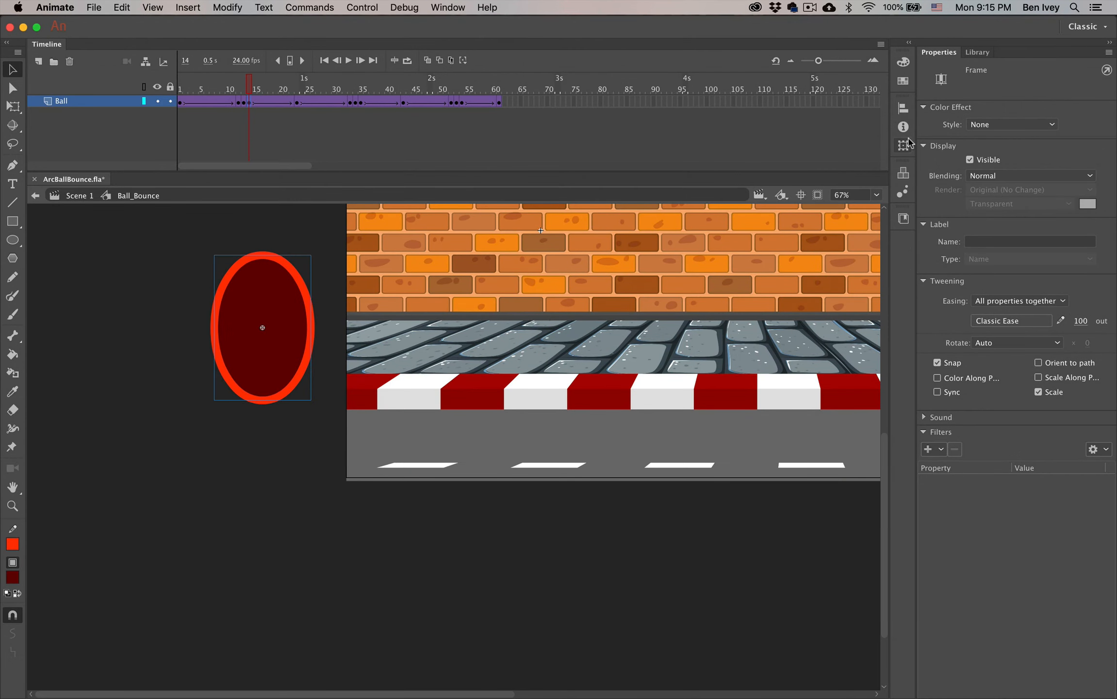
left_click(903, 145)
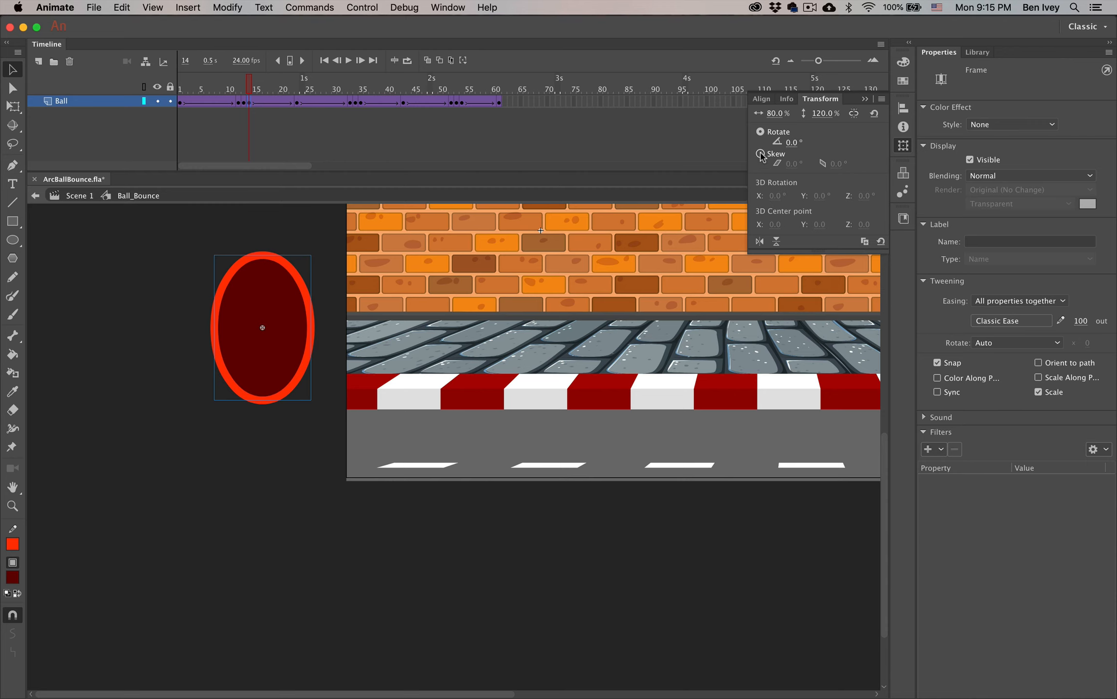
left_click(760, 154)
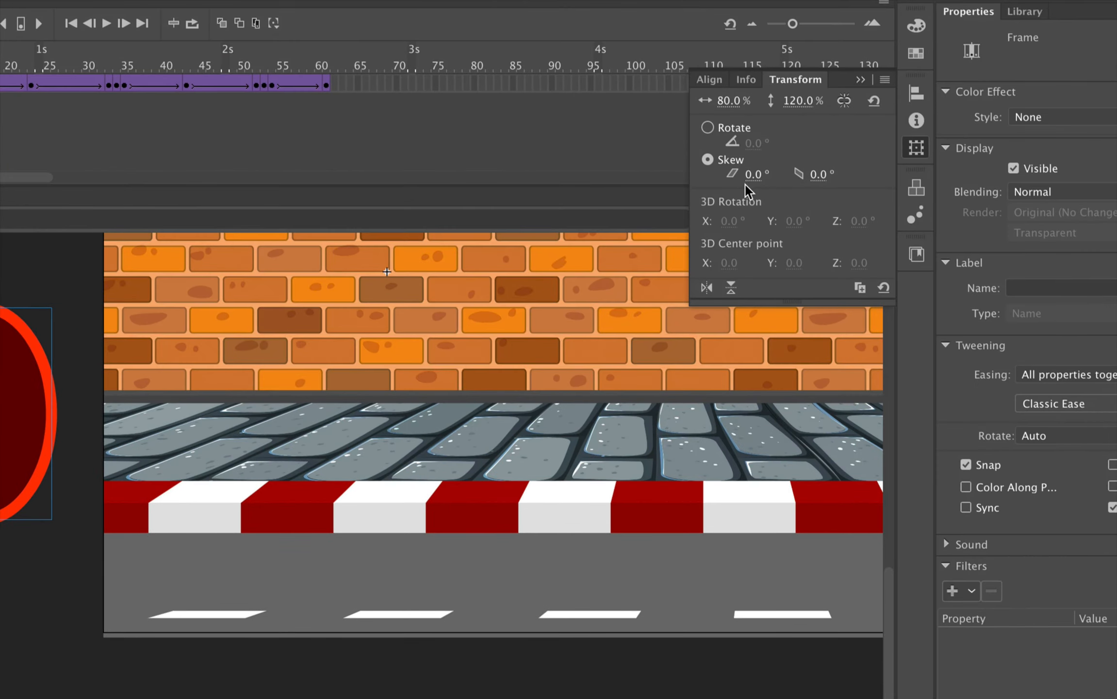
left_click(791, 165)
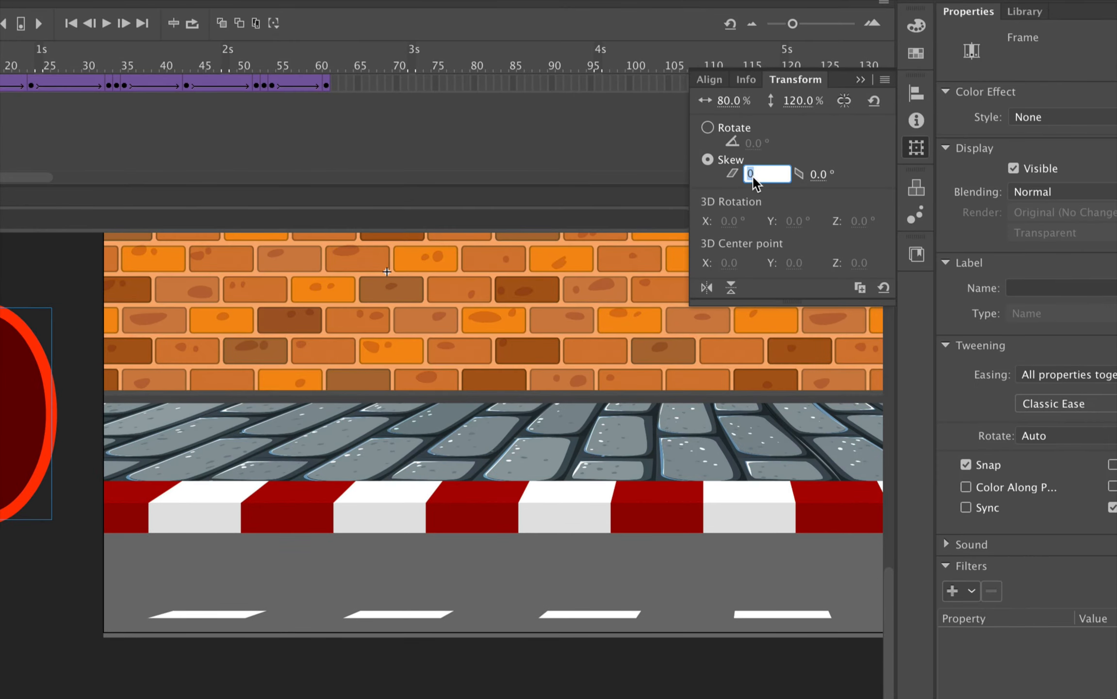
type("5")
key("Return")
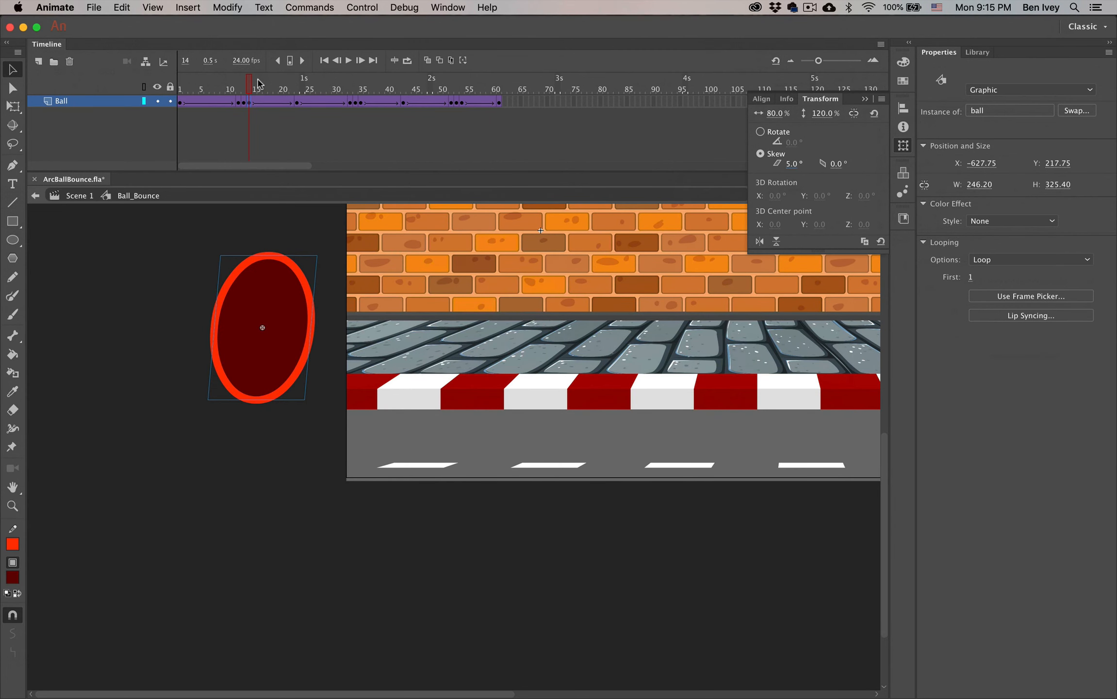
Skew the stretched ball horizontally by -5° at frame 33 of the Ball layer.
left_click(219, 88)
left_click_drag(220, 89, 350, 97)
left_click(287, 379)
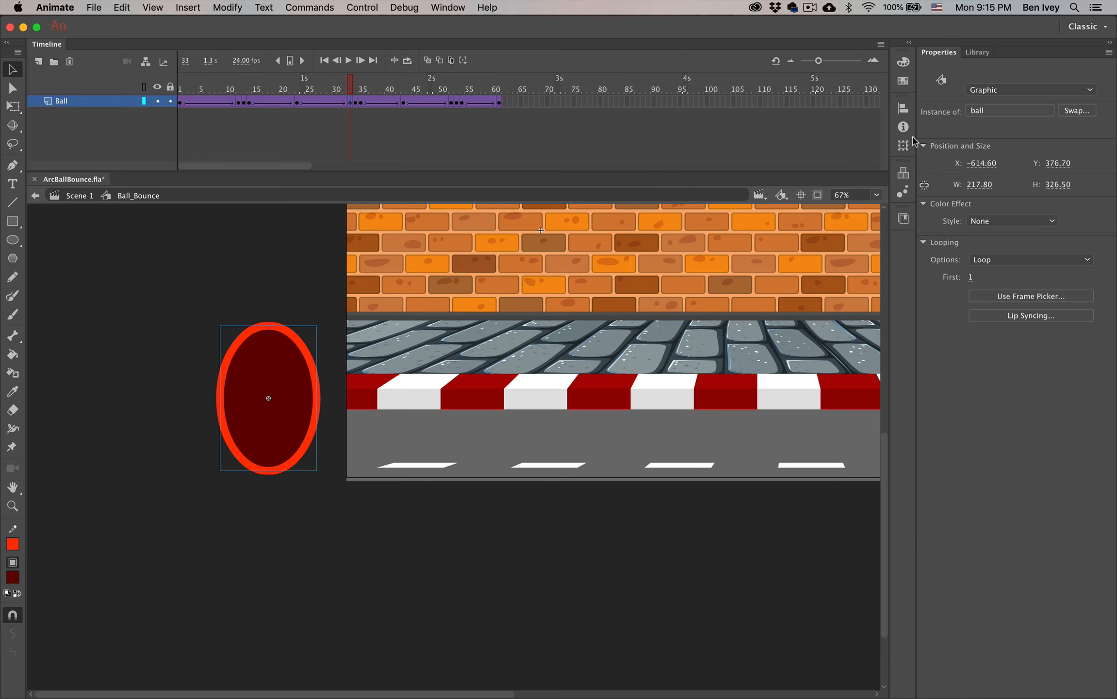
left_click(903, 146)
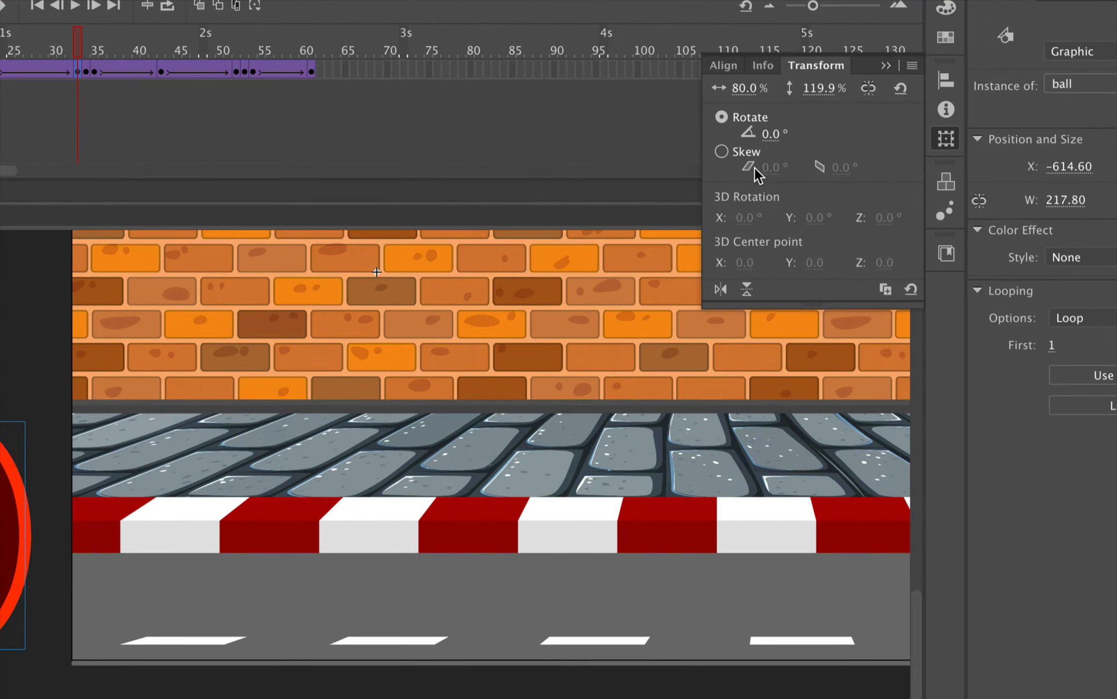
left_click(737, 153)
left_click(769, 168)
type("-5")
key("Return")
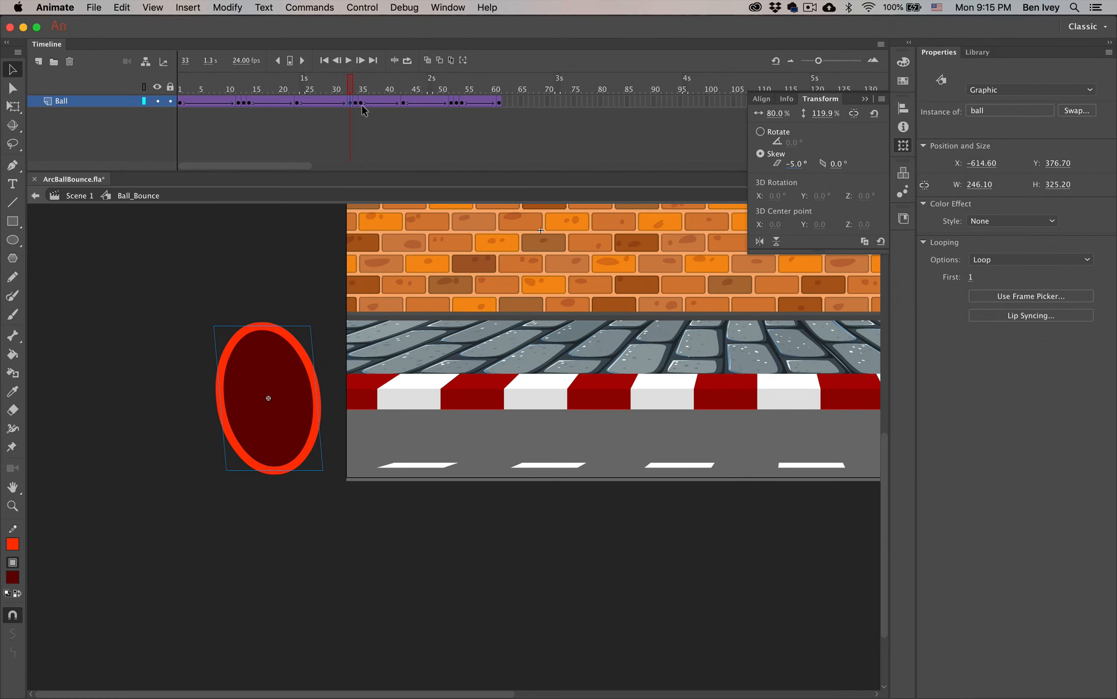
Skew the stretched ball horizontally by 5° at frame 35 of the Ball layer.
left_click(361, 102)
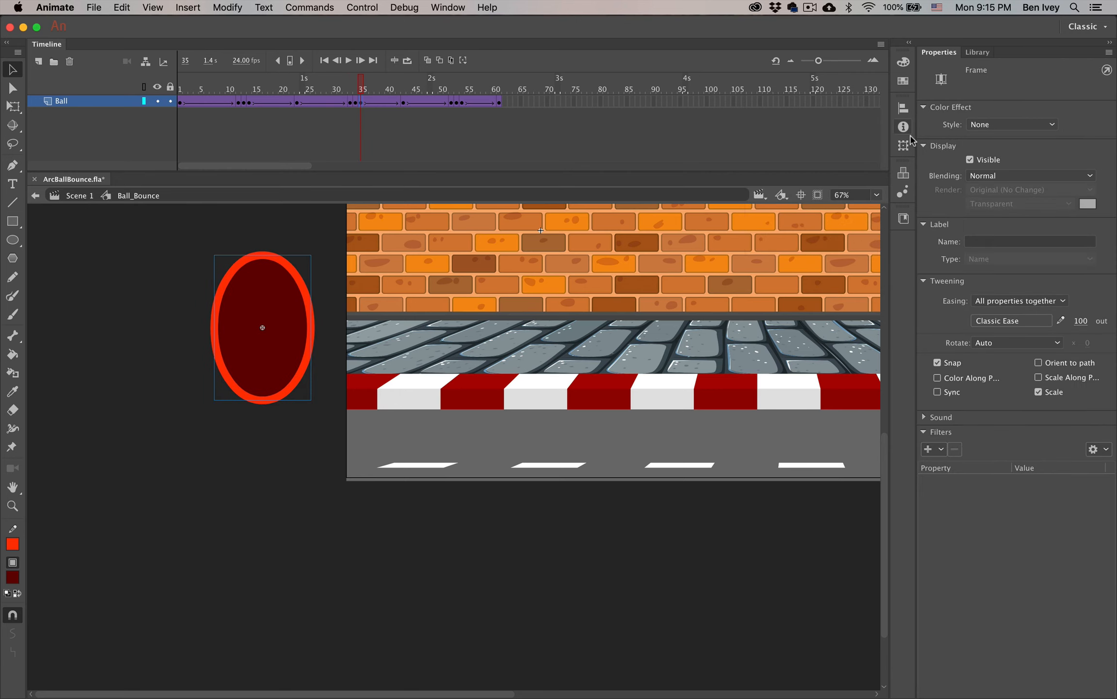
left_click(903, 145)
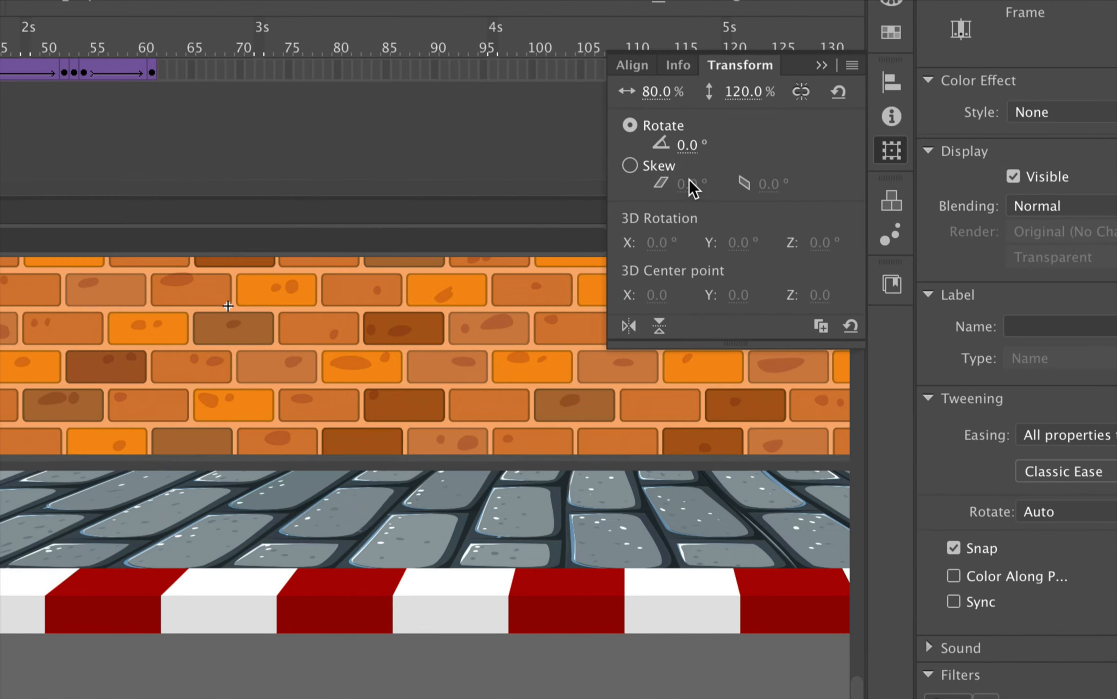
left_click(726, 156)
left_click(763, 169)
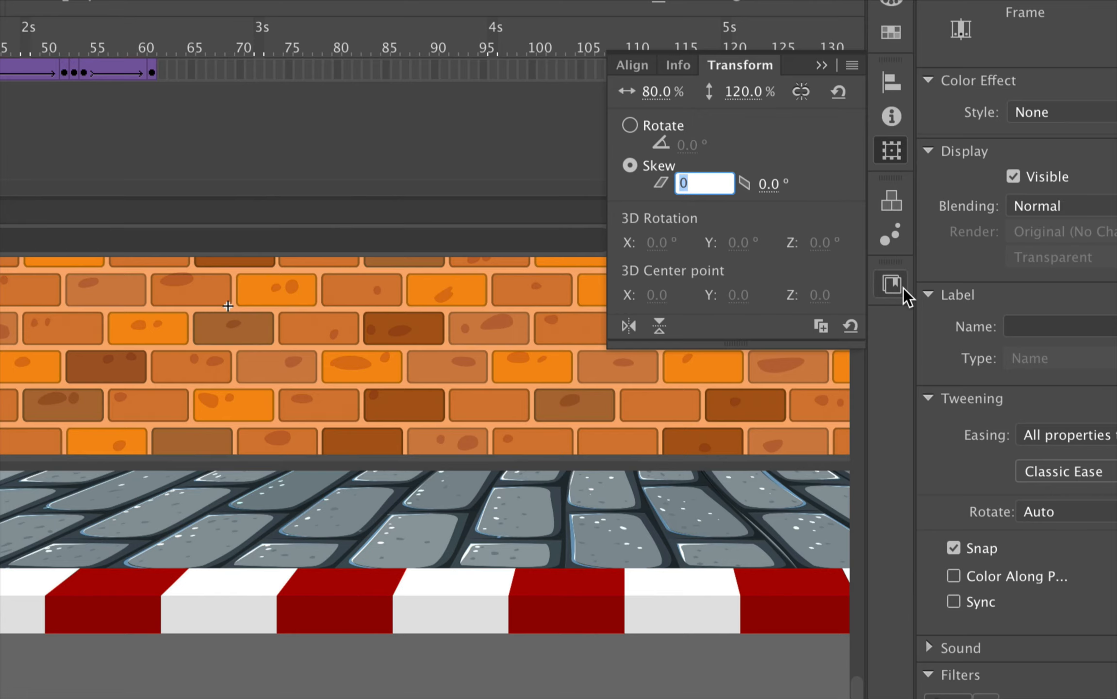
type("5")
key("Return")
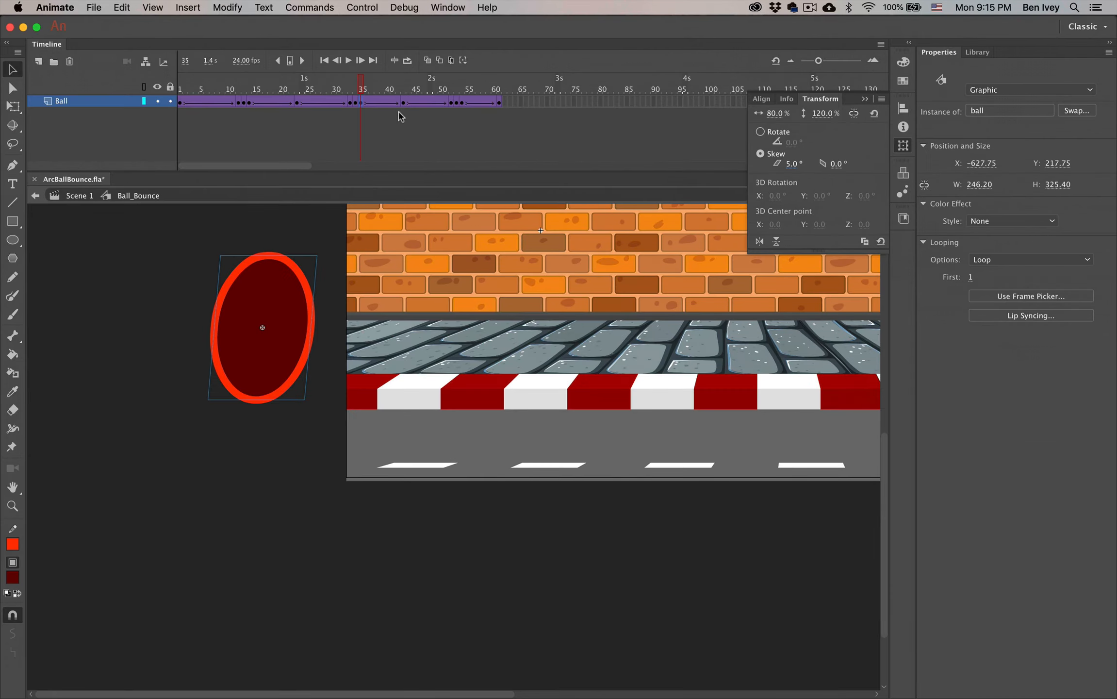
Set the stretched ball's horizontal skew to -5° at frame 52 of the Ball layer.
left_click(451, 105)
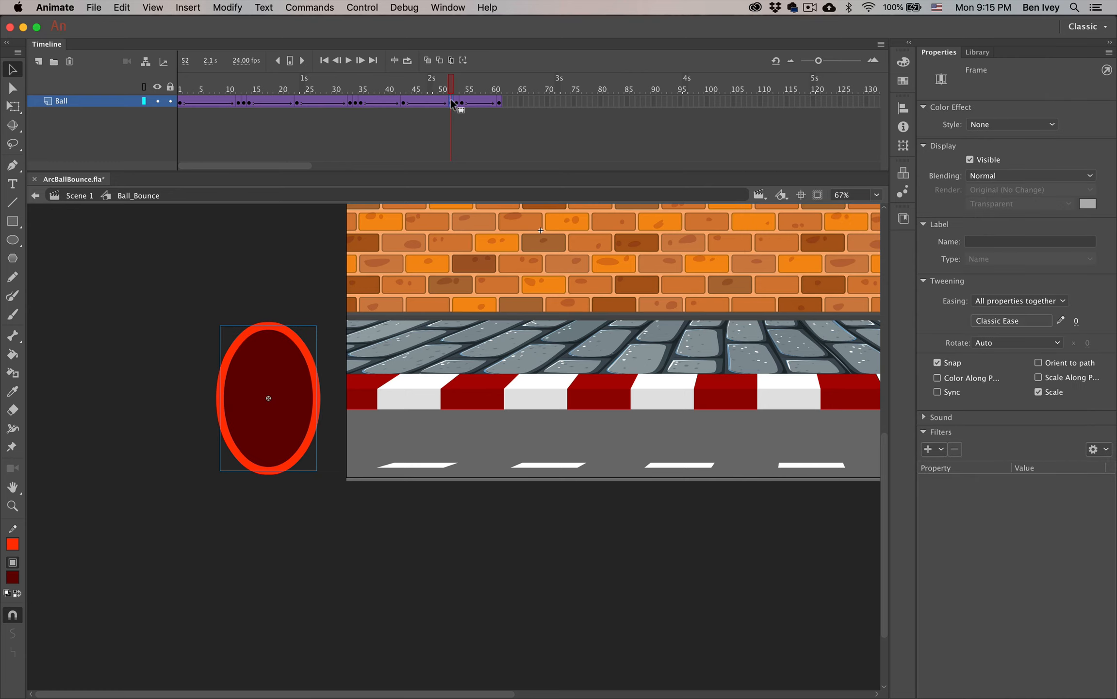
left_click(903, 145)
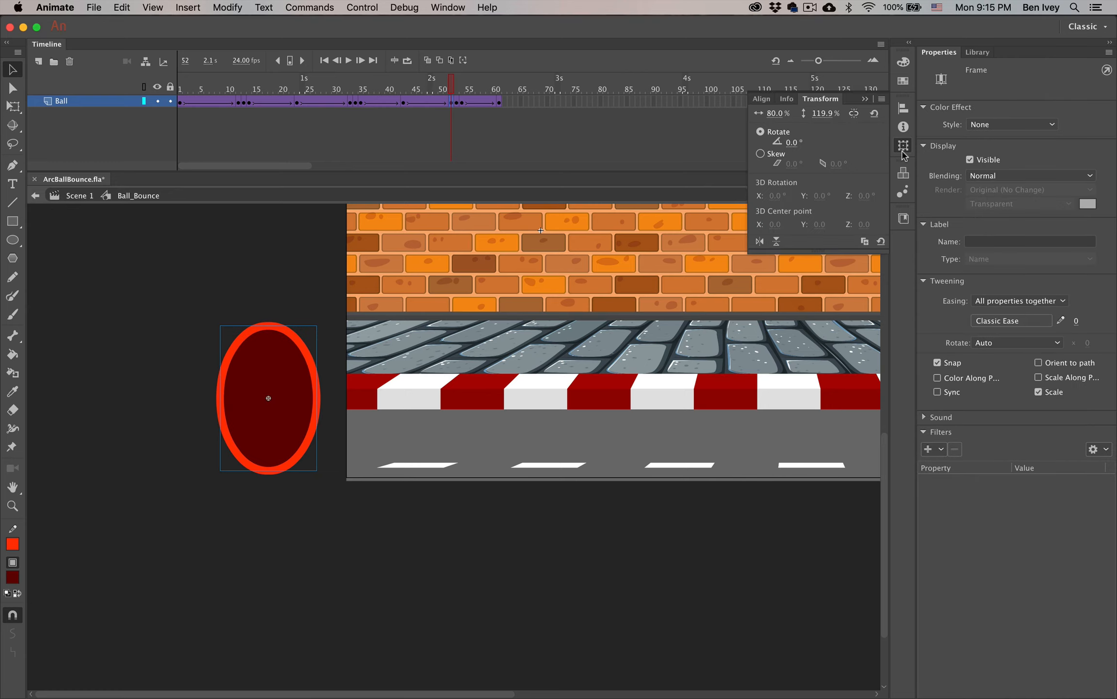
left_click(760, 154)
left_click(794, 164)
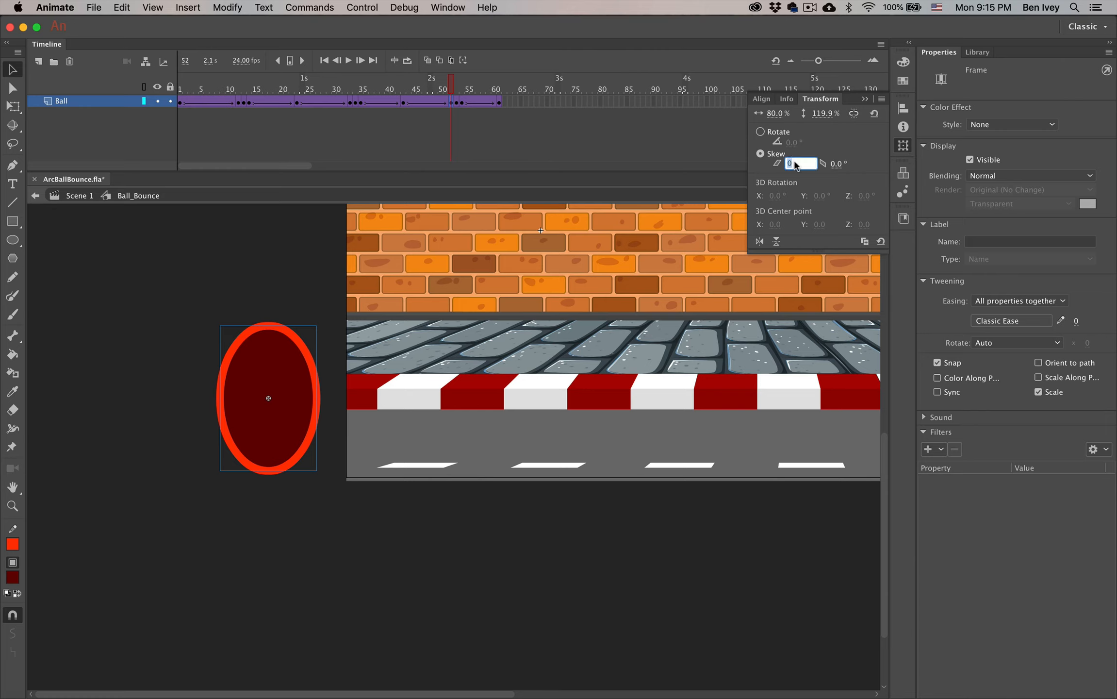
type("5")
key("Return")
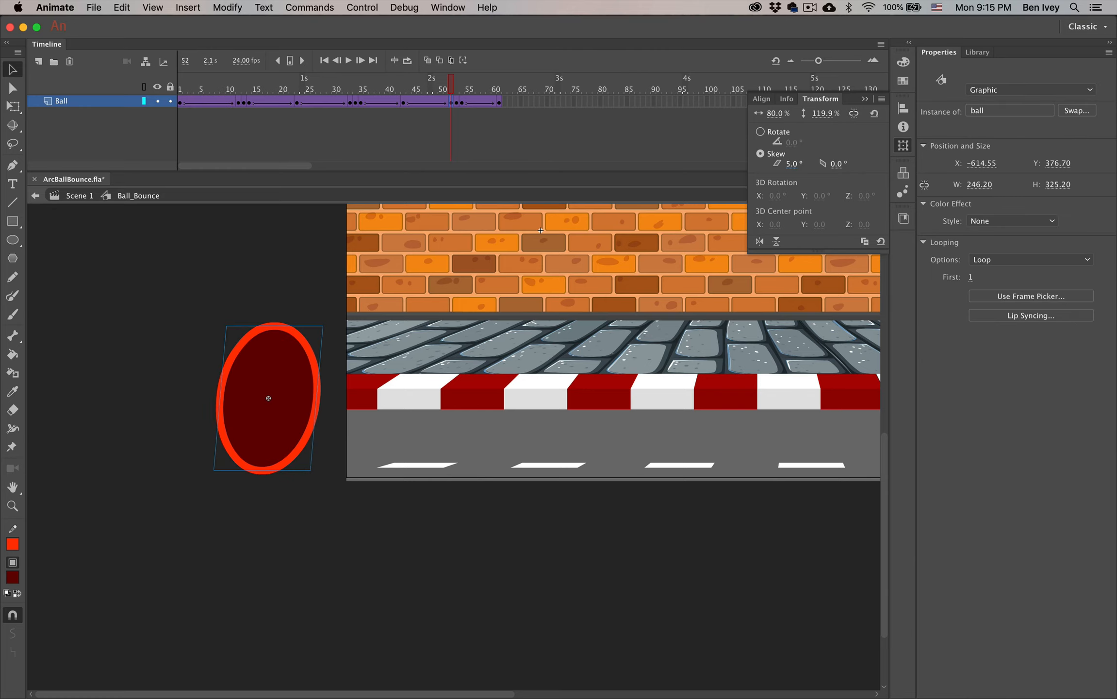
left_click(794, 164)
type("-5")
key("Return")
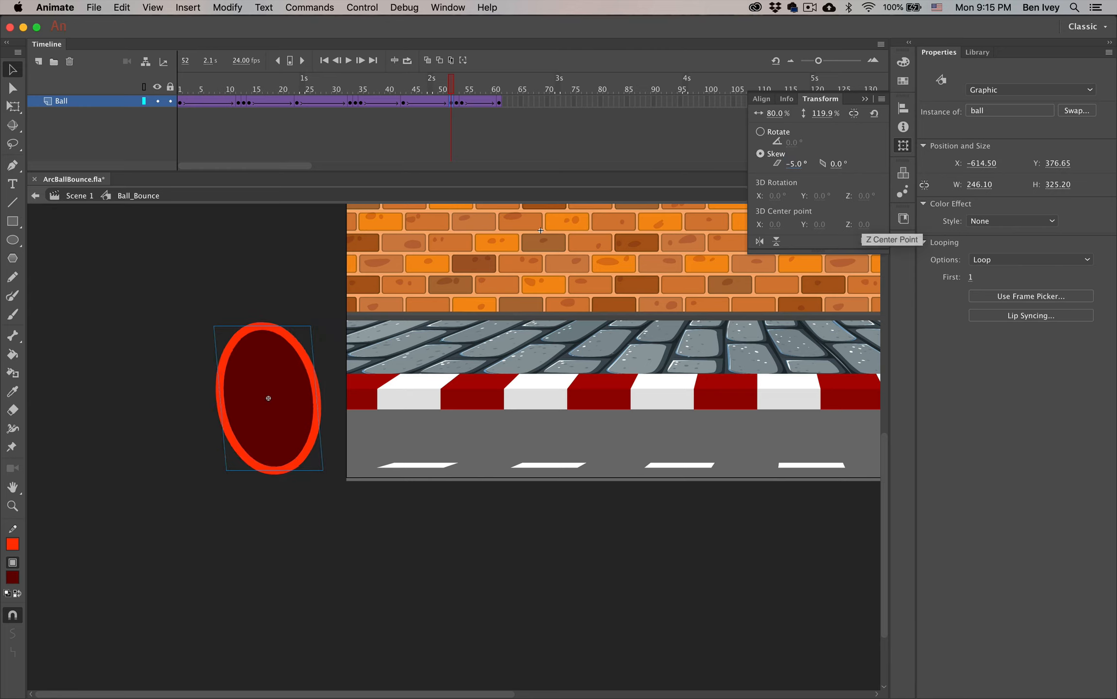
Skew the stretched ball horizontally by 5° at frame 54 of the Ball layer.
left_click(460, 104)
left_click(461, 103)
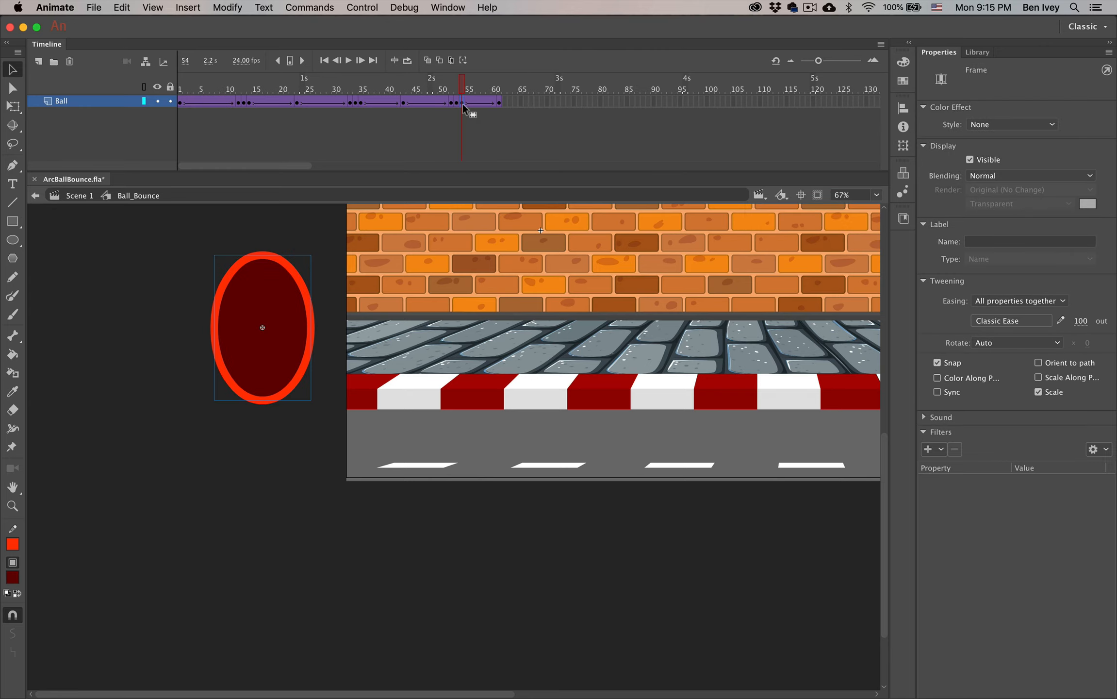
left_click(903, 150)
left_click(761, 153)
left_click(794, 164)
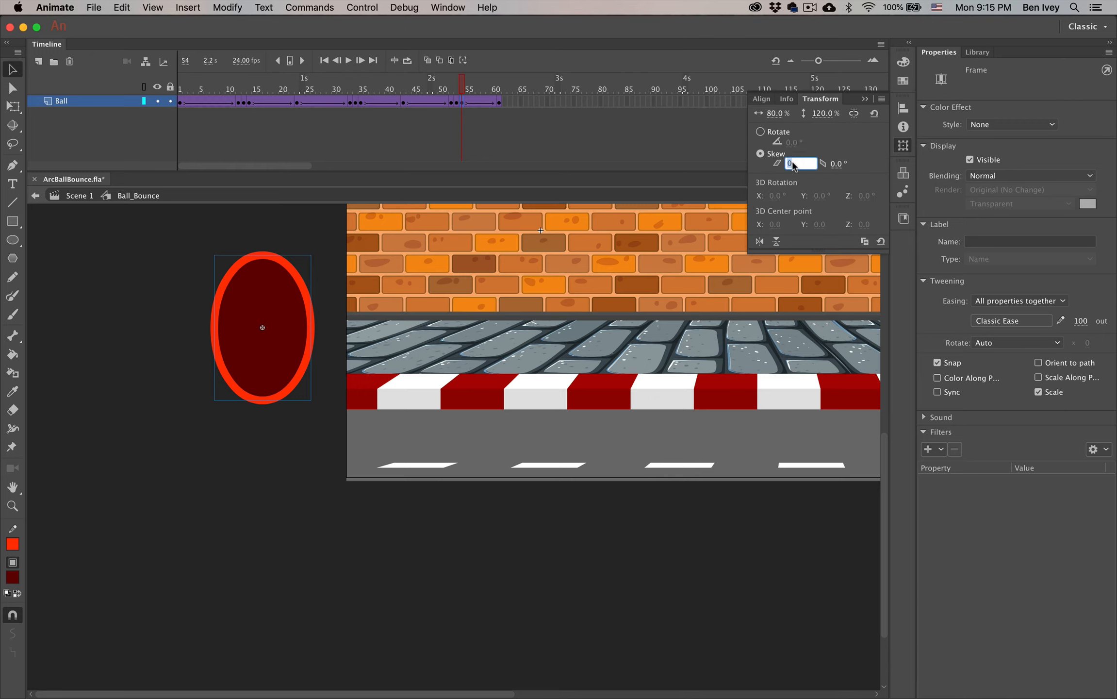
type("5")
key("Return")
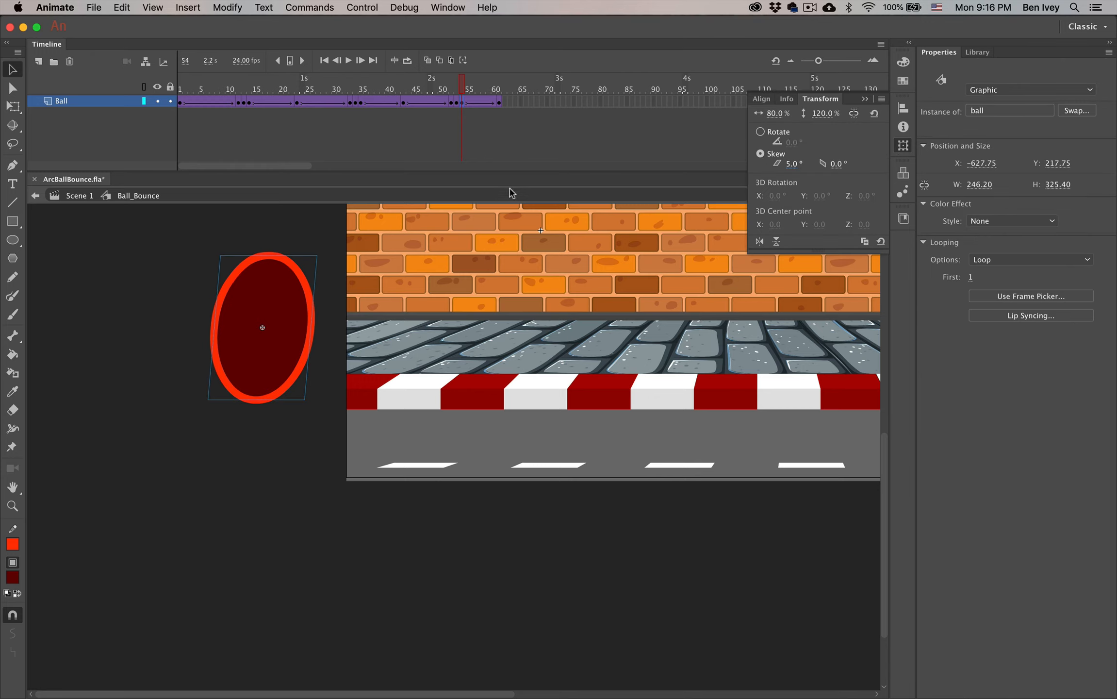
Return to Scene 1 and scrub through the animation to check the skewed ball along its whole arc, ending at frame 1.
left_click(411, 323)
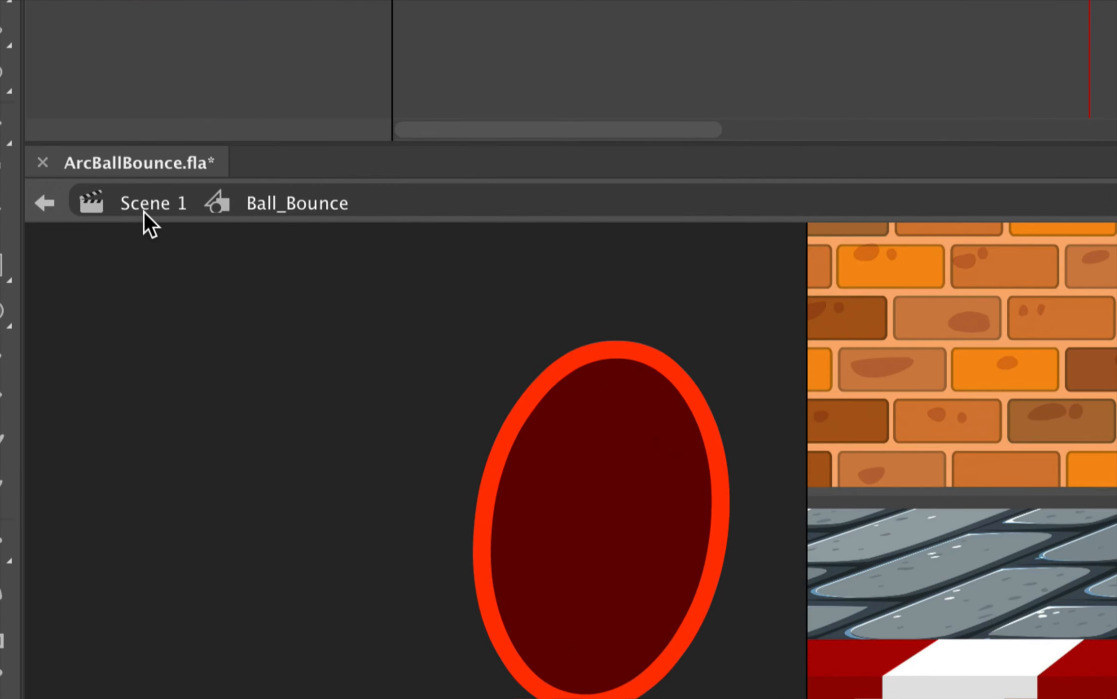
left_click(124, 203)
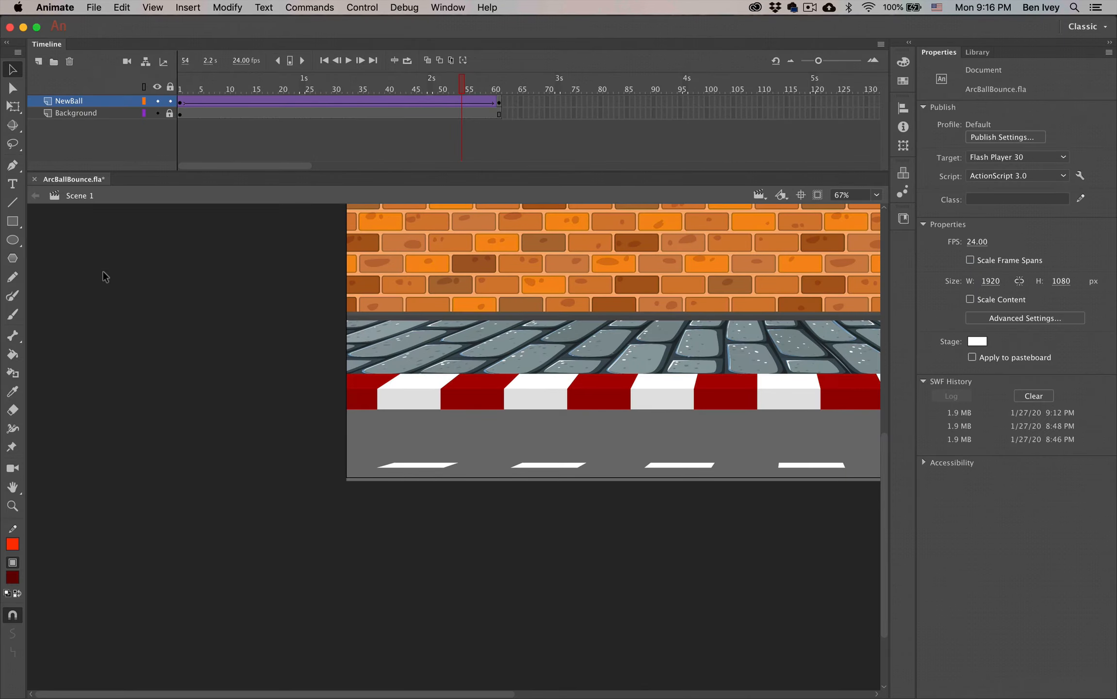
left_click_drag(469, 313, 323, 397)
left_click(877, 195)
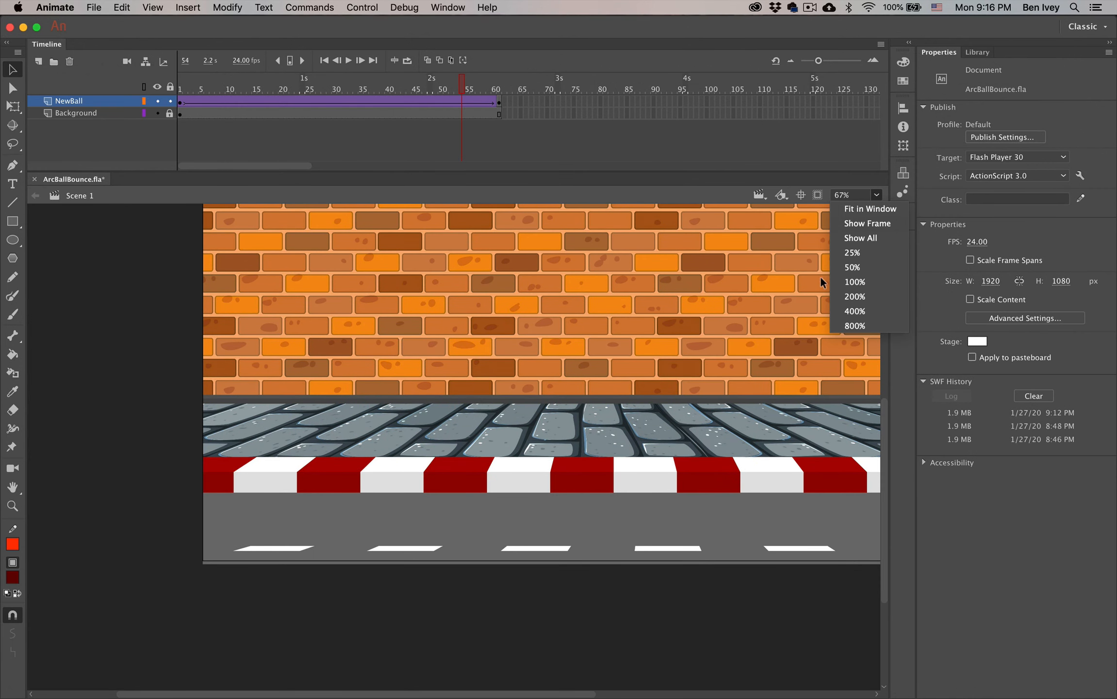
left_click(862, 226)
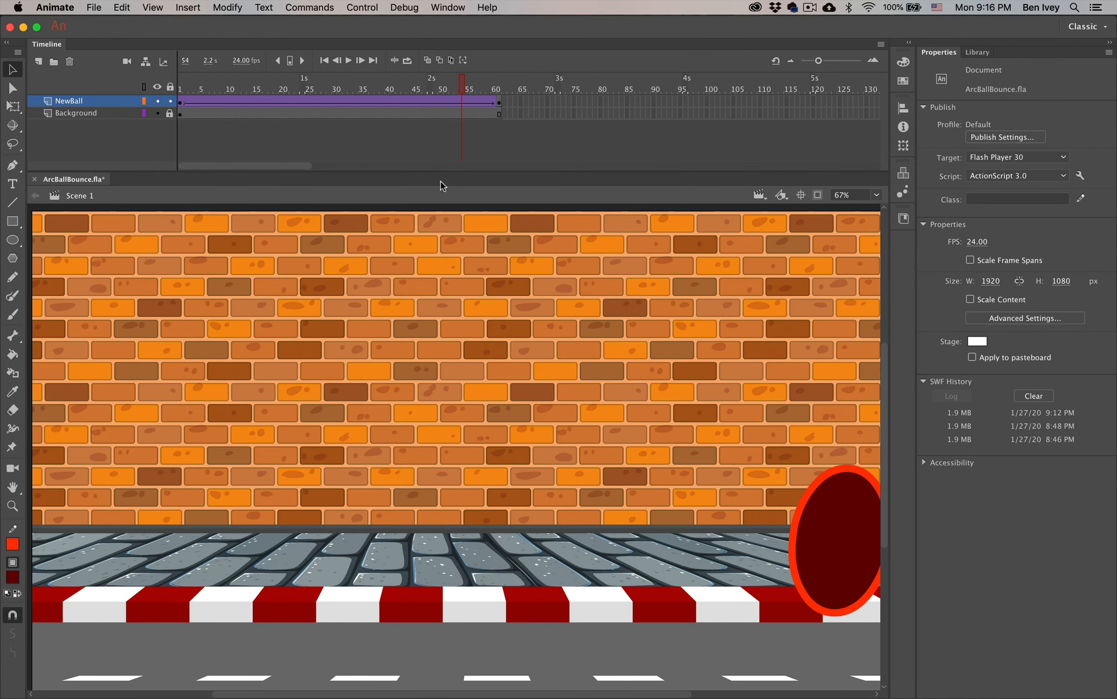
left_click_drag(461, 83, 234, 113)
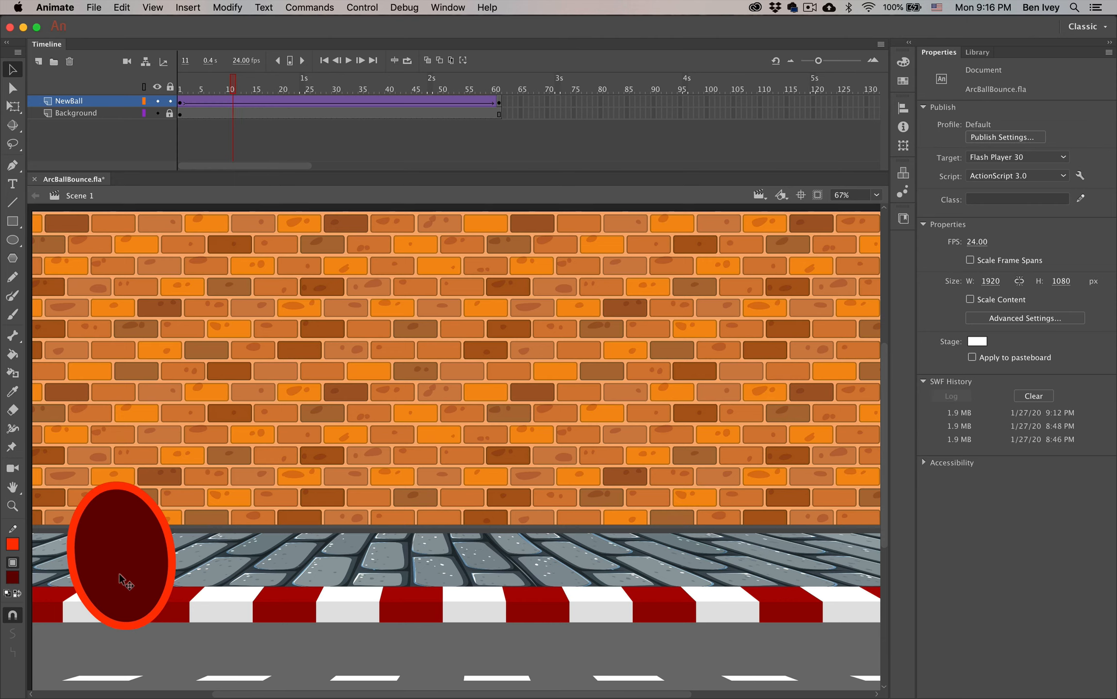
left_click_drag(234, 87, 248, 89)
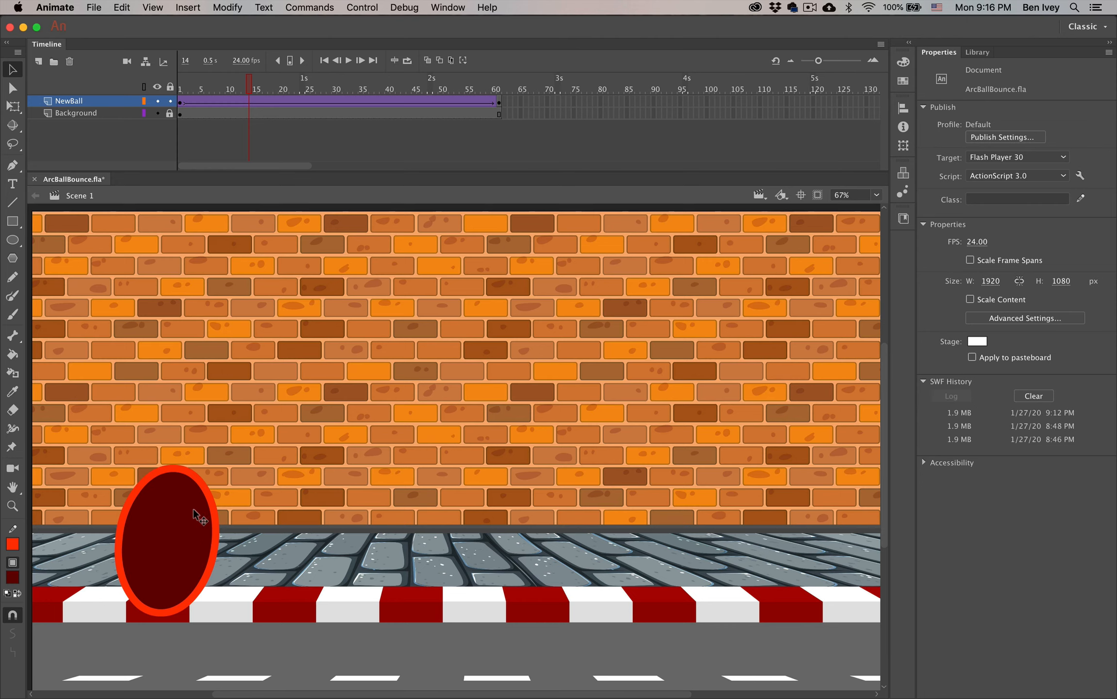
left_click_drag(252, 85, 519, 114)
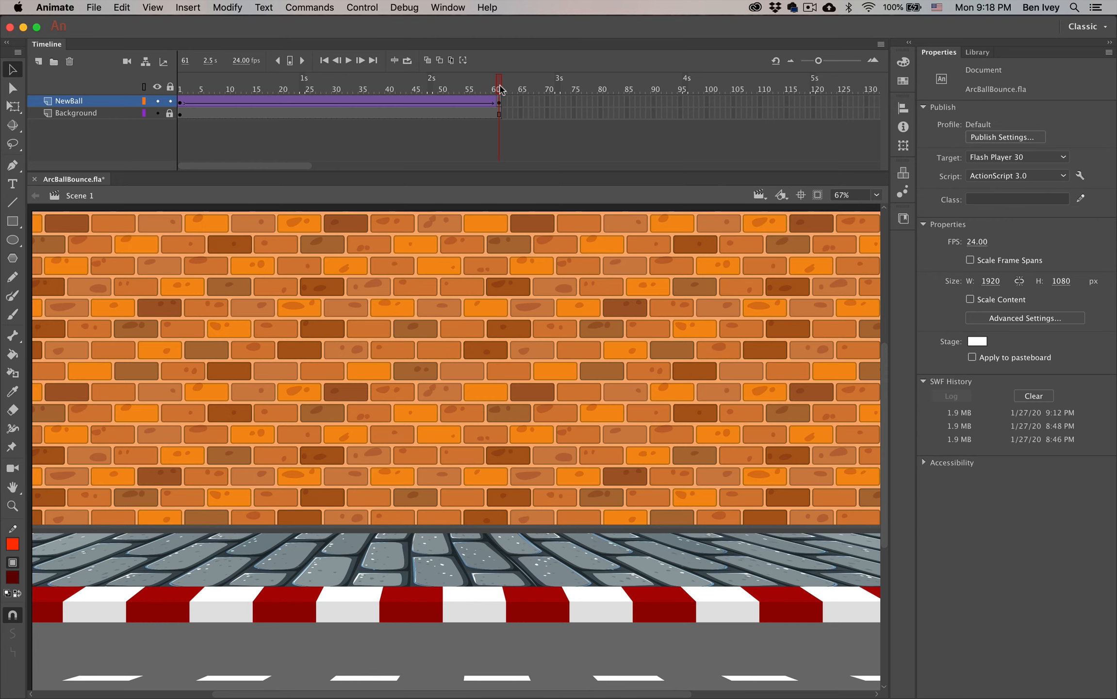
left_click_drag(501, 89, 176, 85)
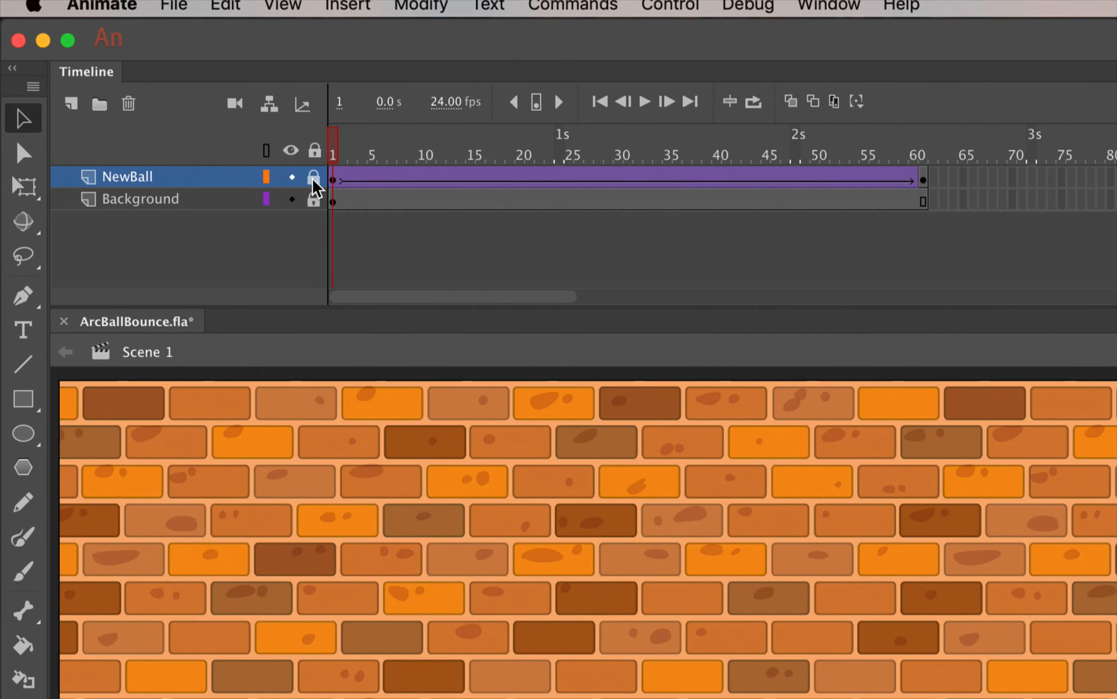
Lock the NewBall layer and add a new layer above it named Check.
left_click(313, 179)
left_click(71, 103)
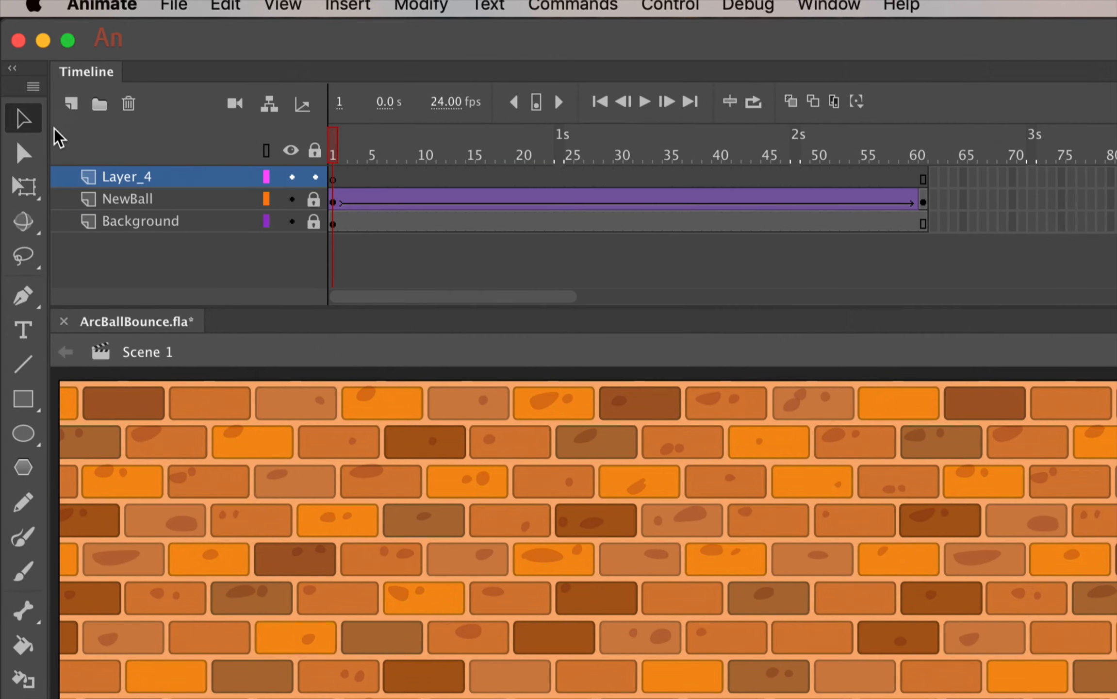
double_click(121, 178)
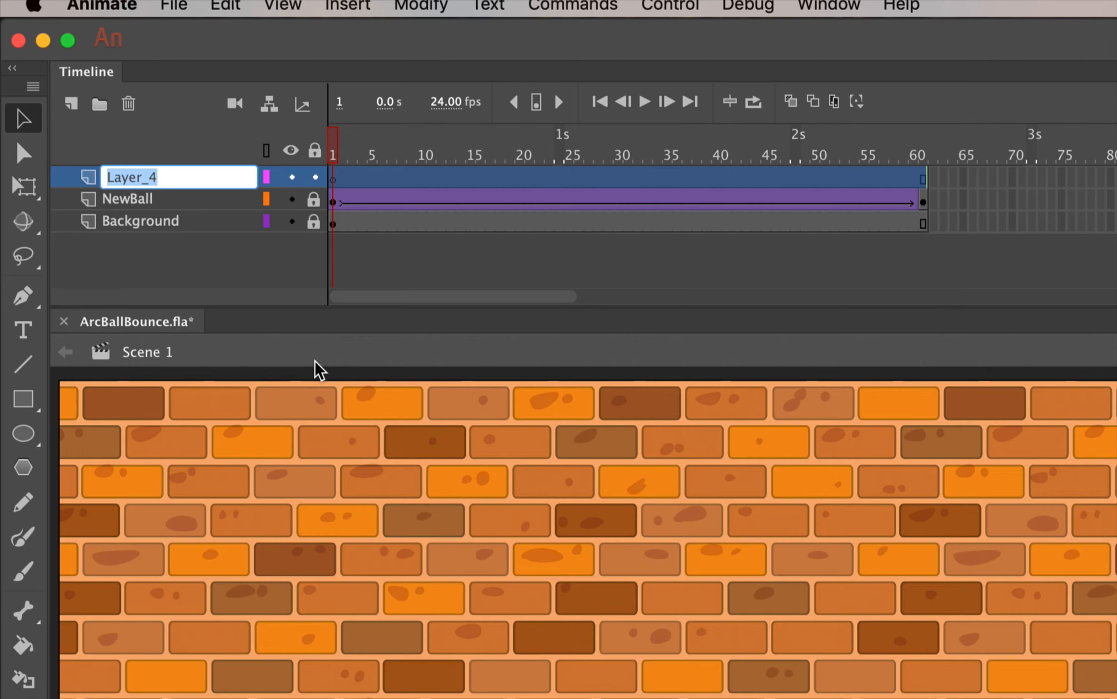
type("Check")
key("Return")
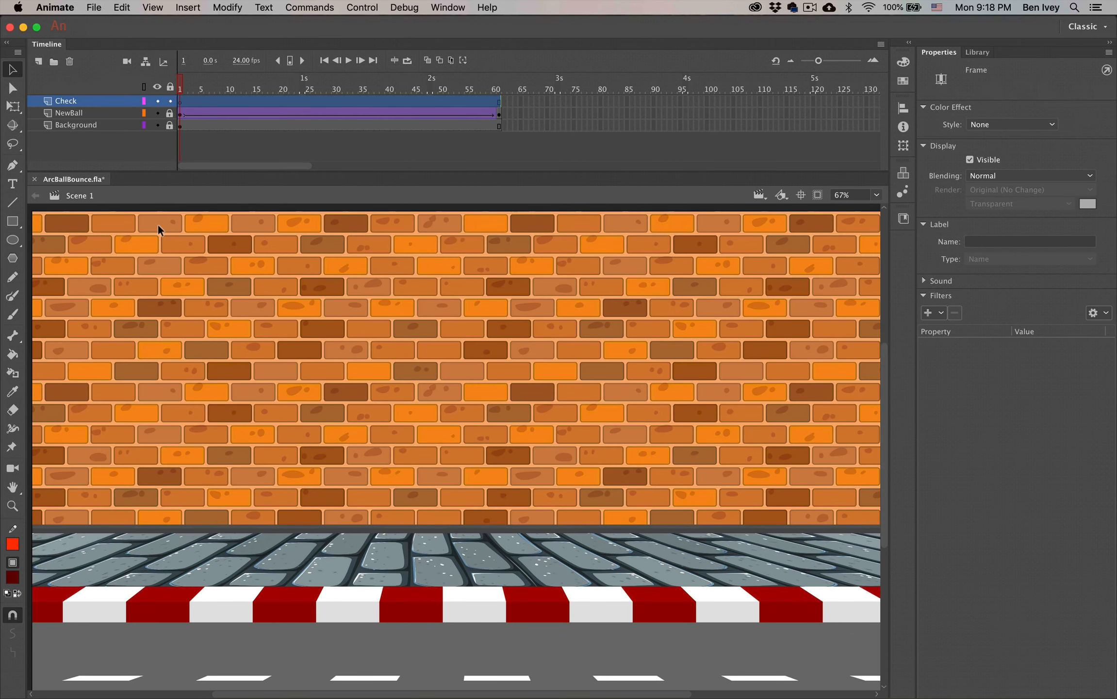
Choose the Brush tool and set its fill colour to black for drawing on the Check layer.
left_click_drag(219, 309, 356, 317)
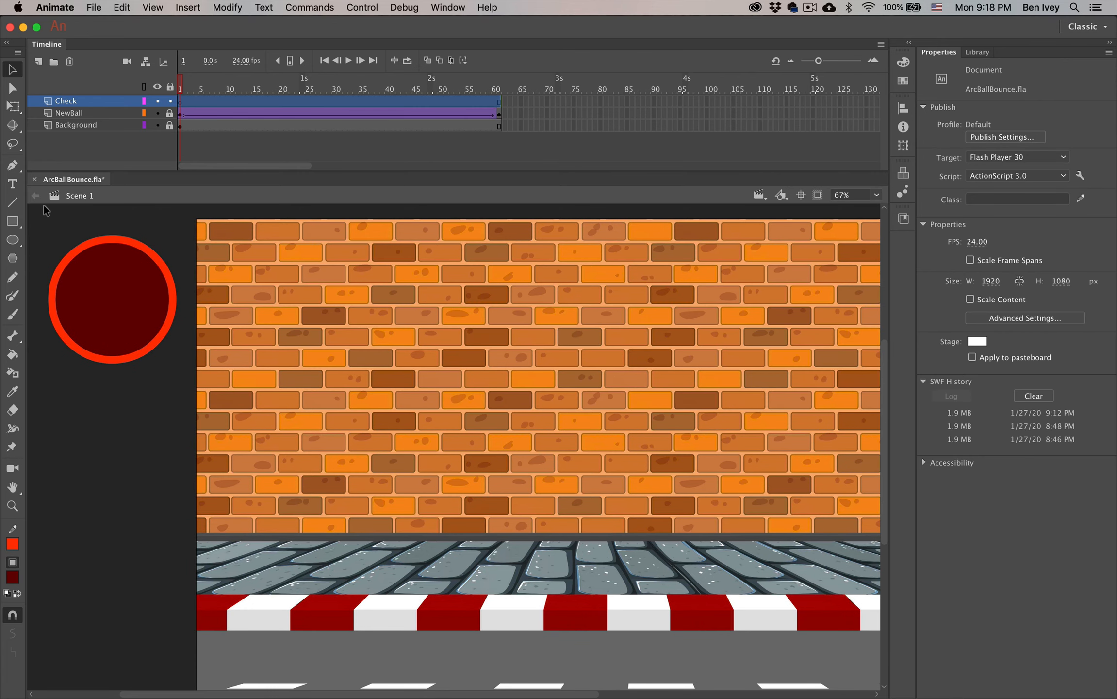
left_click(12, 315)
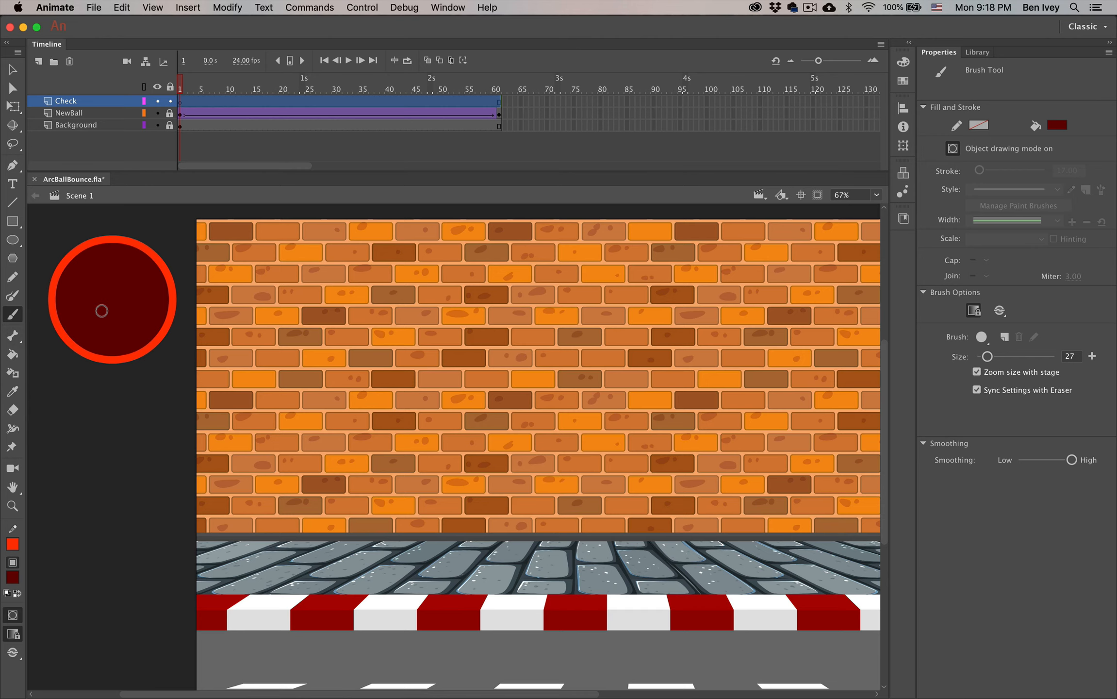
left_click(1058, 126)
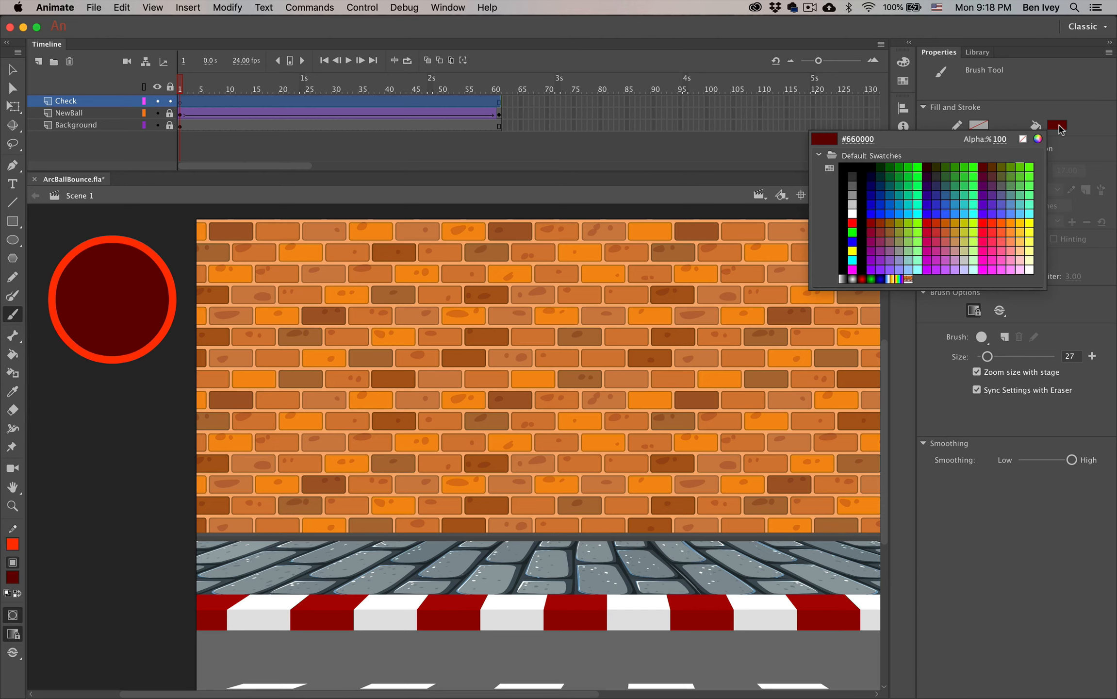
left_click(856, 167)
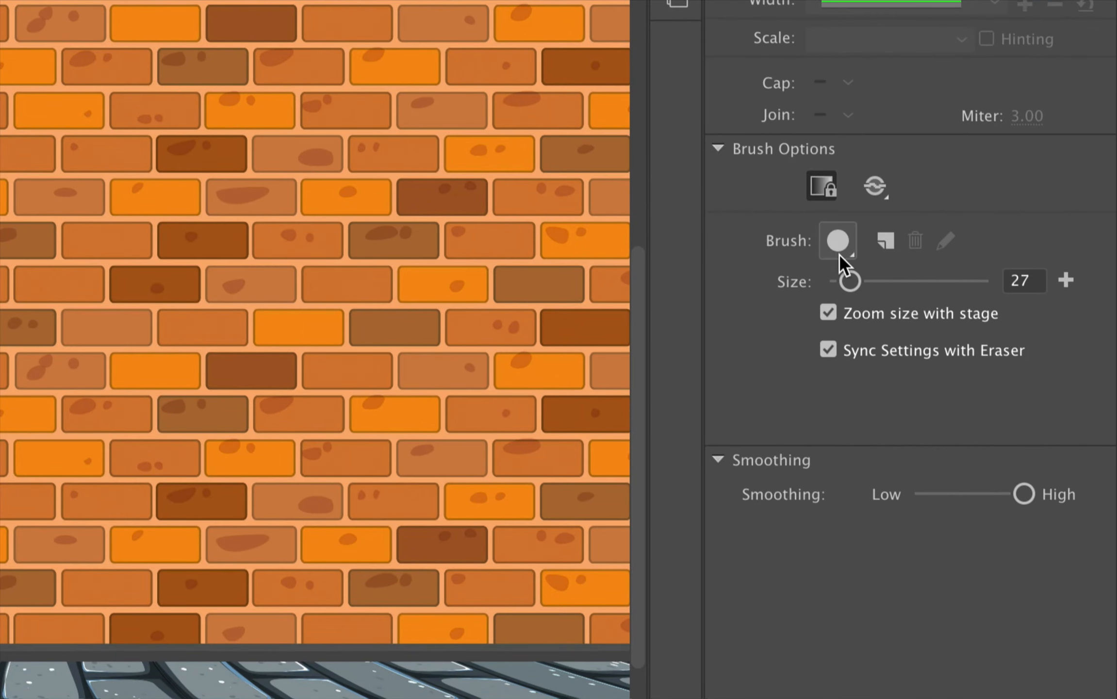
Set the brush size to 15 and mark the ball's centre at frame 1 with a black dot on the Check layer.
left_click_drag(856, 281, 846, 280)
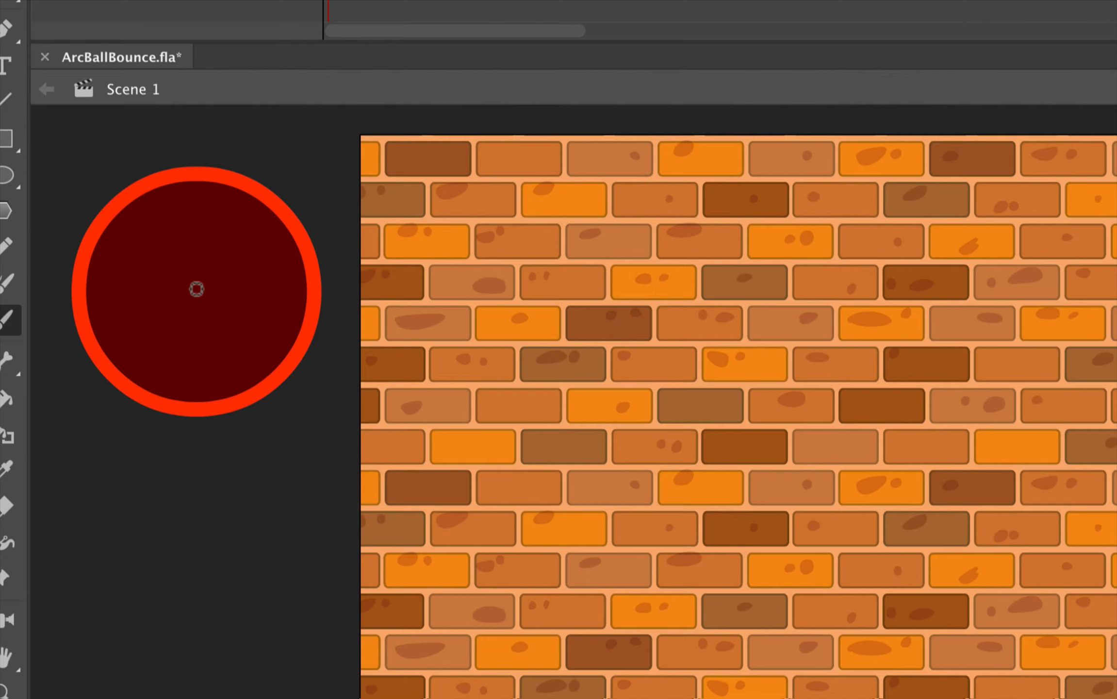
left_click(199, 290)
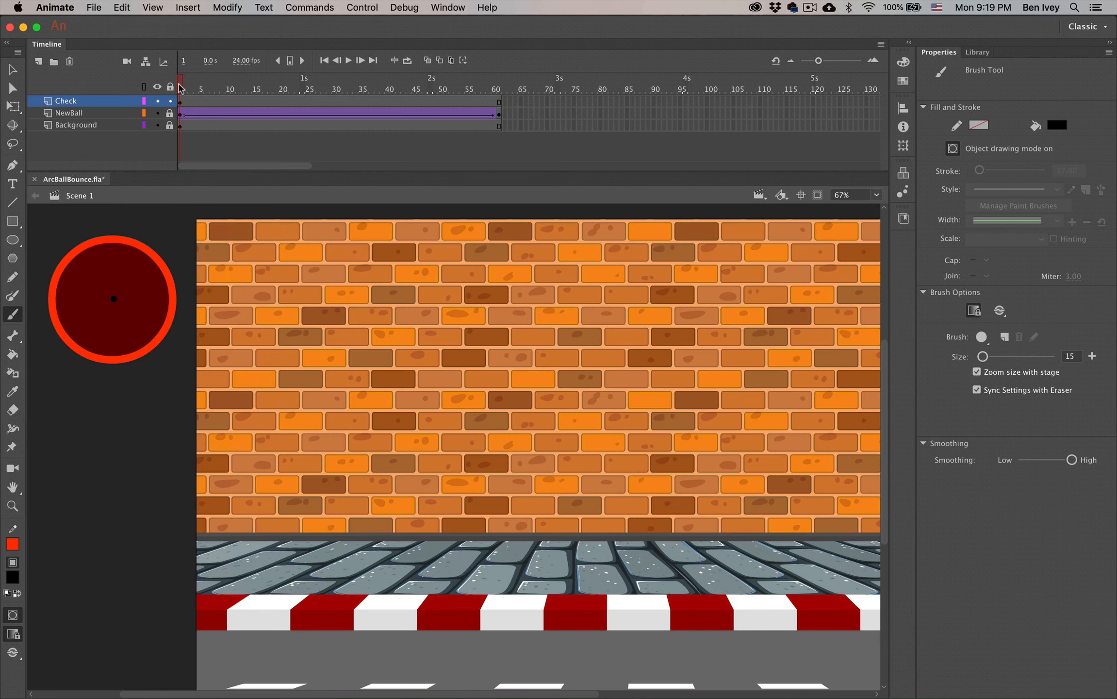
Step back and forth between frames 1 and 2 to compare the ball's position with the dot.
left_click(180, 89)
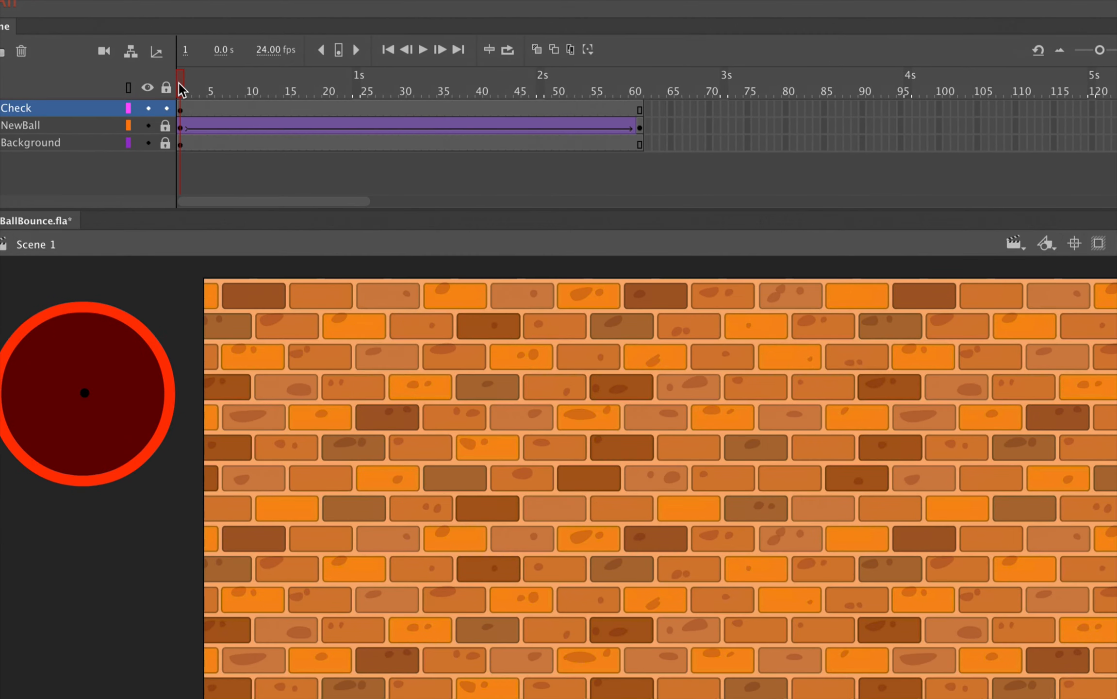
left_click_drag(182, 84, 184, 84)
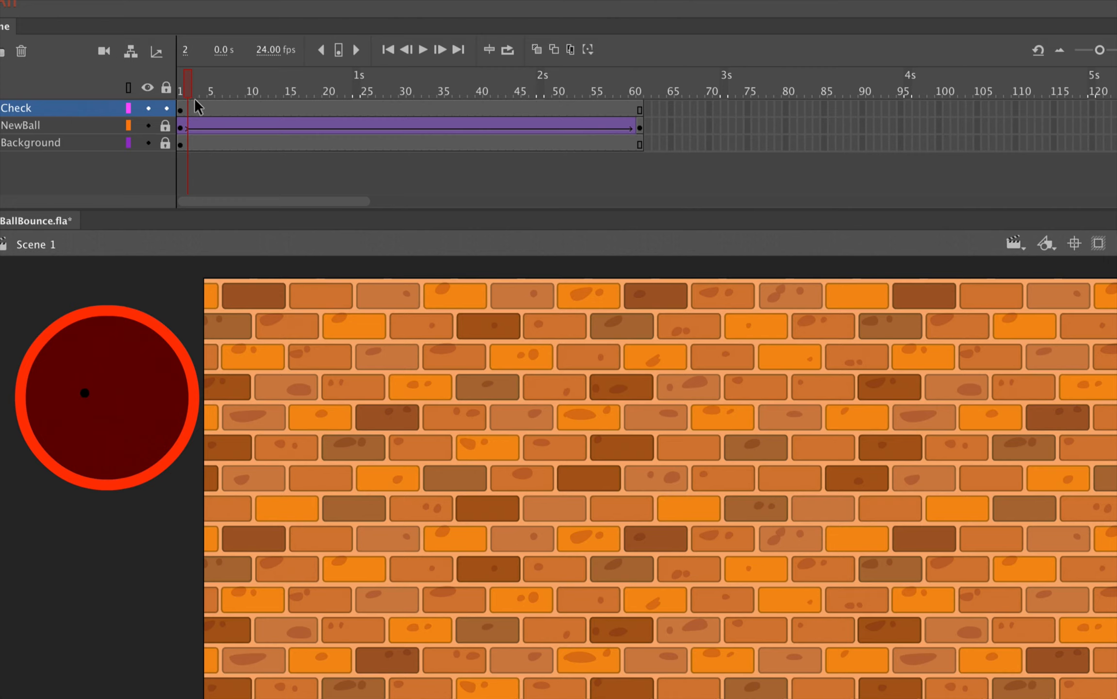
key("comma")
key("period")
key("comma")
key("period")
key("comma")
key("period")
key("comma")
key("period")
Mark the ball's centre with a dot at frames 3 and 5 on the Check layer.
key("period")
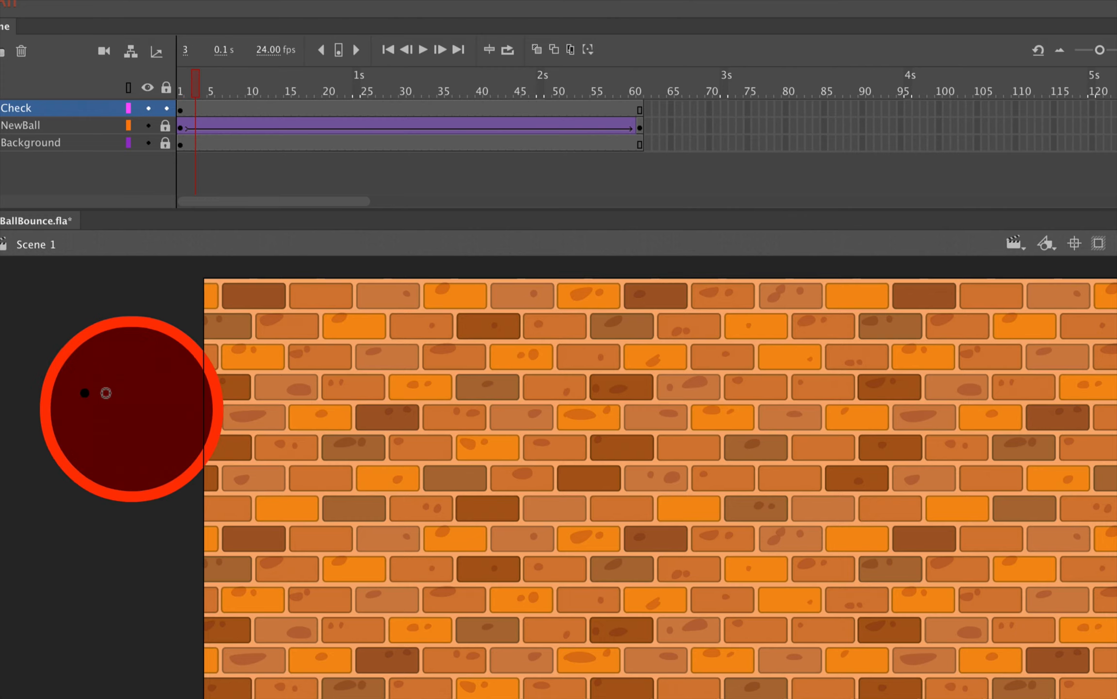
left_click(132, 415)
key("period")
key("period")
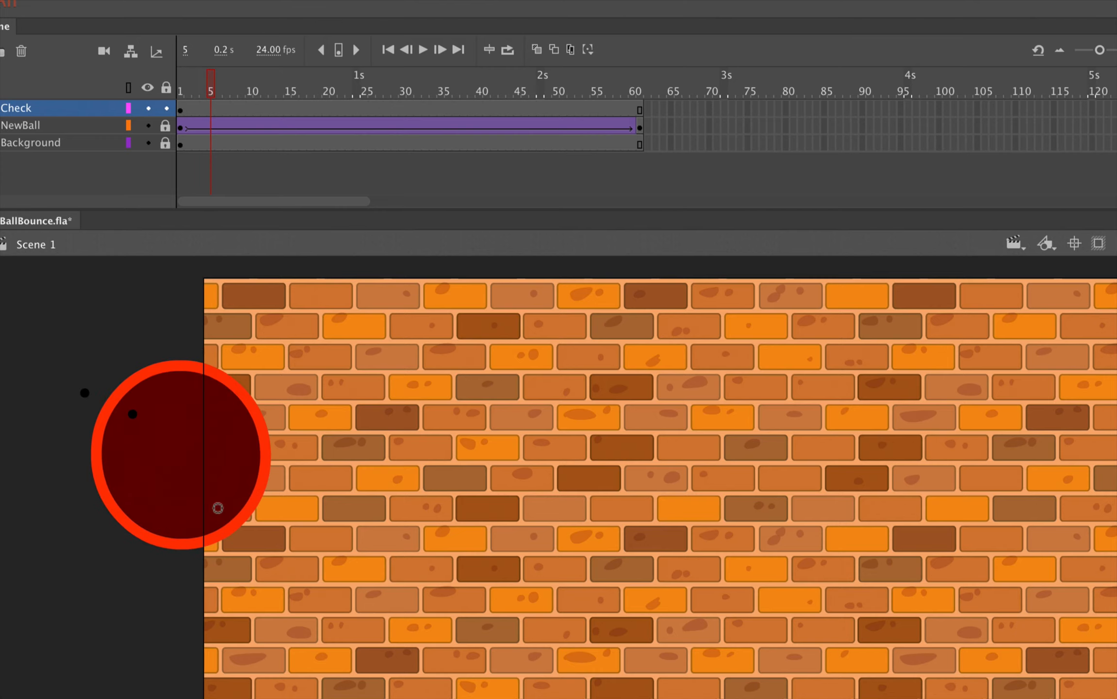
left_click(181, 458)
Dot the centre of the falling ball at frames 7 and 9 on the Check layer.
key("period")
key("period")
left_click_drag(234, 533, 306, 421)
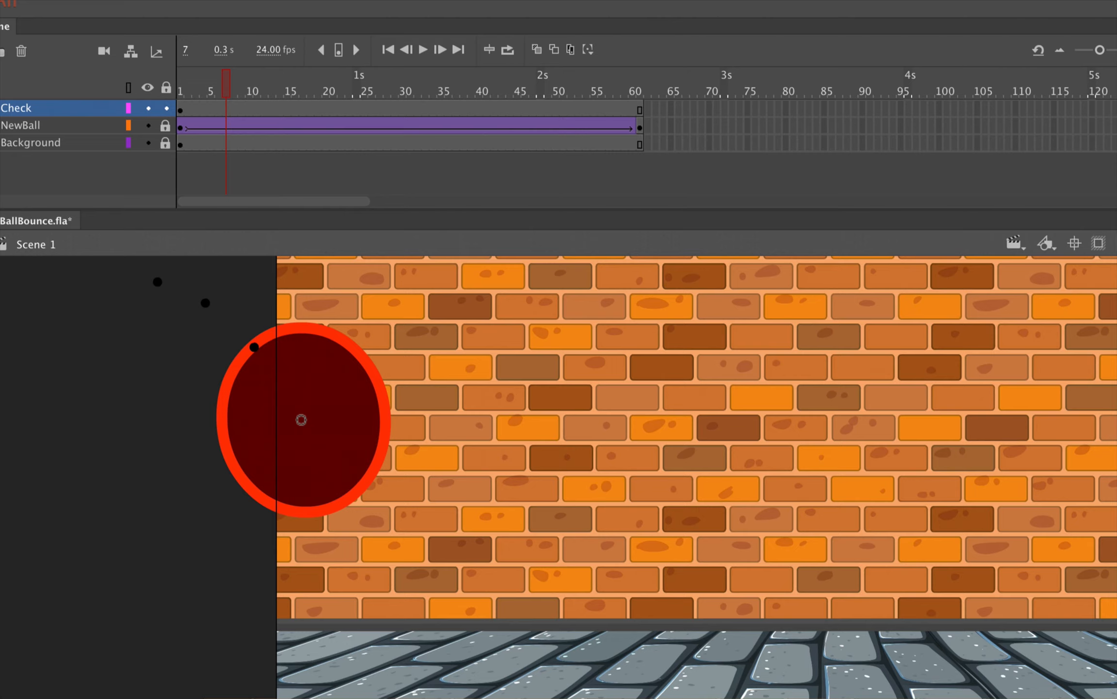
left_click(304, 424)
key("period")
key("period")
left_click_drag(399, 521, 286, 426)
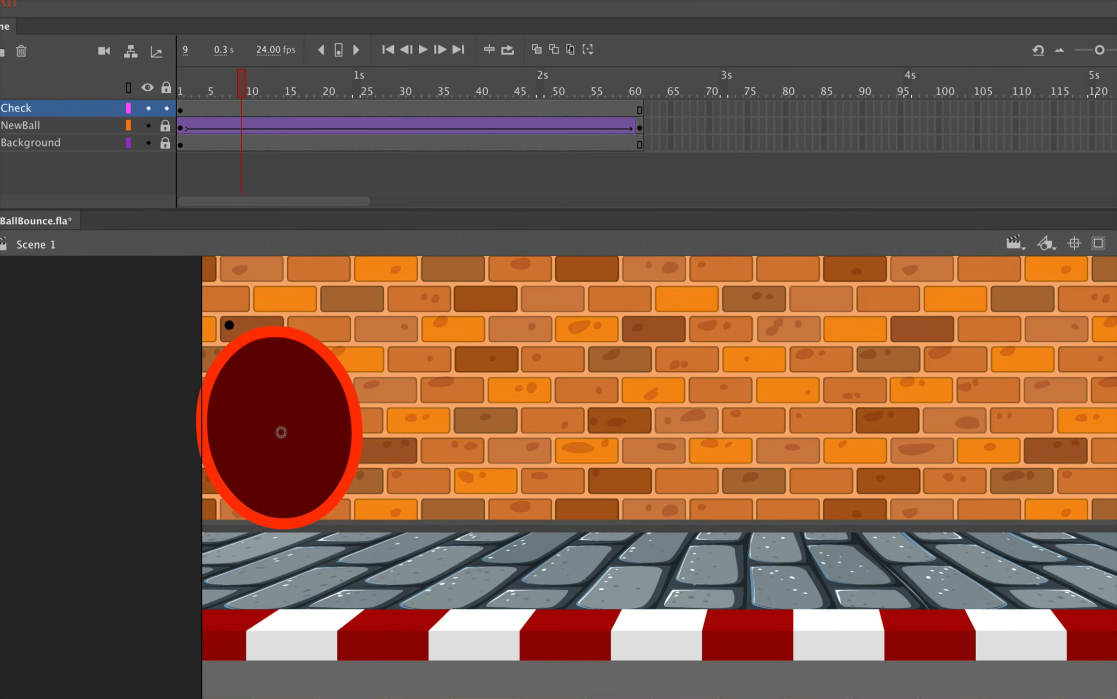
left_click(280, 429)
Dot the ball's centre at frame 11 and at the squashed ground contact on frame 13.
key("period")
key("period")
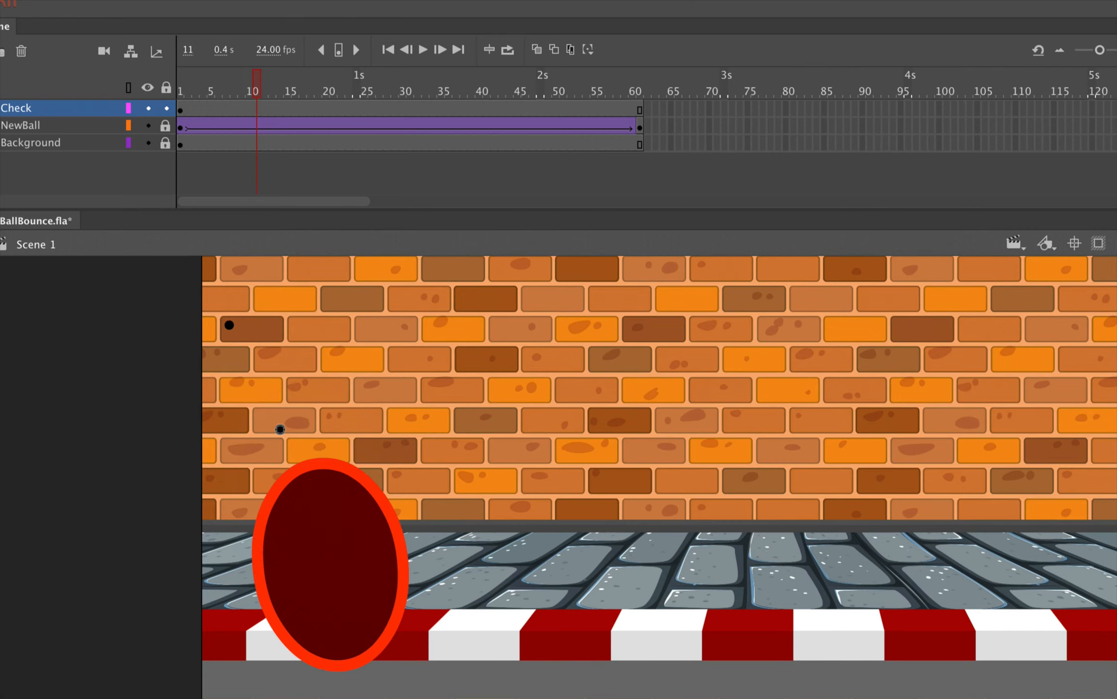
scroll(292, 437, "down", 5)
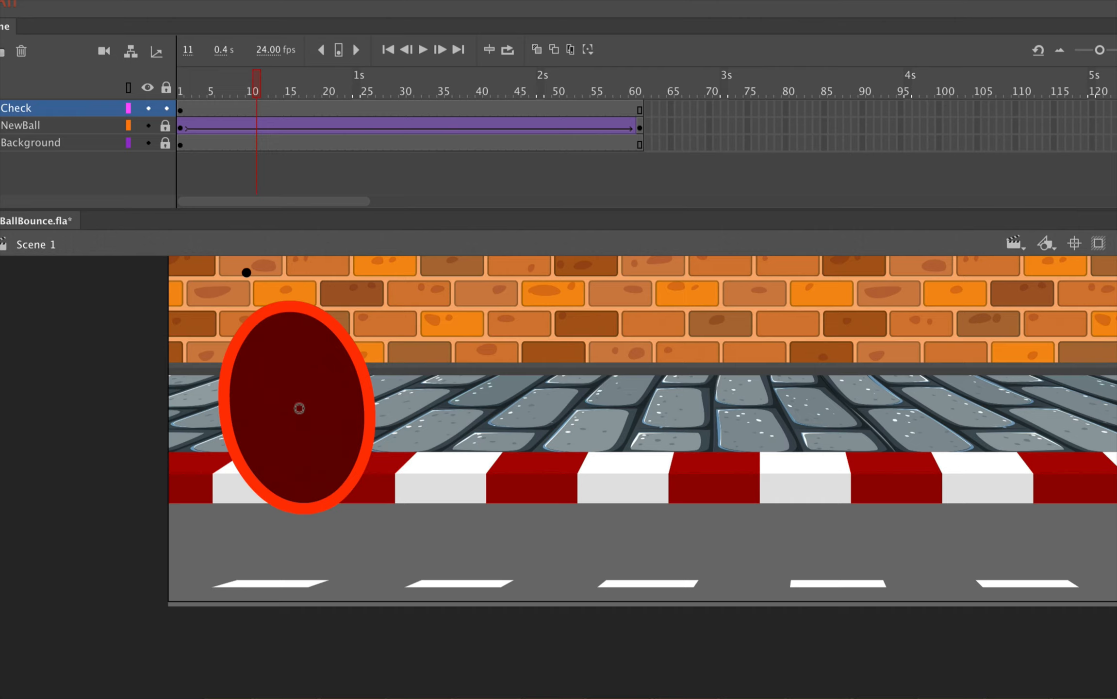
left_click(295, 409)
key("period")
key("period")
left_click_drag(404, 541, 353, 477)
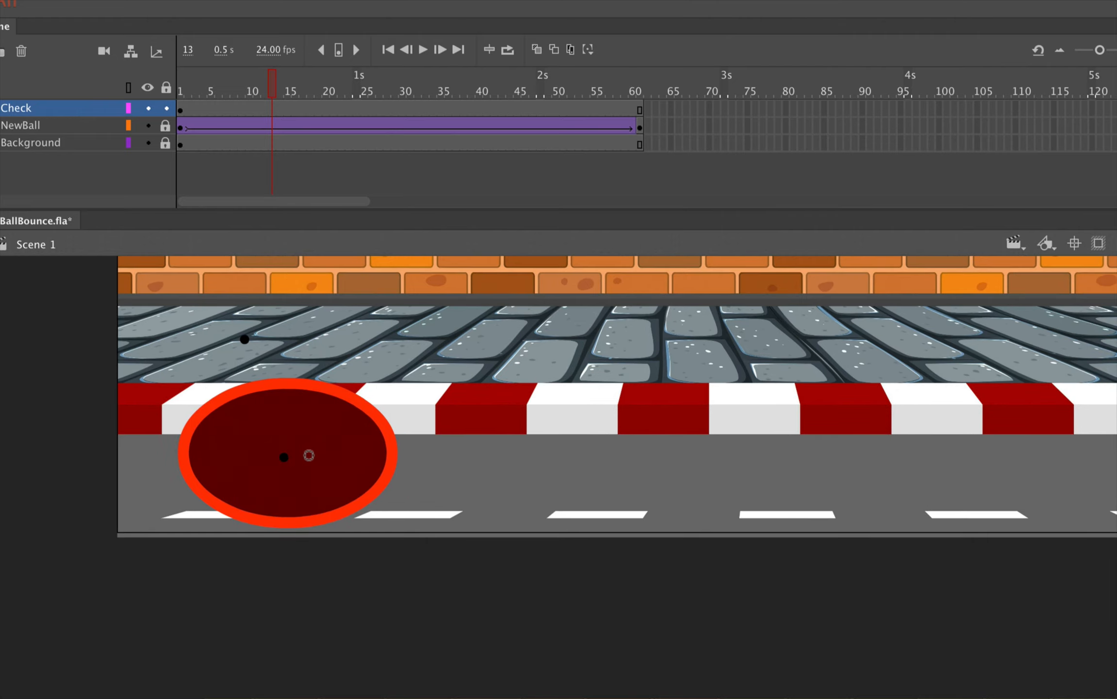
Dot the centre of the rising ball at frames 15 and 17 after its first ground contact.
key("period")
key("period")
left_click_drag(377, 311, 335, 518)
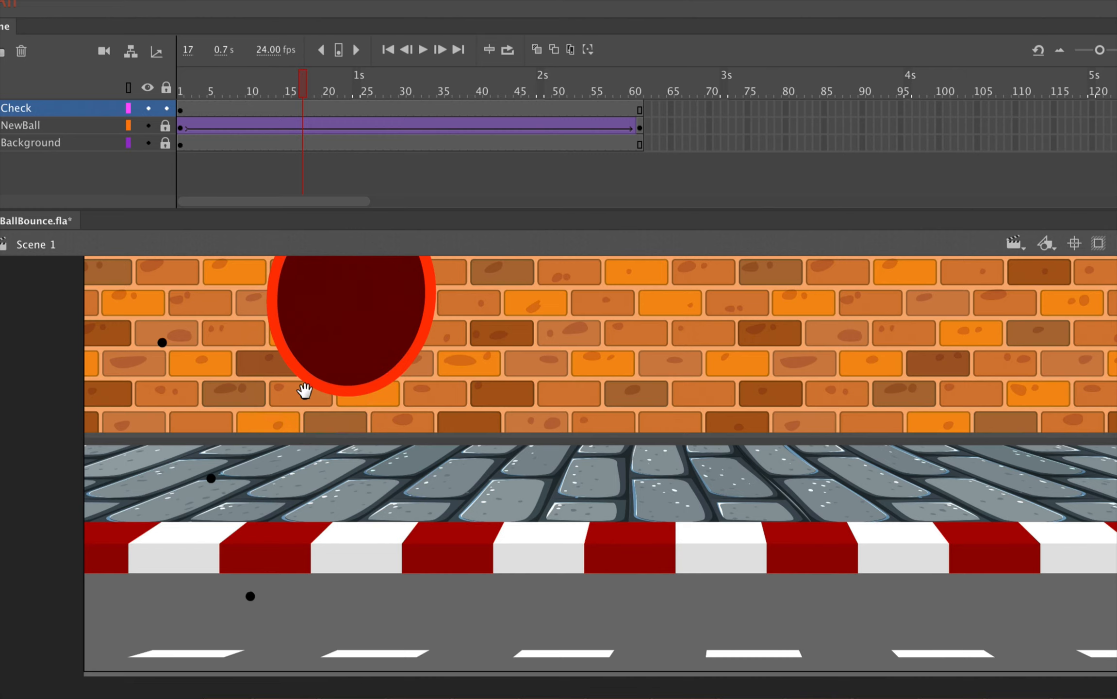
scroll(304, 394, "up", 3)
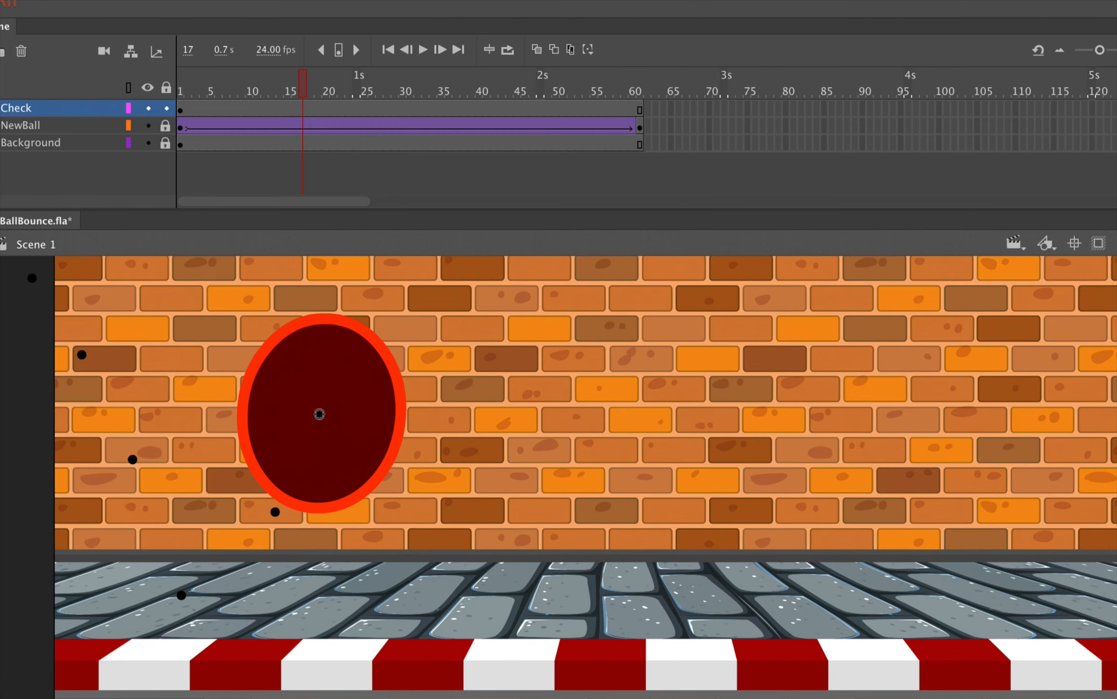
Continue tracing the rising arc with centre dots on the ball at frames 19 and 21.
key("period")
key("period")
key("space")
left_click_drag(418, 324, 368, 398)
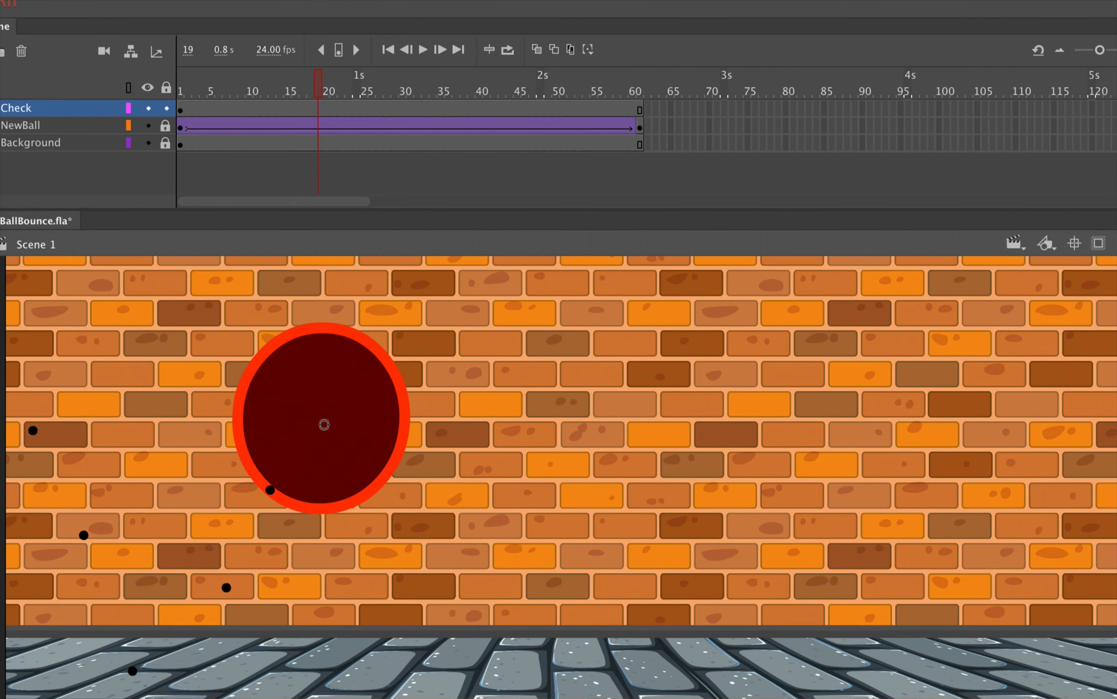
key("period")
key("period")
key("space")
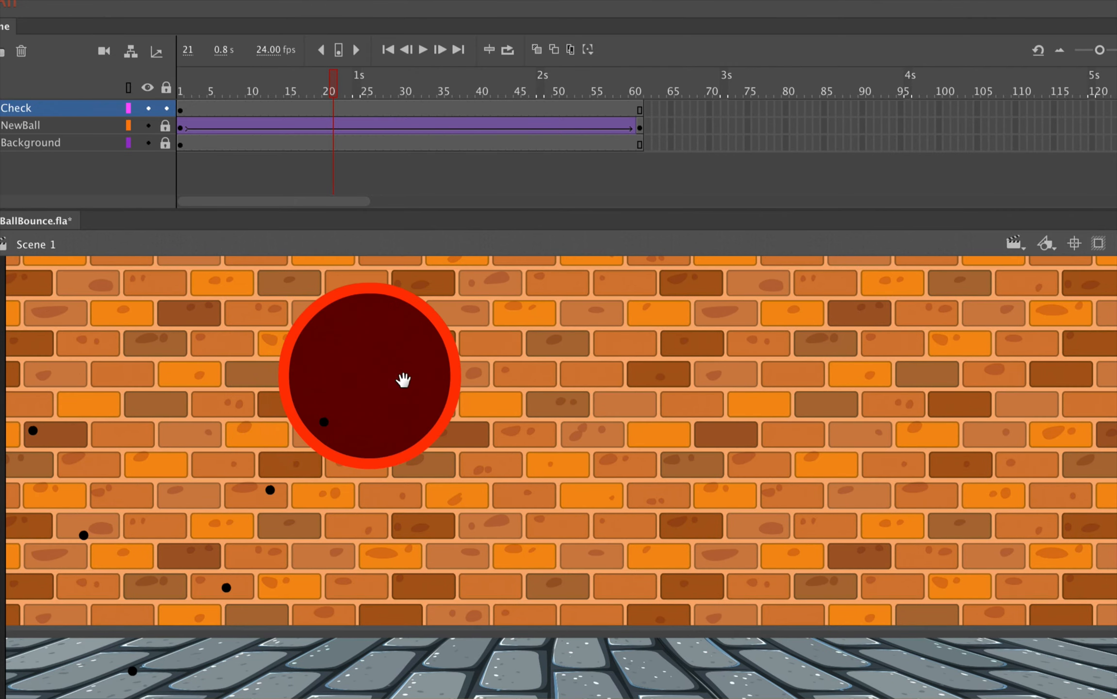
left_click_drag(397, 379, 372, 402)
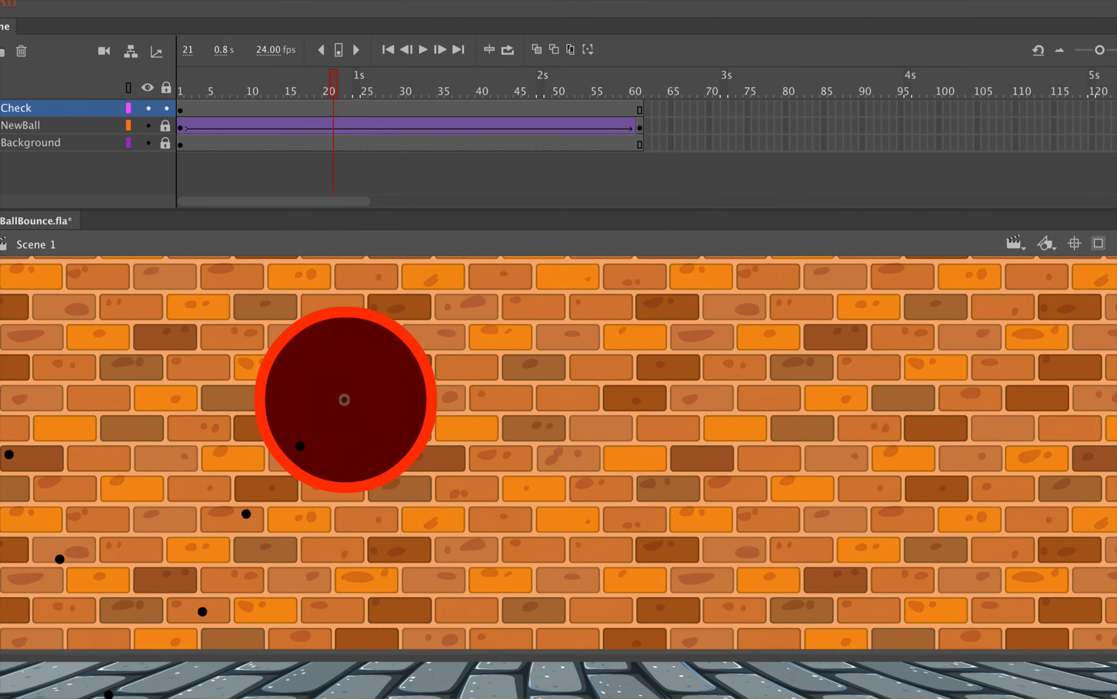
Dot the ball's centre around the peak of the second arc at frames 23, 25 and 27.
key("period")
key("period")
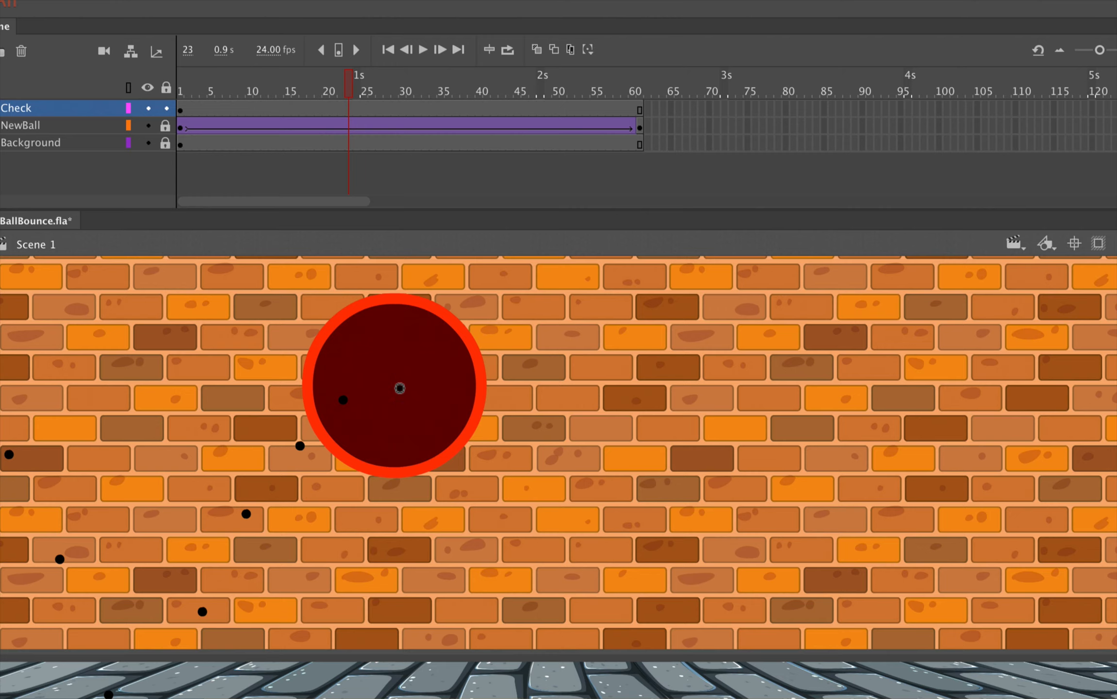
key("period")
key("period")
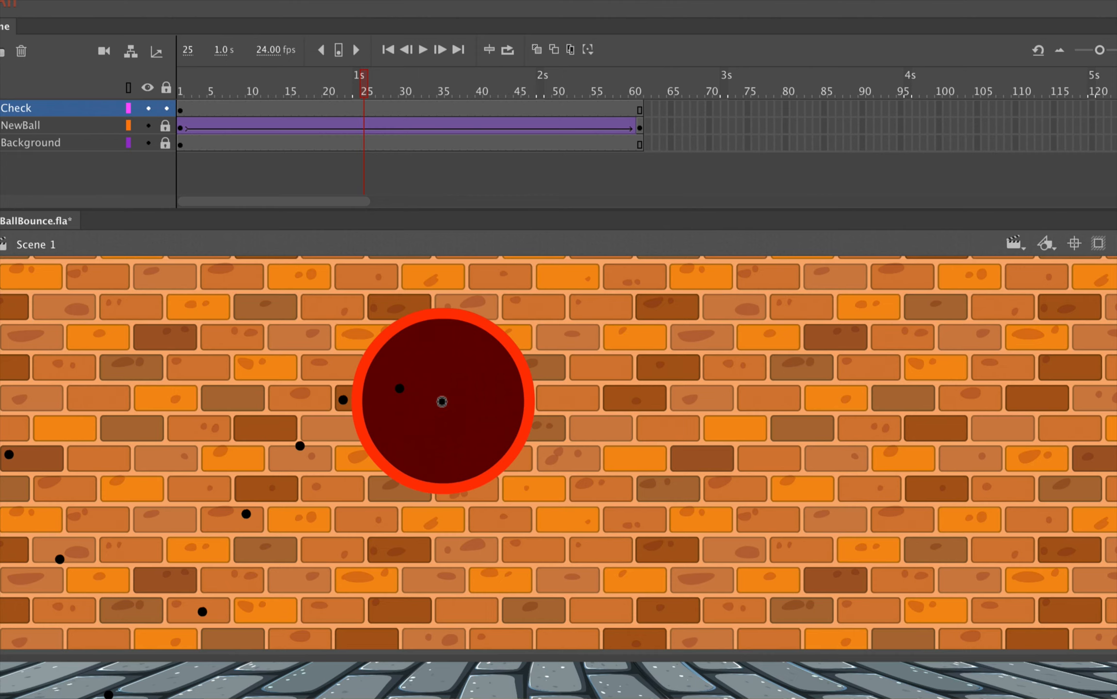
key("period")
key("period")
key("space")
left_click_drag(516, 450, 447, 368)
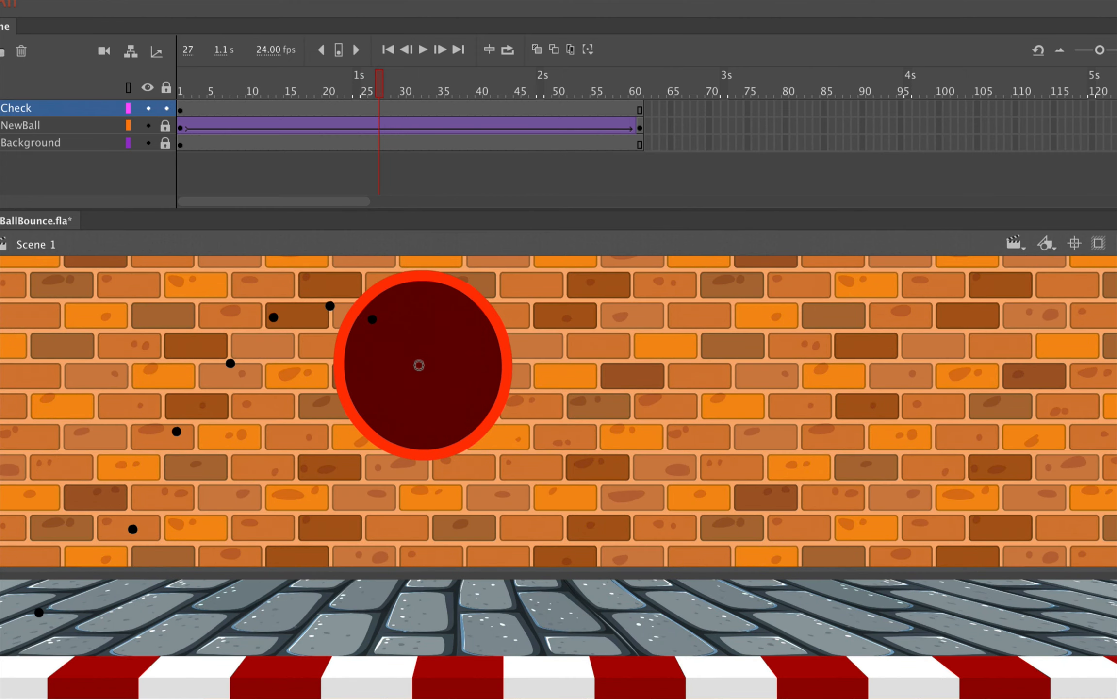
Dot the centre of the descending ball at frames 29 and 31 on the Check layer.
key("period")
key("period")
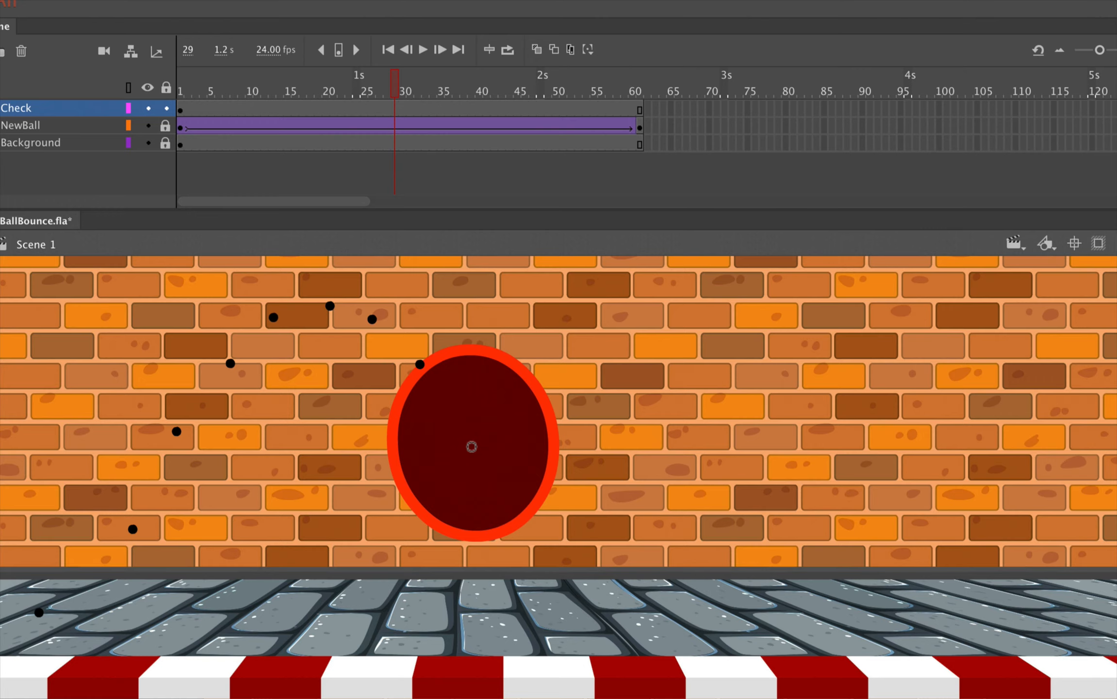
key("period")
key("period")
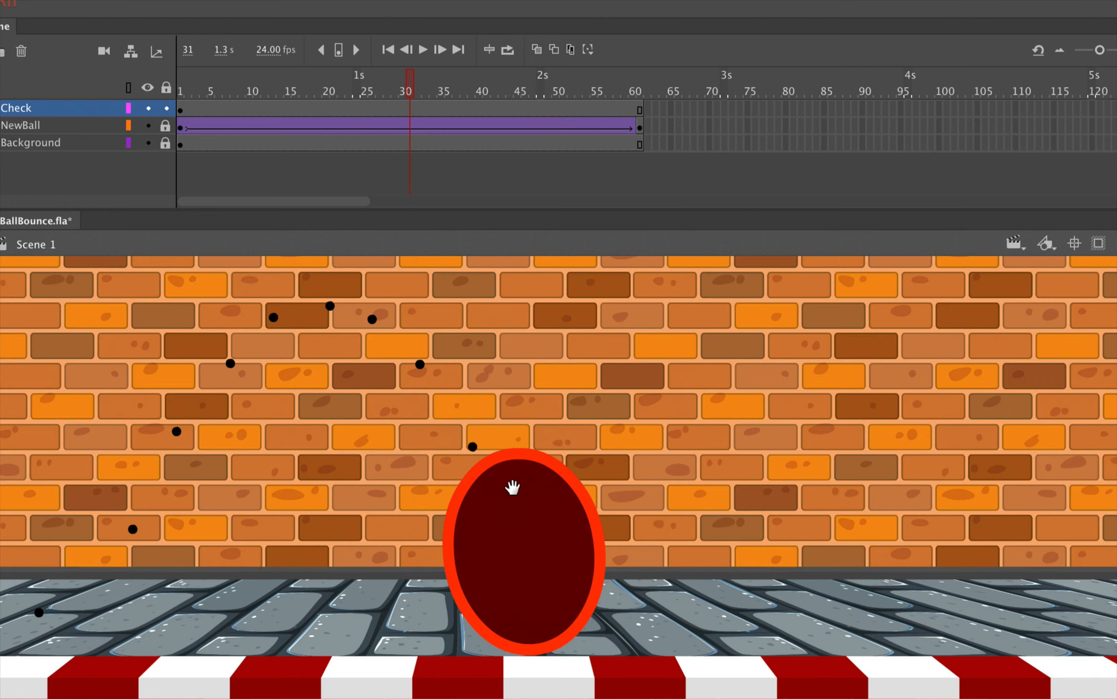
left_click_drag(511, 486, 444, 349)
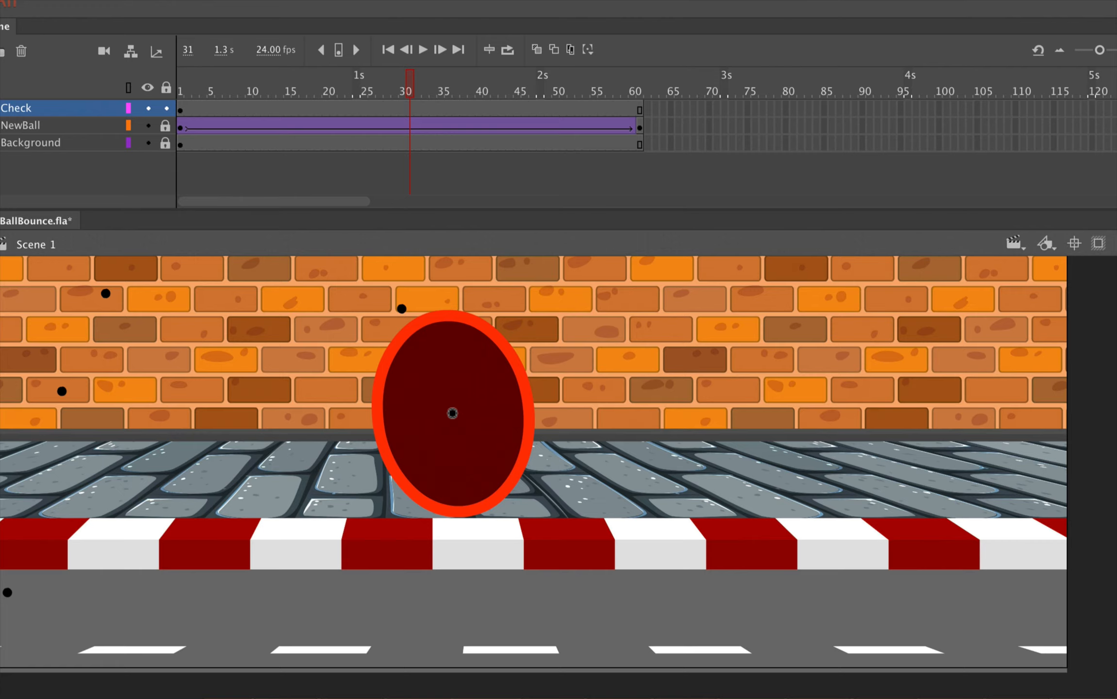
Dot the stretched ball's centre at frames 33 and 35, around its second ground contact.
key("period")
key("period")
left_click_drag(539, 512, 466, 349)
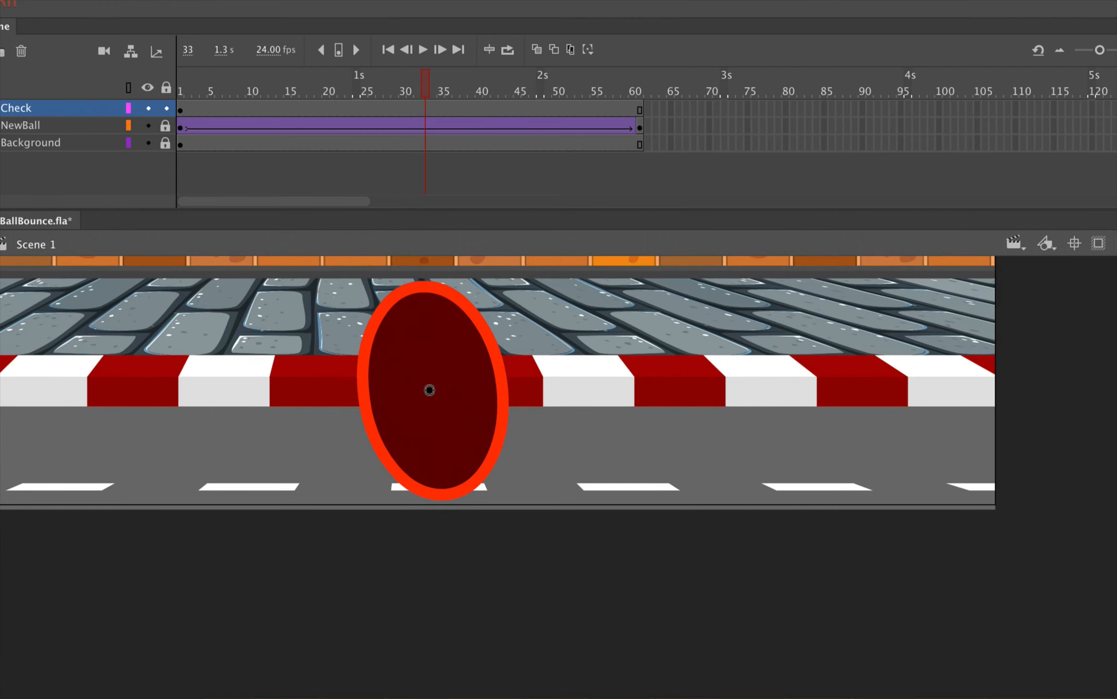
key("period")
key("period")
left_click_drag(525, 294, 473, 426)
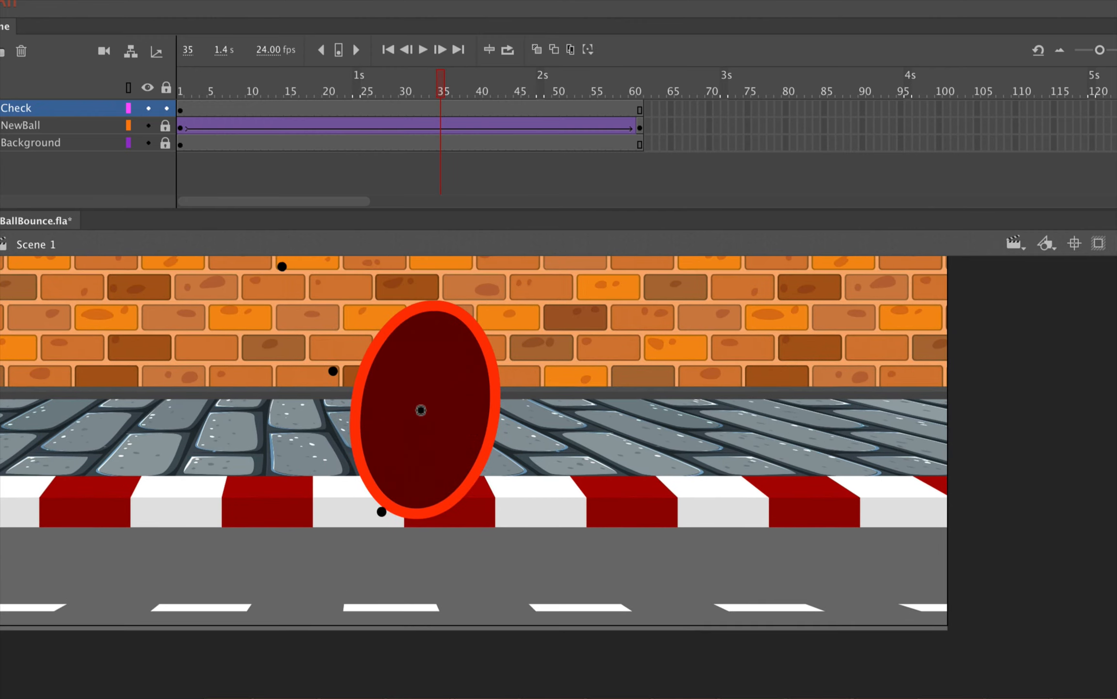
Dot the centre of the rising ball at frames 37 and 39 on the Check layer.
key("period")
key("period")
left_click_drag(549, 286, 512, 384)
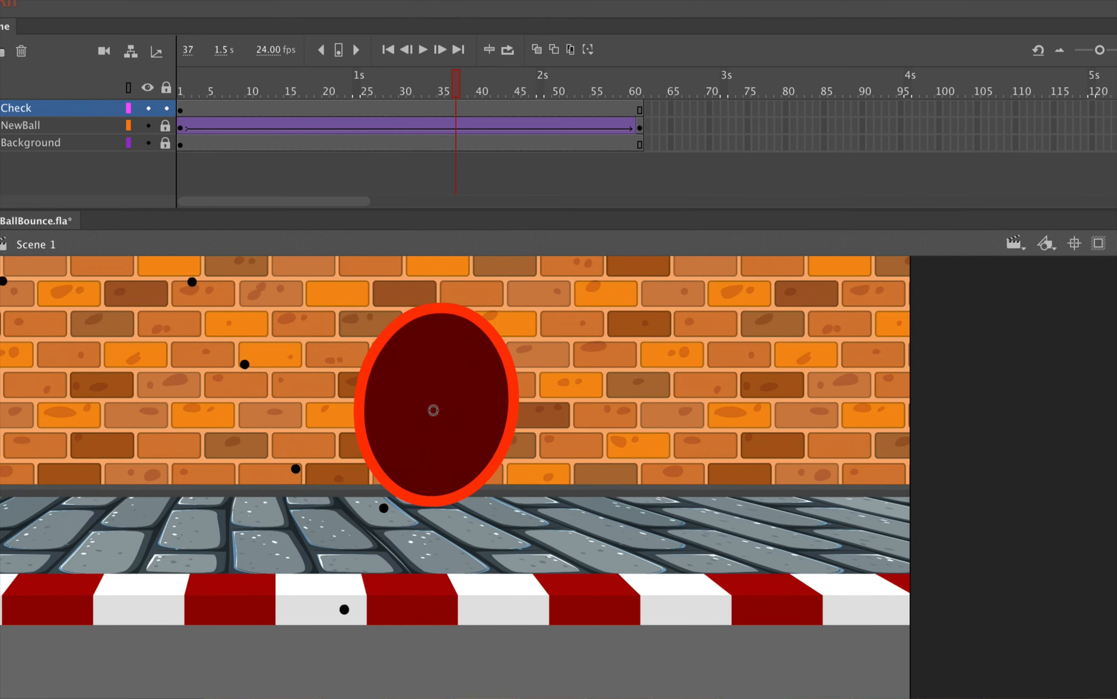
key("period")
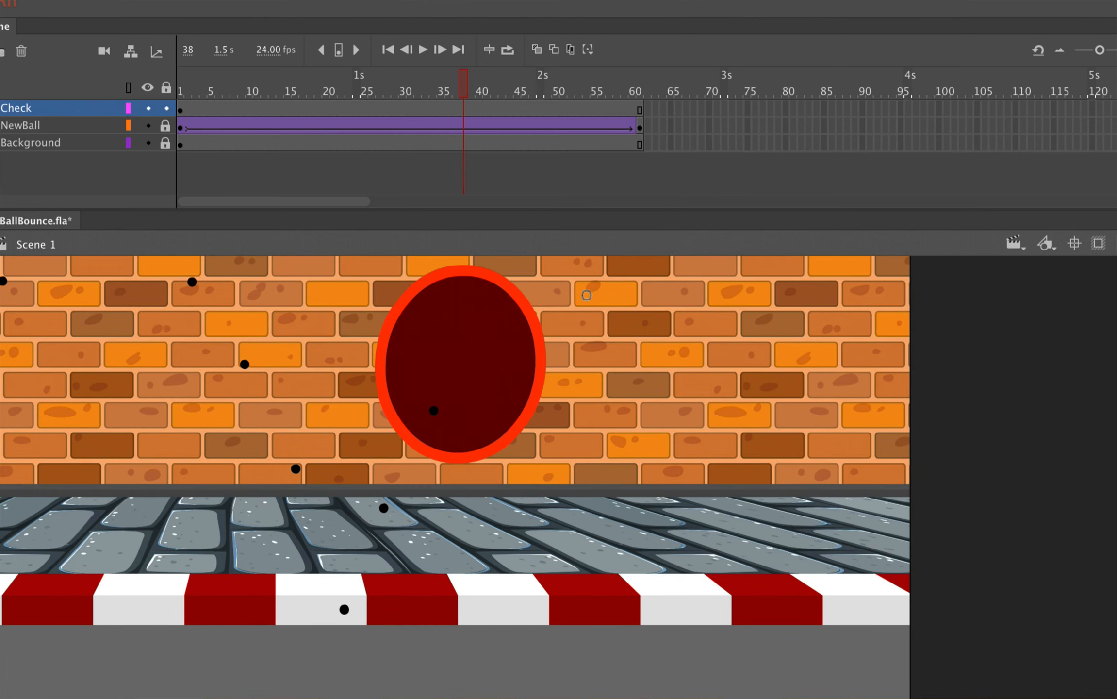
key("period")
left_click_drag(539, 315, 536, 405)
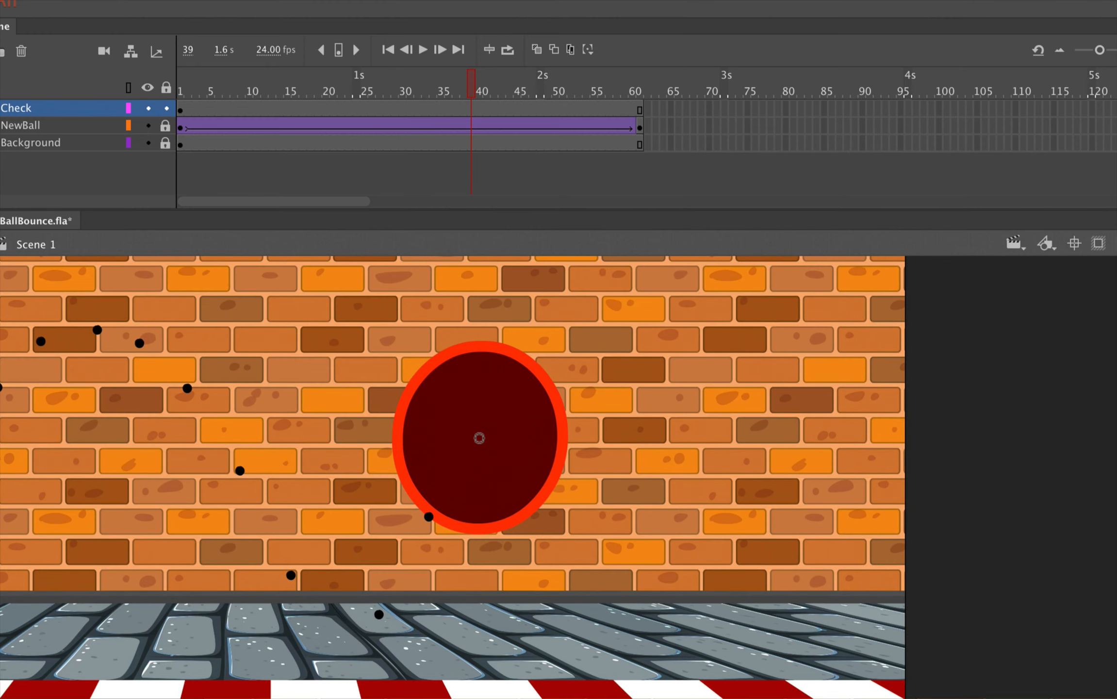
left_click(475, 438)
Dot the ball's centre near the peak of the third arc at frames 41 and 43.
key("period")
key("period")
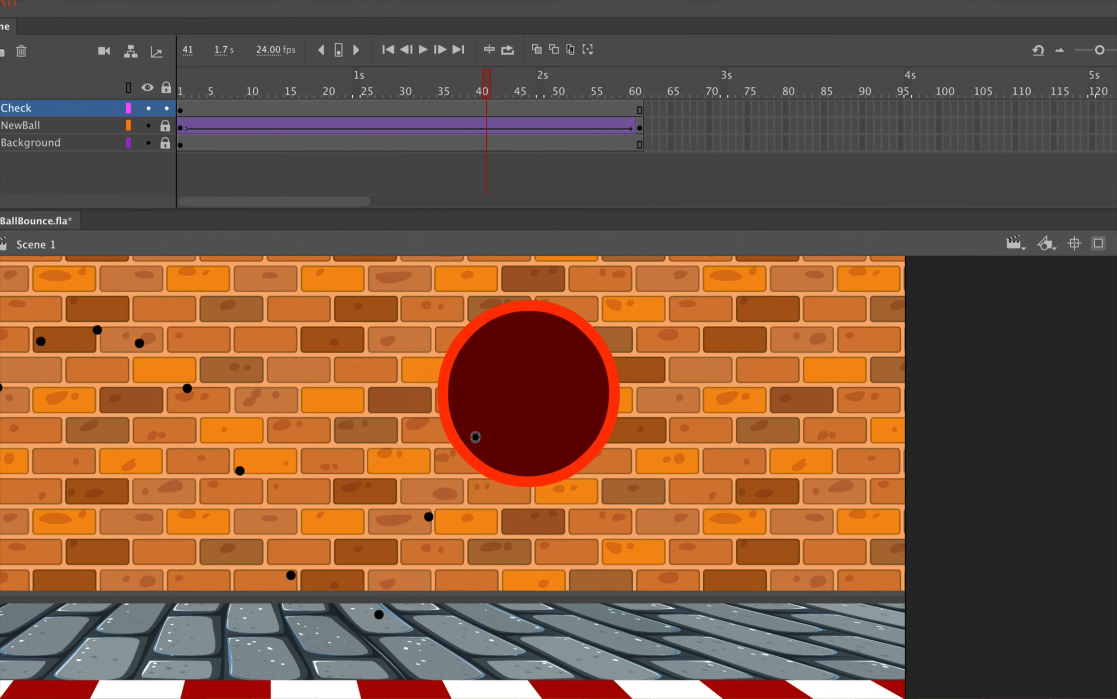
left_click_drag(546, 396, 506, 423)
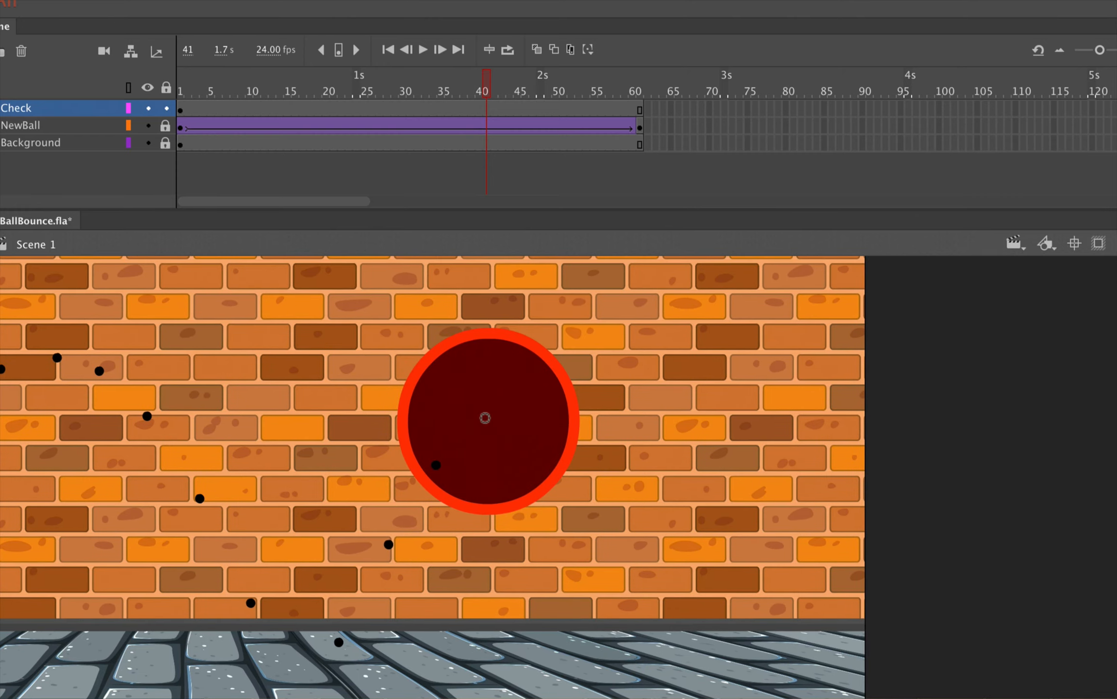
key("period")
key("period")
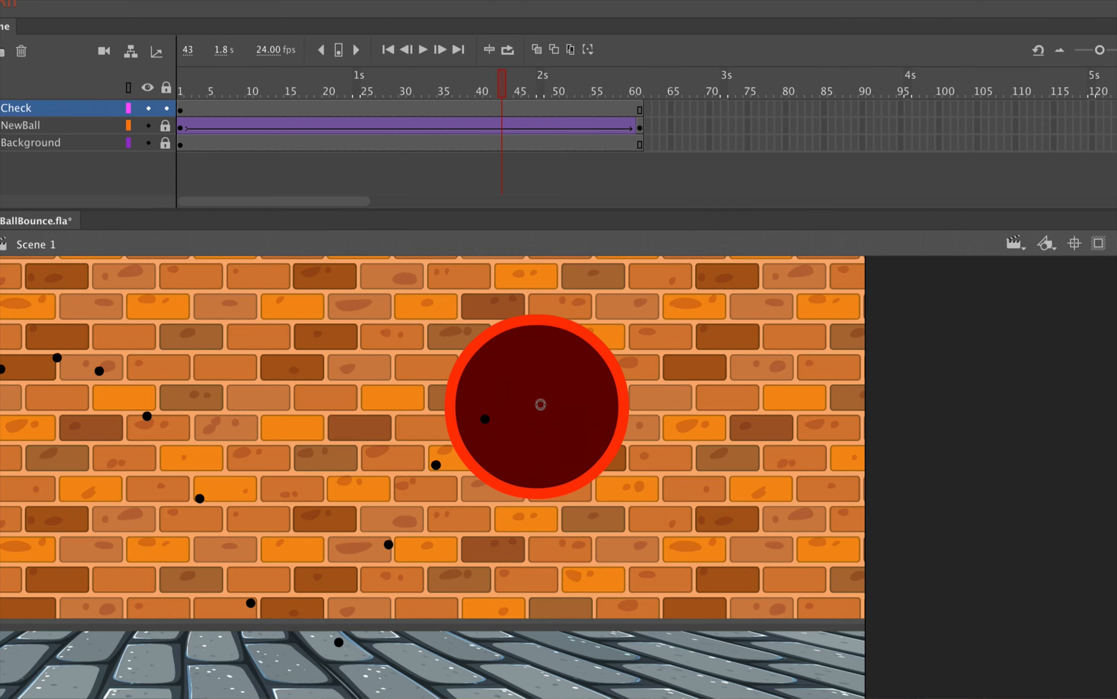
Dot the ball's centre at frames 45 and 47 as it starts descending from the third arc.
key("period")
key("period")
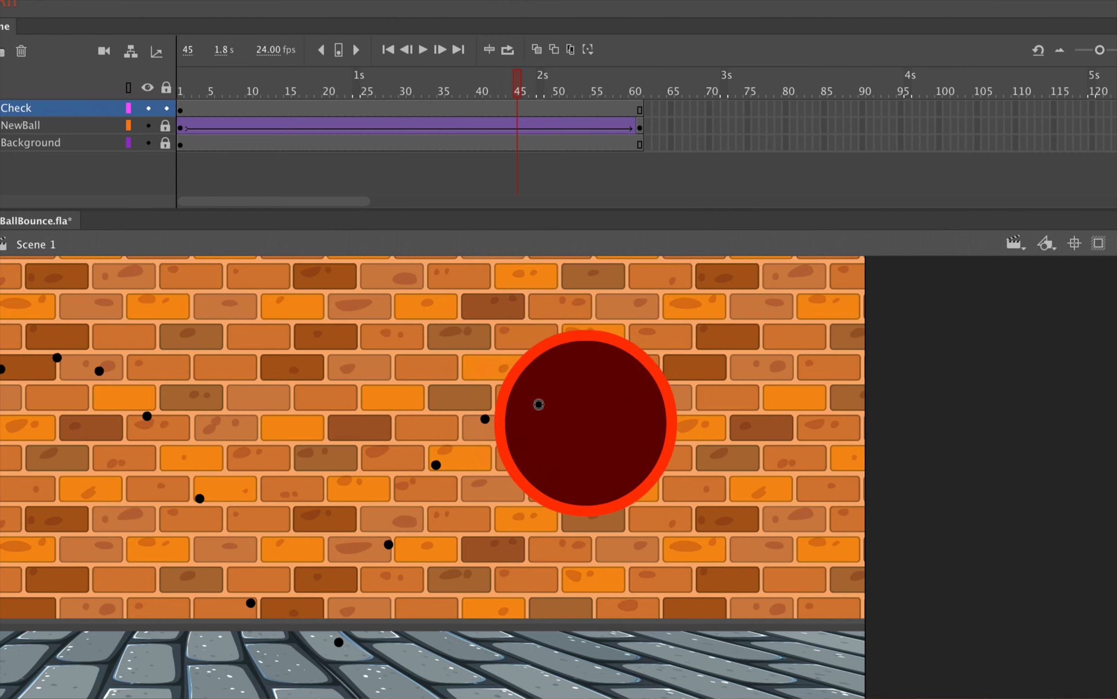
left_click_drag(613, 434, 573, 415)
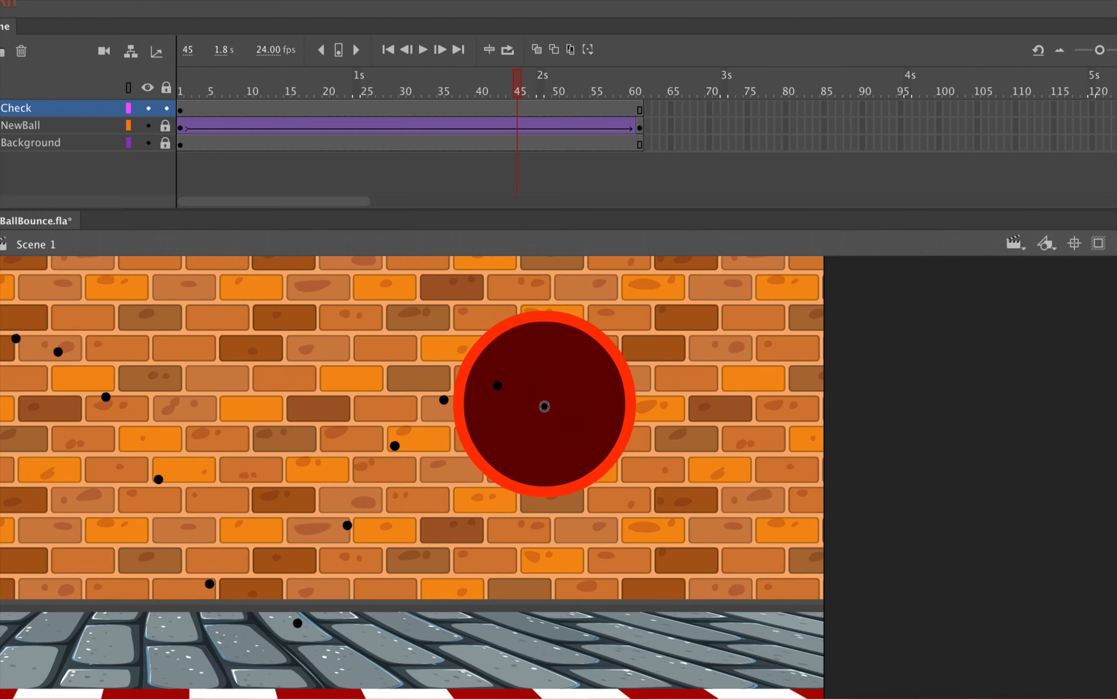
key("period")
key("period")
left_click_drag(569, 459, 537, 419)
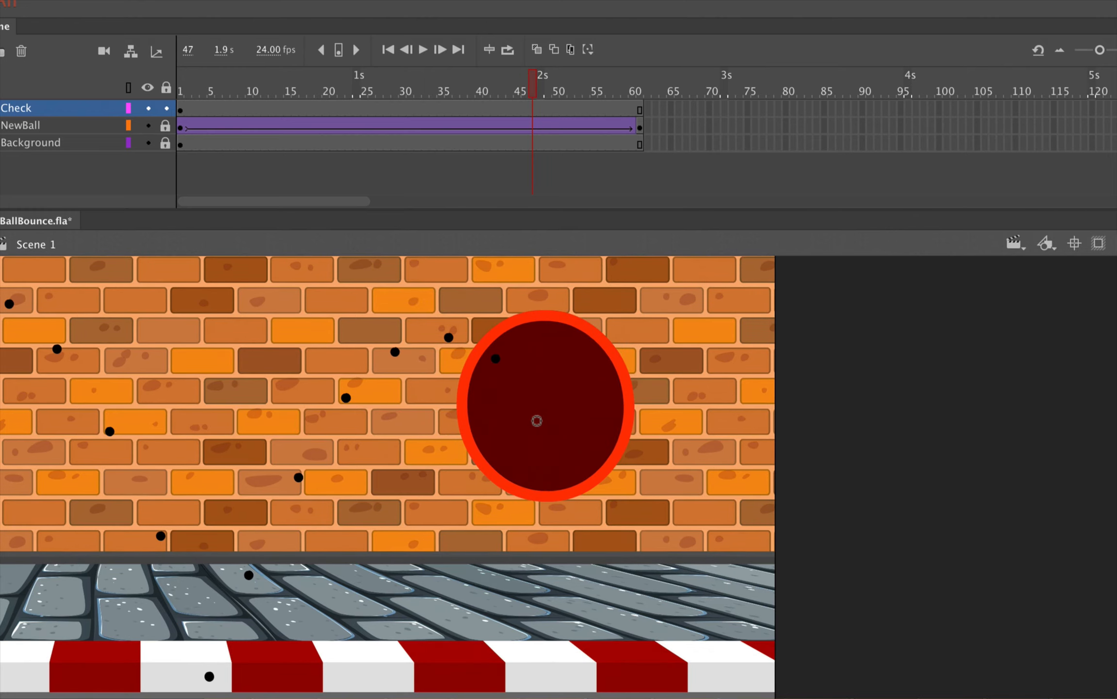
Dot the descending ball's centre at frames 49 and 51 on the Check layer.
key("period")
key("period")
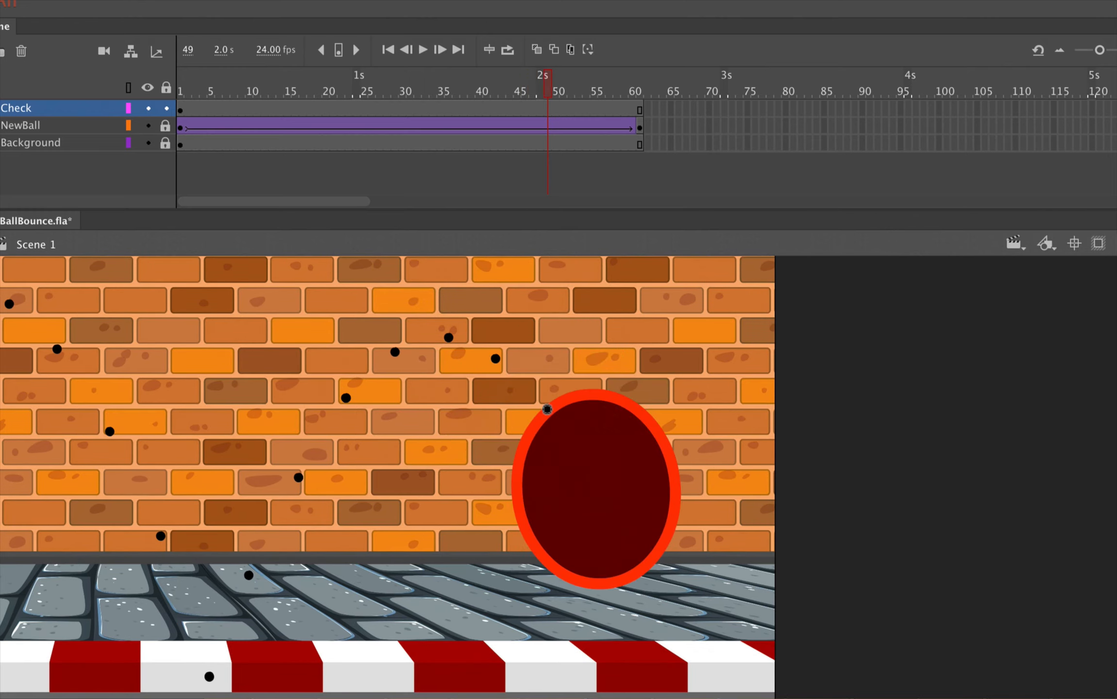
left_click_drag(577, 446, 526, 386)
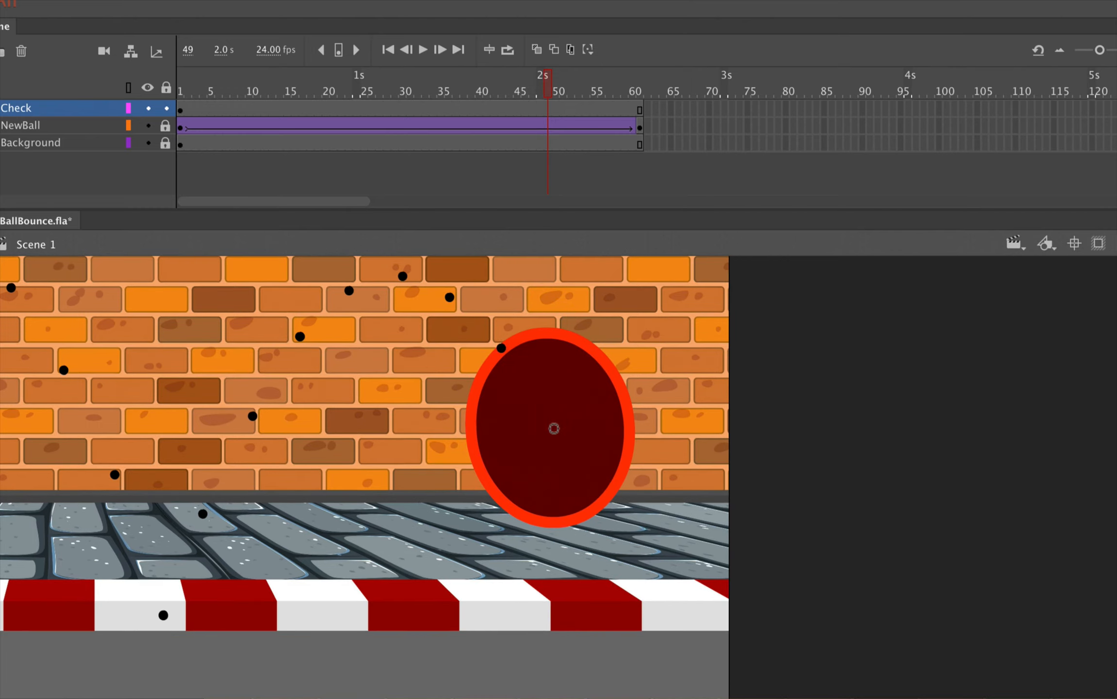
key("period")
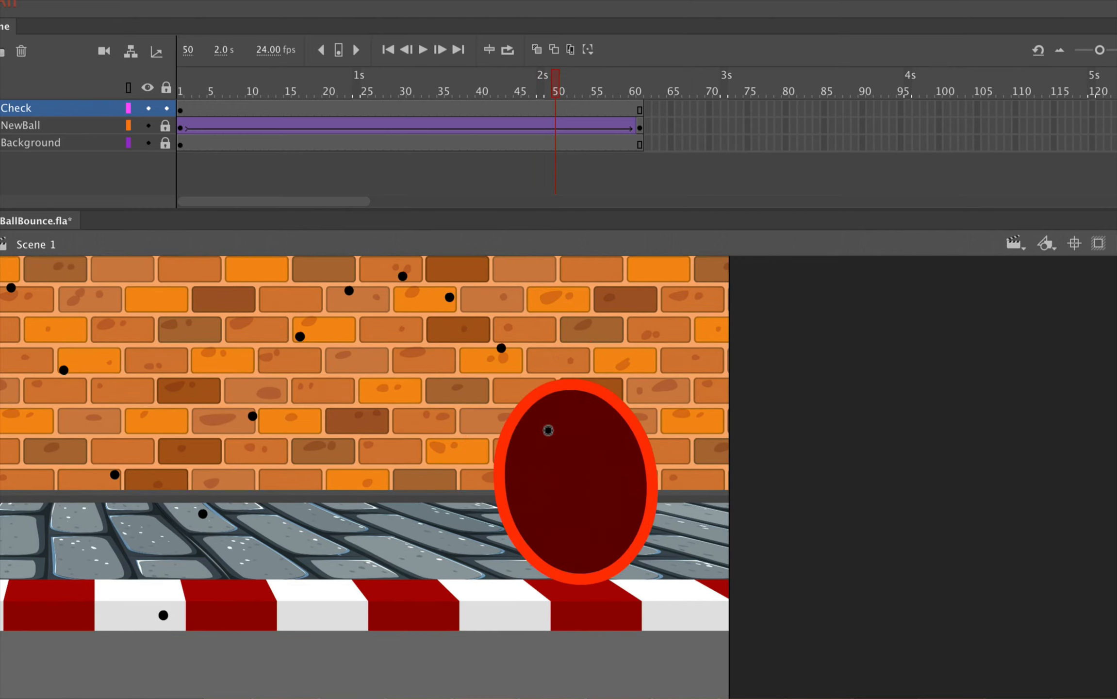
key("period")
left_click_drag(529, 399, 496, 348)
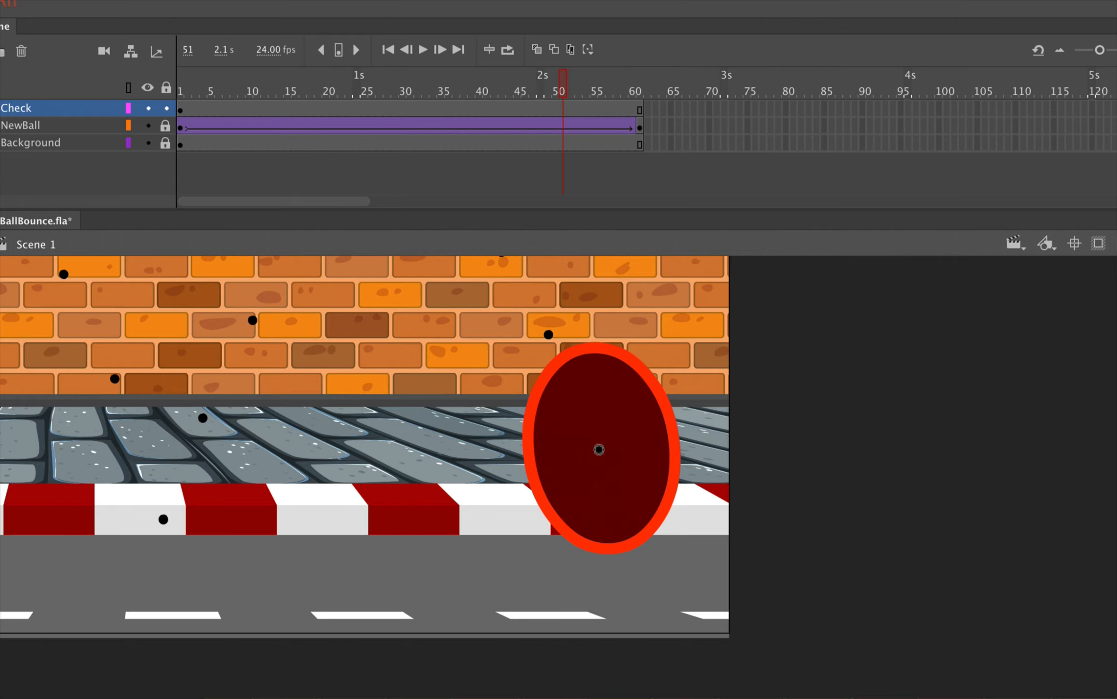
Dot the ball's centre at frame 53 on its third ground contact and at frame 55 as it rises again.
key("period")
key("period")
scroll(651, 554, "up", 3)
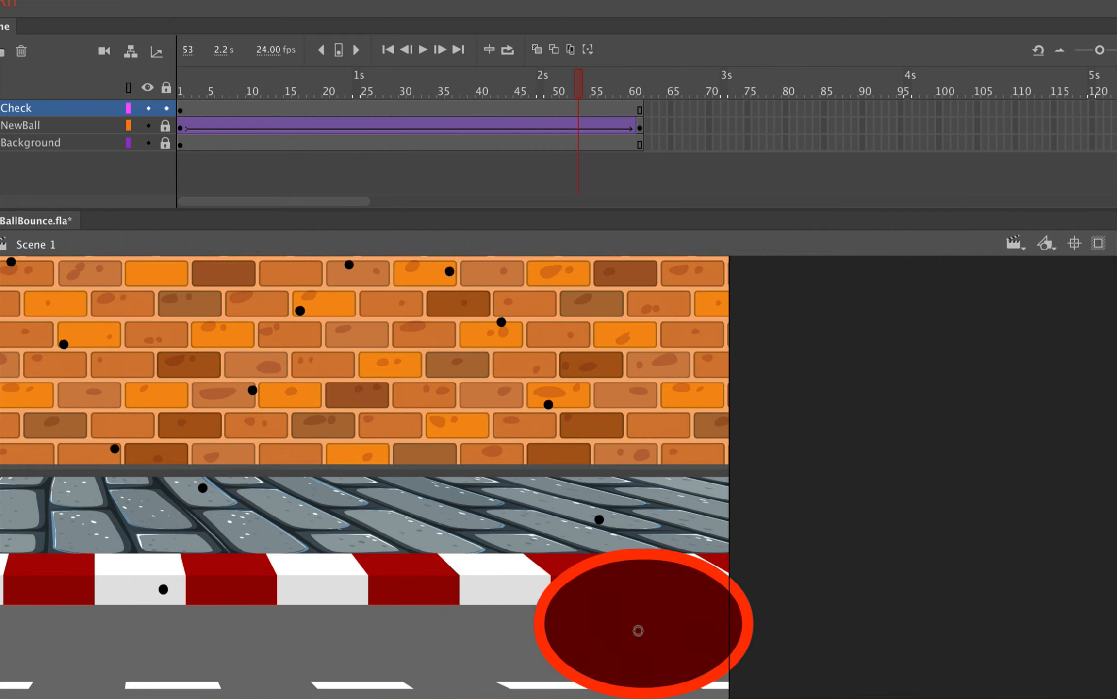
key("period")
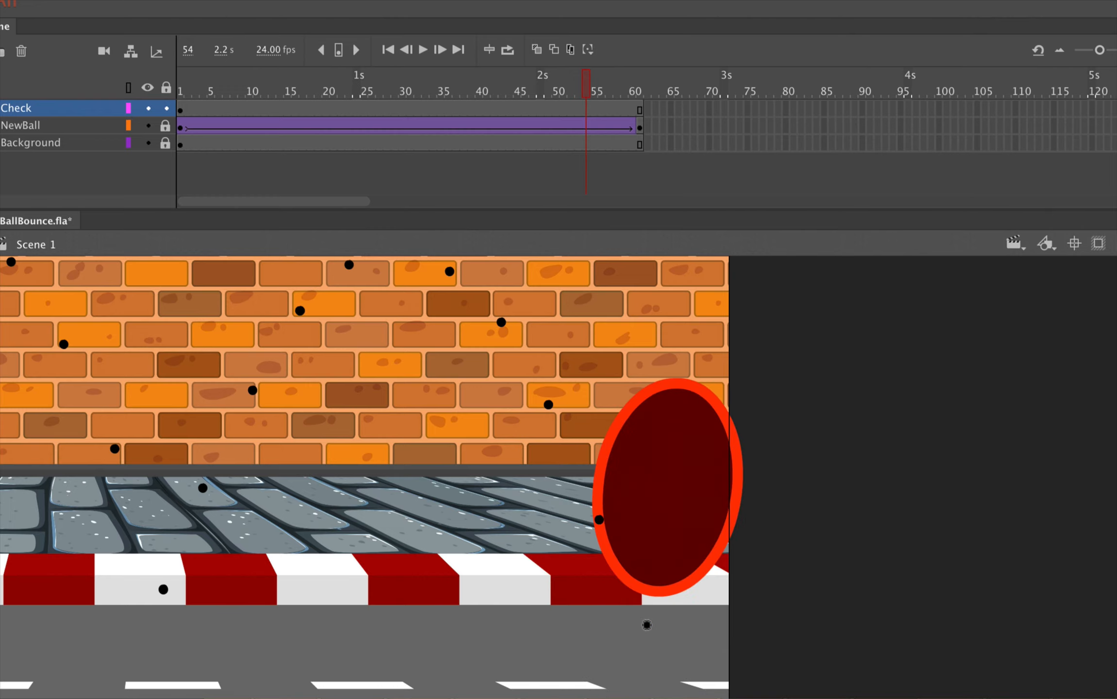
key("period")
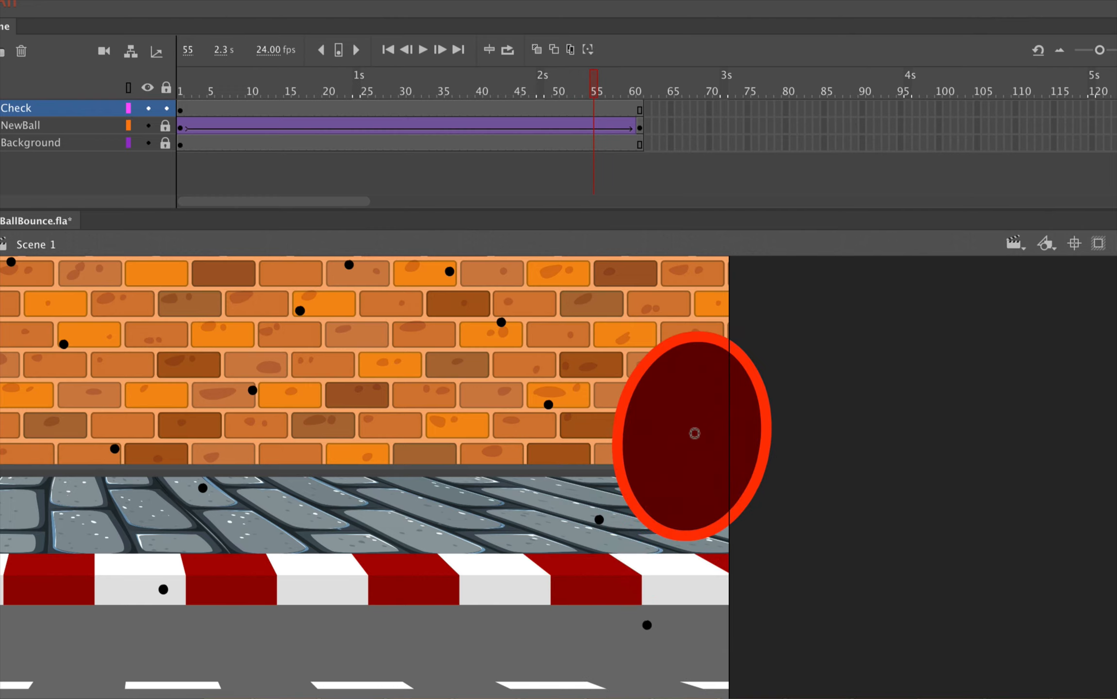
left_click_drag(696, 432, 661, 492)
Dot the ball's centre at frames 57 and 59 as it leaves the stage's right edge.
key("period")
key("period")
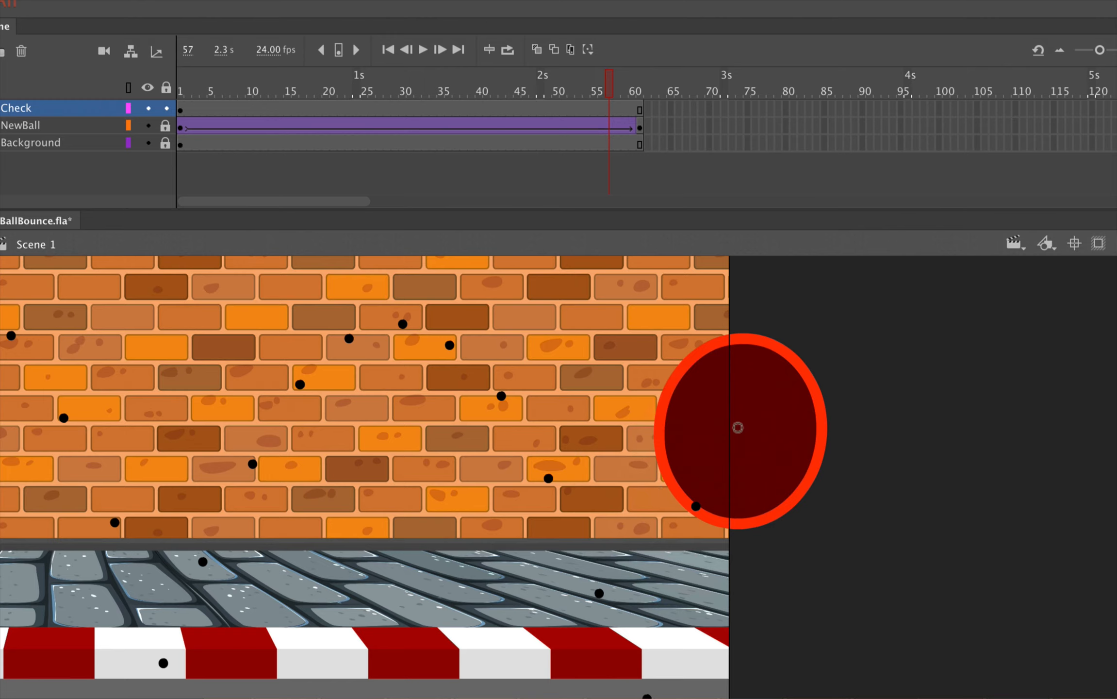
key("period")
key("period")
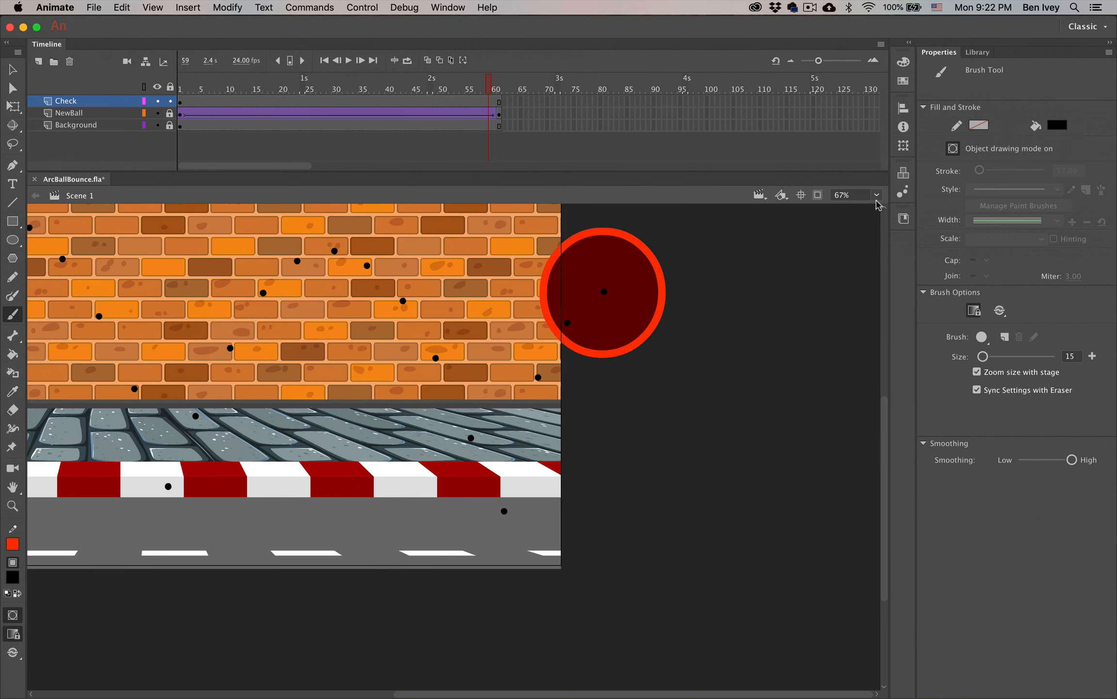
Bring the stage into overview, switch to the Selection tool and examine the dotted path of the ball's bounces.
left_click(876, 200)
left_click(866, 220)
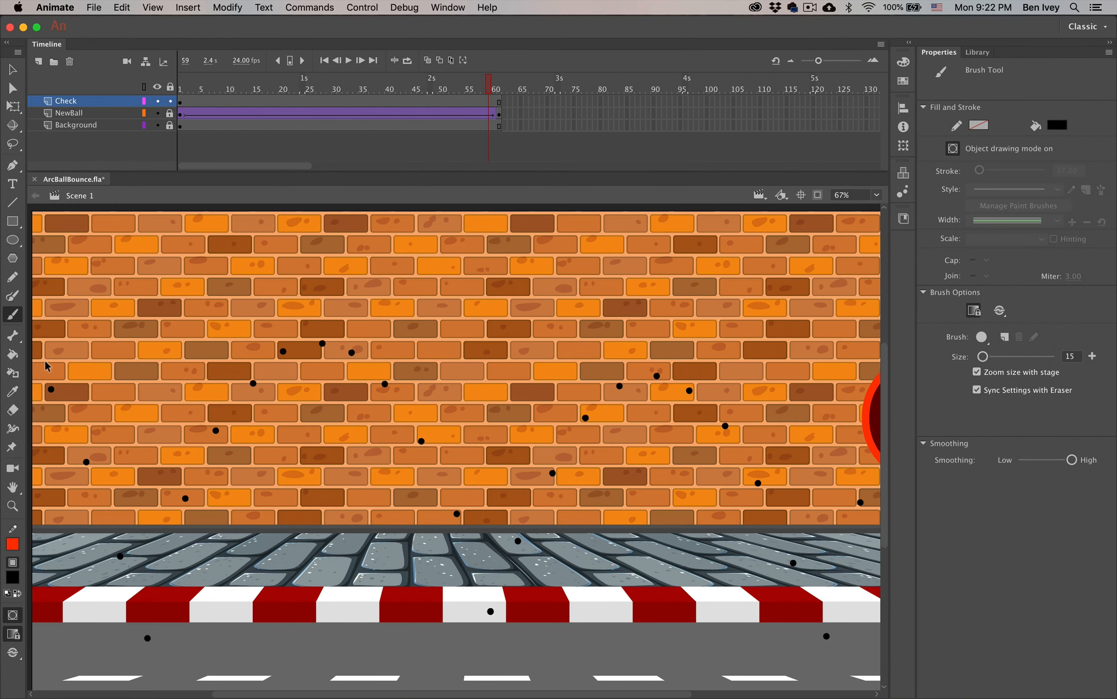
key("v")
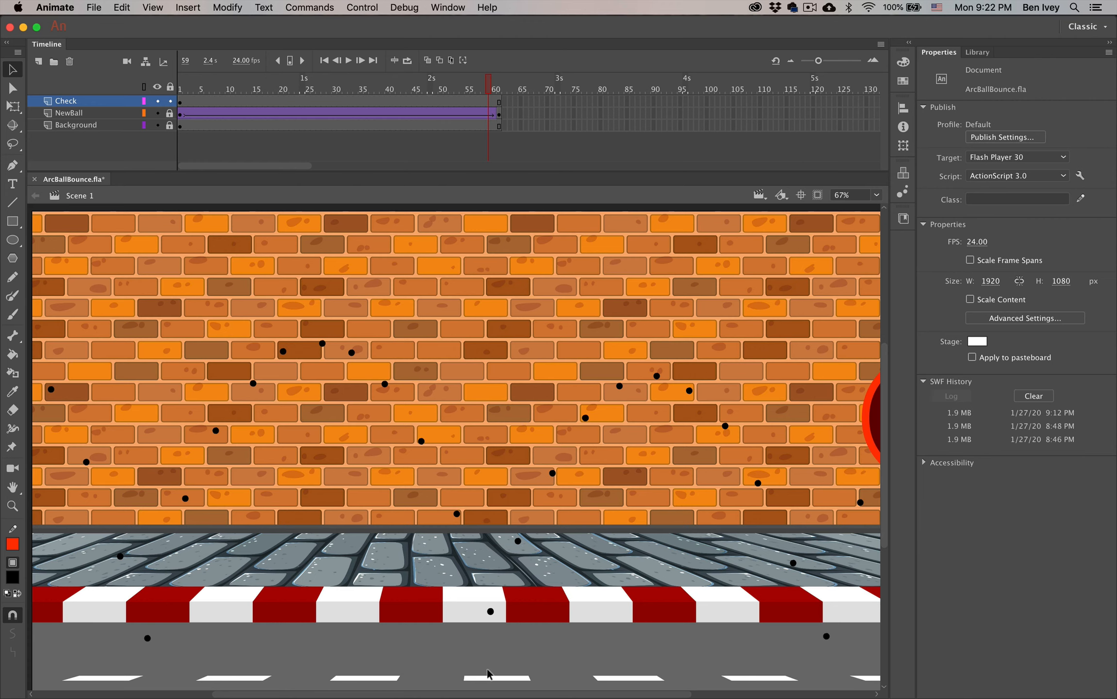
scroll(526, 622, "down", 2)
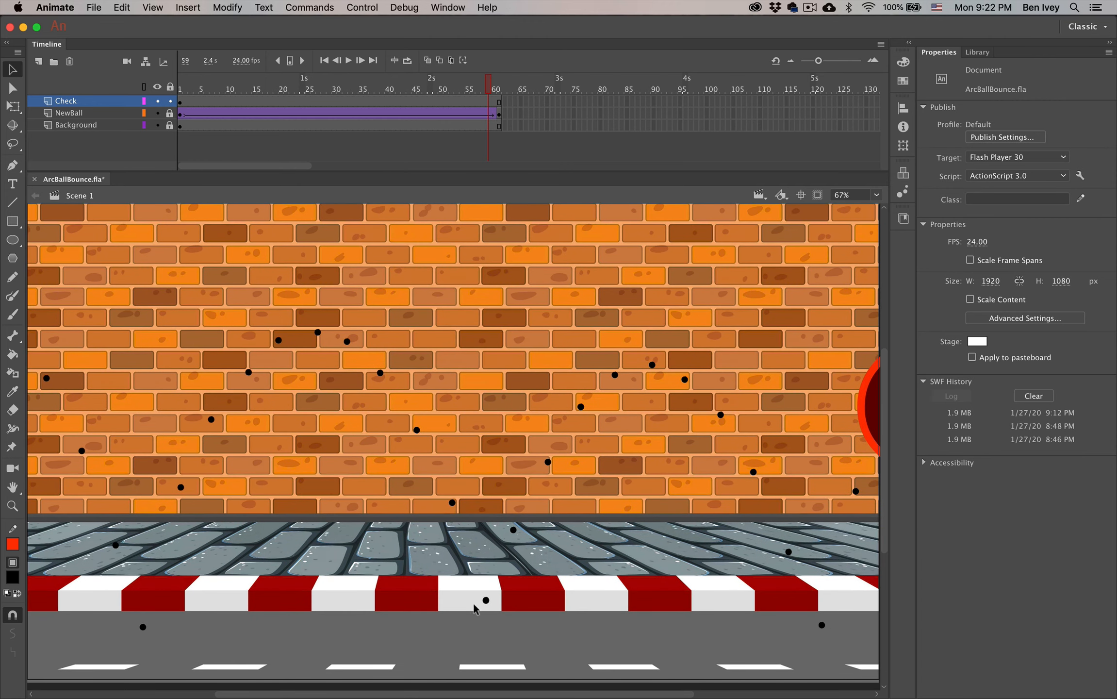
scroll(661, 517, "right", 2)
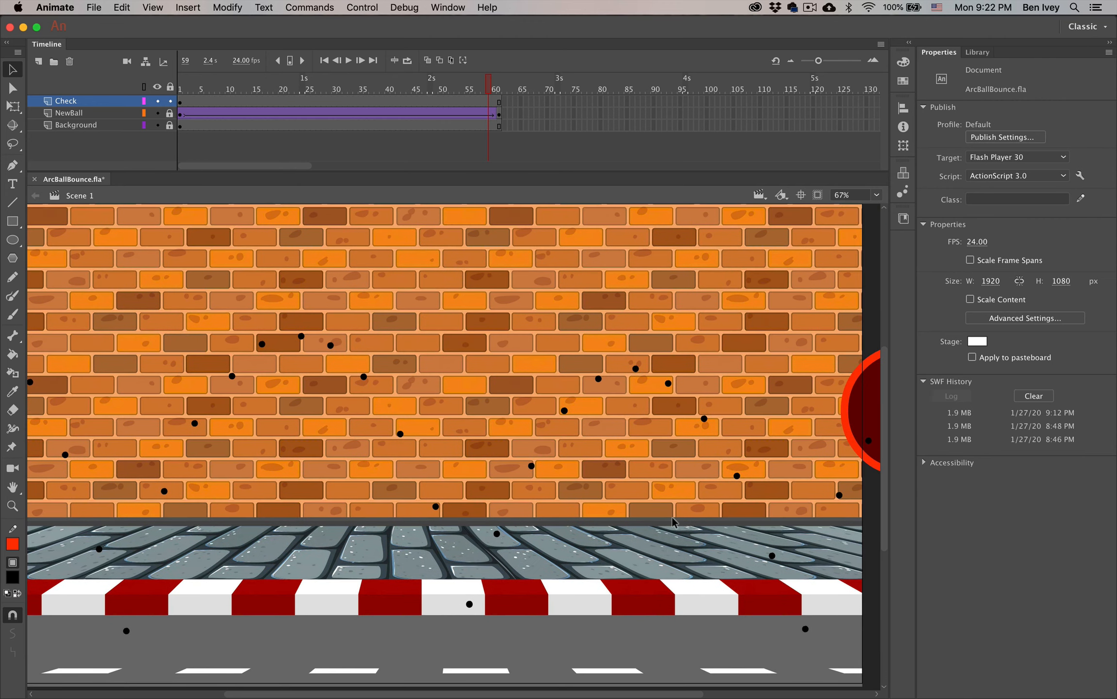